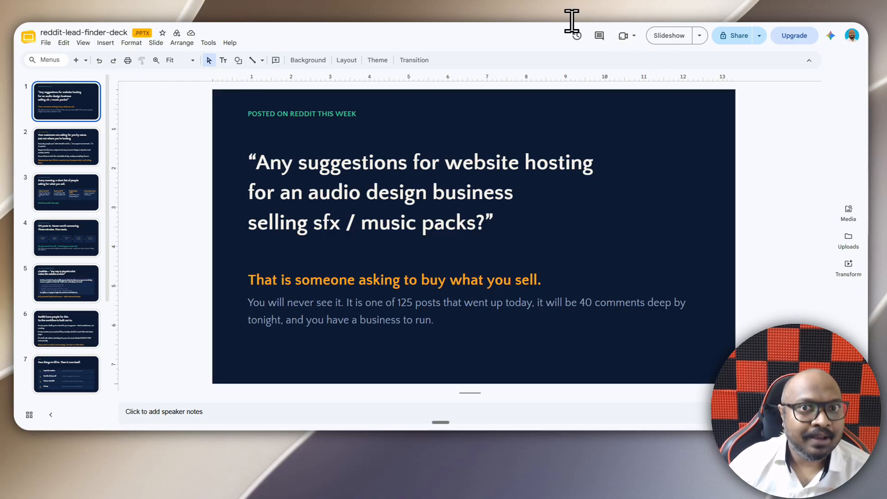
Step: Open the Applyzio website in a new browser tab
{"action": "key", "text": "ctrl+t"}
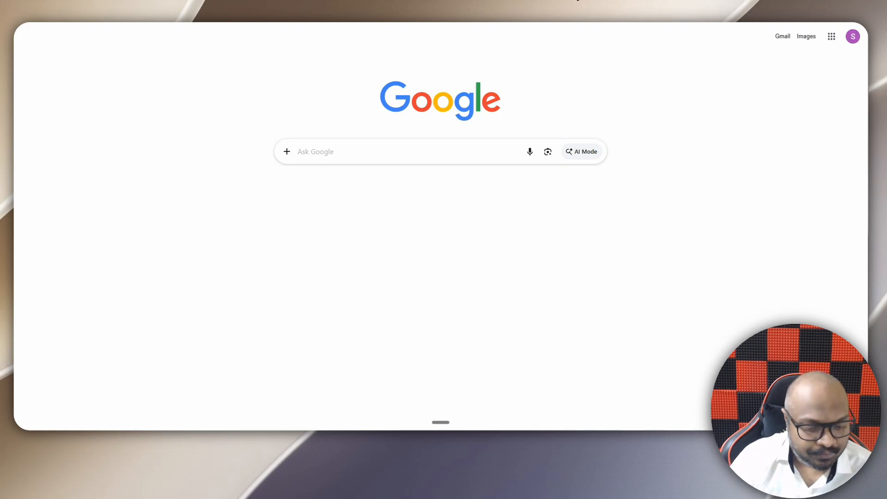
{"action": "type", "text": "appl"}
{"action": "key", "text": "Return"}
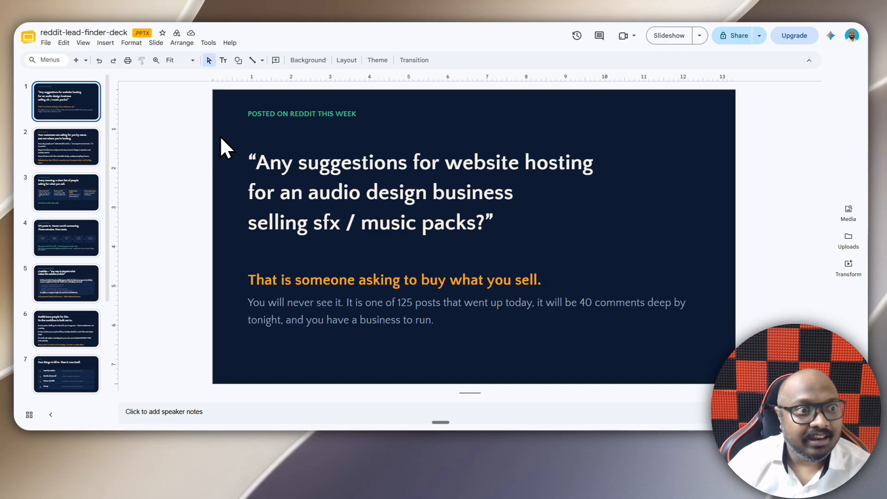
Step: Switch to Gmail, open the "7 new Reddit lead(s) to review" email, and examine its first leads and drafted replies
{"action": "left_click", "coordinate": [502, 0]}
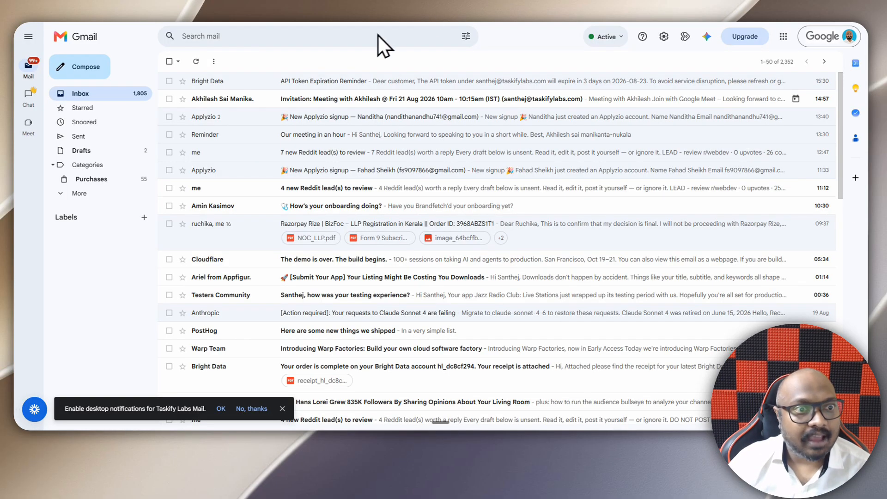
{"action": "left_click", "coordinate": [323, 154]}
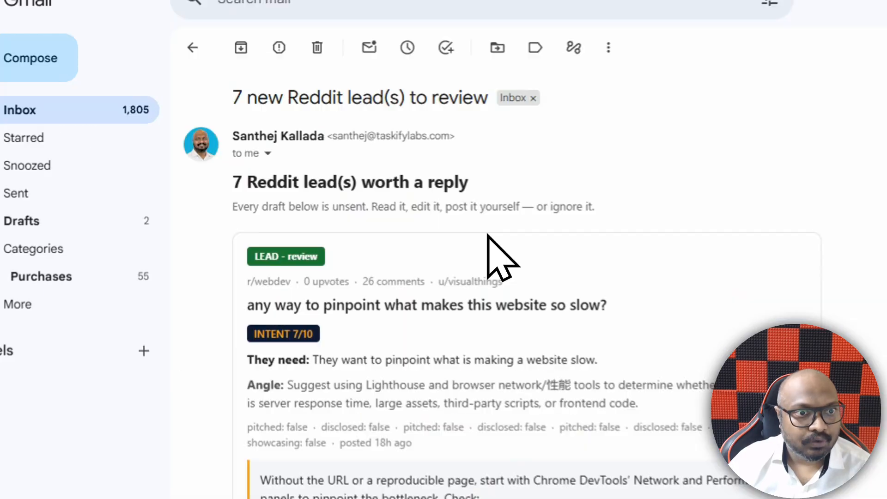
{"action": "scroll", "coordinate": [561, 181], "scroll_direction": "down", "scroll_amount": 4}
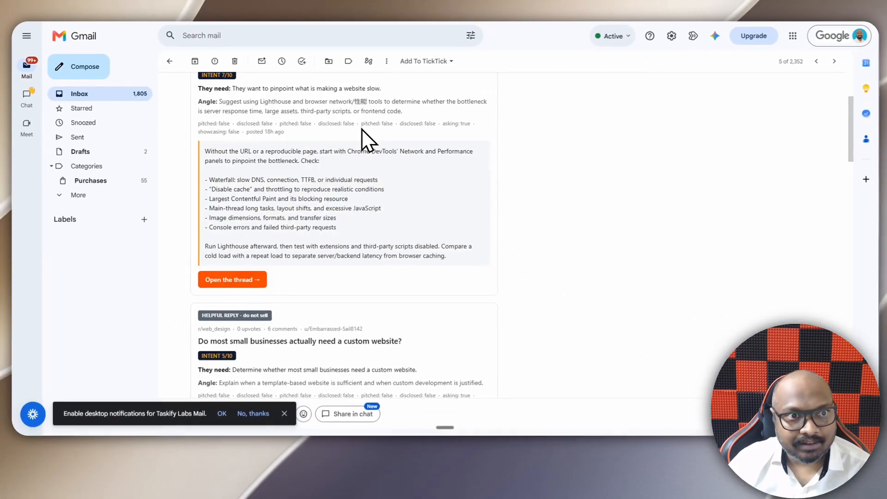
{"action": "scroll", "coordinate": [367, 138], "scroll_direction": "down", "scroll_amount": 2}
{"action": "scroll", "coordinate": [368, 141], "scroll_direction": "up", "scroll_amount": 4}
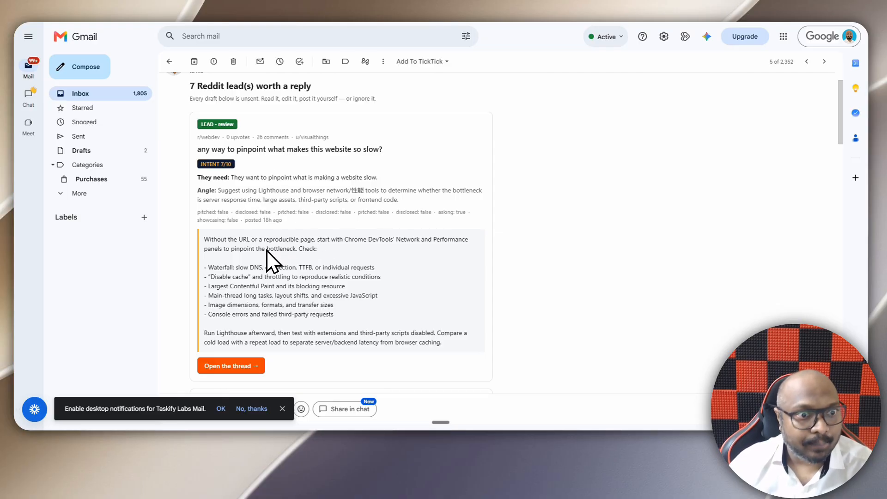
{"action": "scroll", "coordinate": [269, 249], "scroll_direction": "down", "scroll_amount": 2}
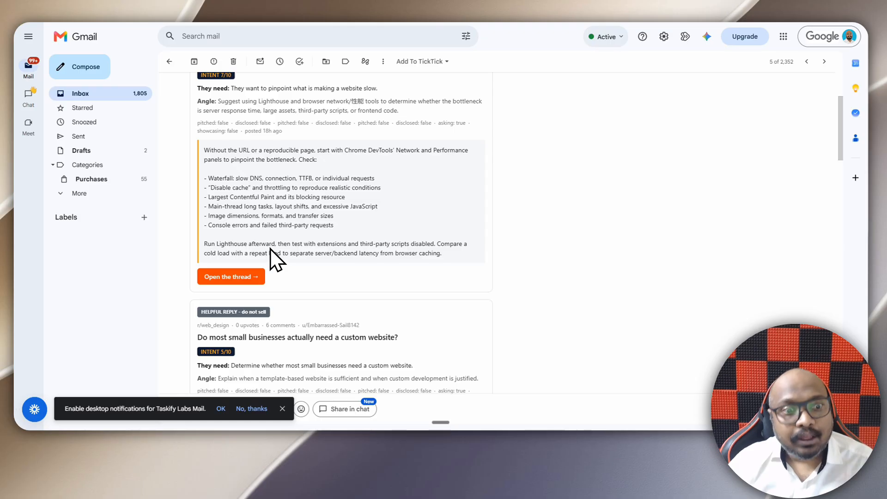
{"action": "scroll", "coordinate": [271, 252], "scroll_direction": "down", "scroll_amount": 3}
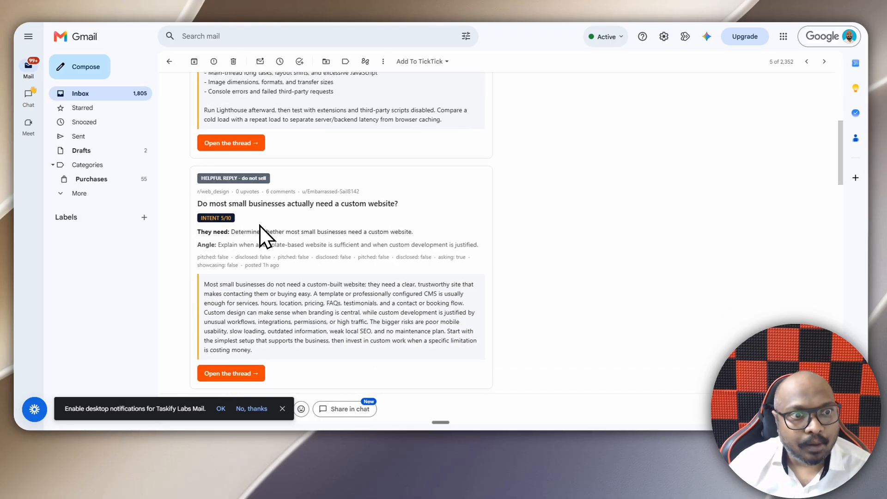
{"action": "scroll", "coordinate": [266, 234], "scroll_direction": "up", "scroll_amount": 4}
{"action": "scroll", "coordinate": [248, 146], "scroll_direction": "up", "scroll_amount": 3}
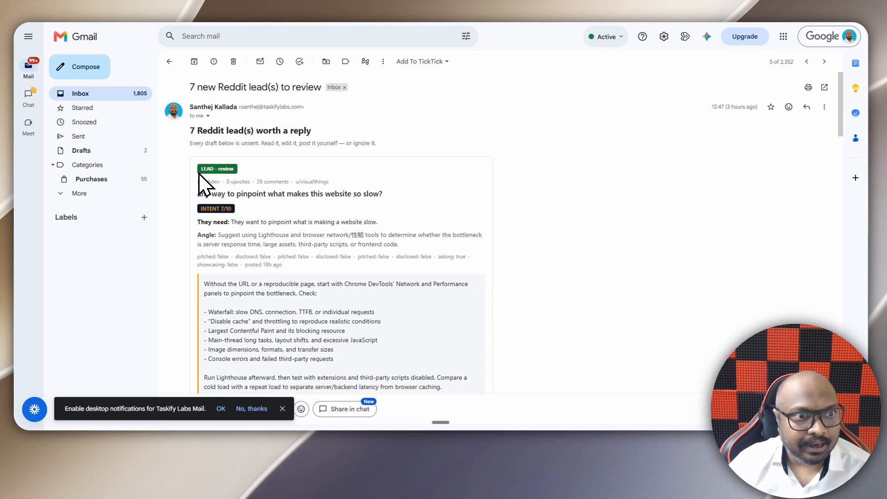
Step: Compare the email's "LEAD - review" and "HELPFUL REPLY - do not sell" entries, through to the audio design hosting lead and beyond
{"action": "scroll", "coordinate": [323, 231], "scroll_direction": "down", "scroll_amount": 2}
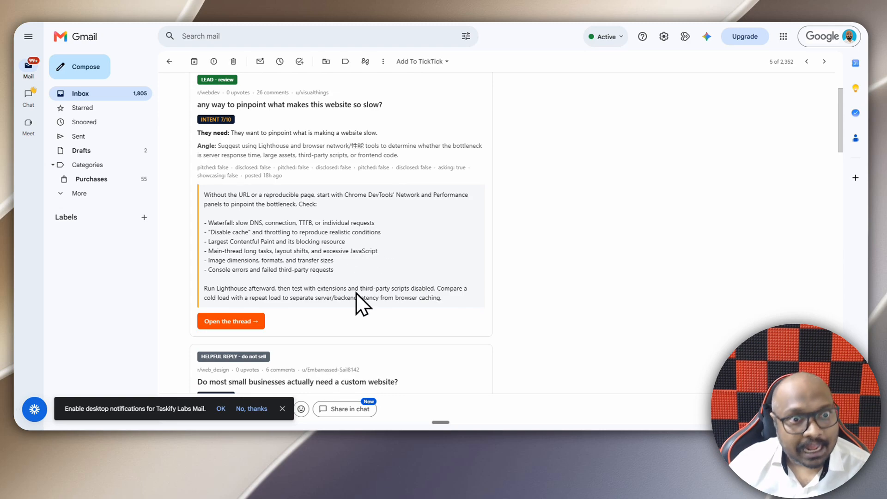
{"action": "scroll", "coordinate": [270, 210], "scroll_direction": "down", "scroll_amount": 6}
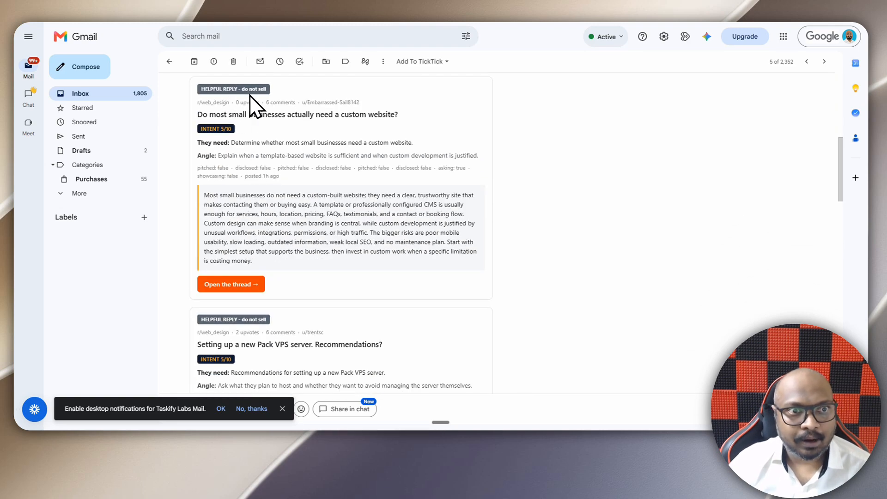
{"action": "scroll", "coordinate": [333, 203], "scroll_direction": "down", "scroll_amount": 1}
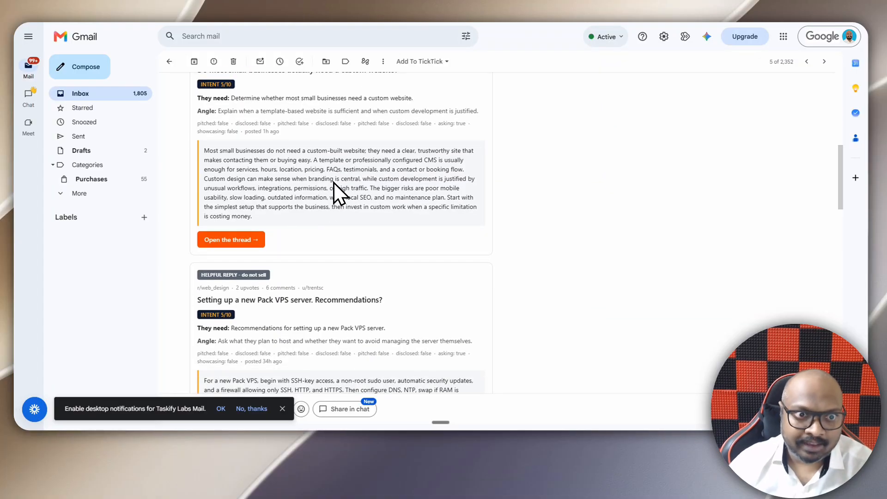
{"action": "scroll", "coordinate": [333, 184], "scroll_direction": "down", "scroll_amount": 10}
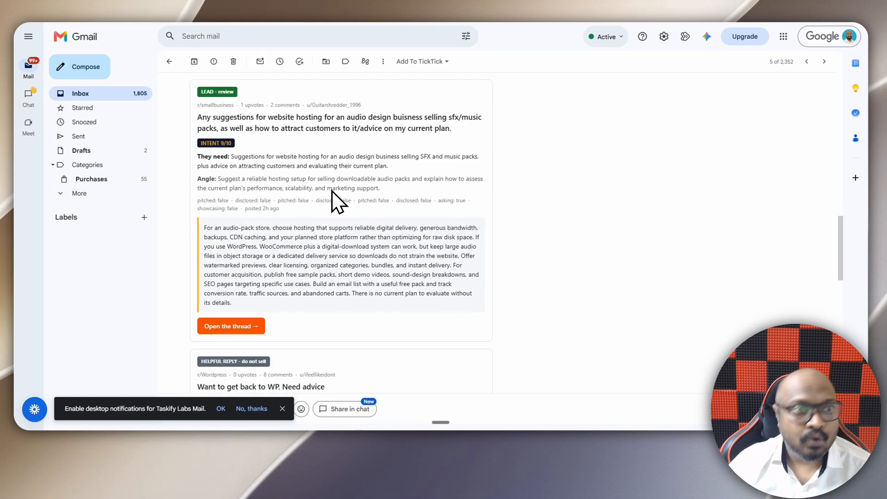
{"action": "scroll", "coordinate": [332, 190], "scroll_direction": "down", "scroll_amount": 8}
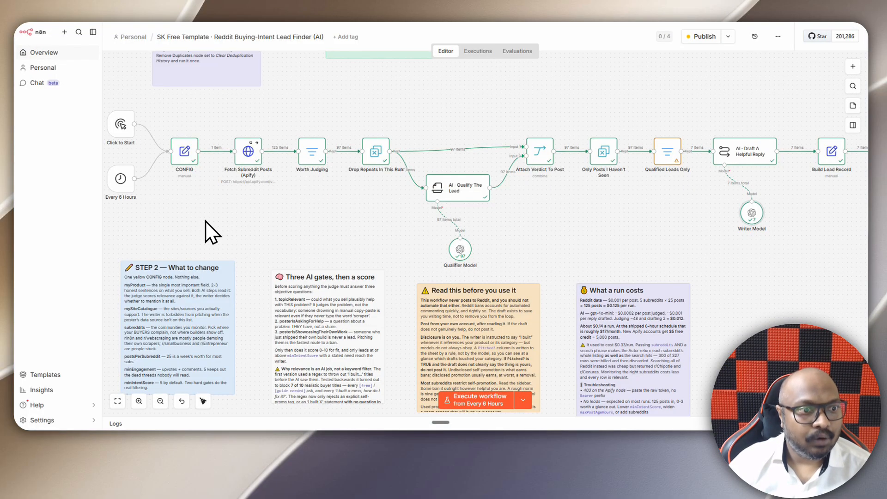
Step: Examine the n8n workflow's node chain and its notes on memory, setup changes, AI gates and run costs
{"action": "scroll", "coordinate": [194, 218], "scroll_direction": "down", "scroll_amount": 2}
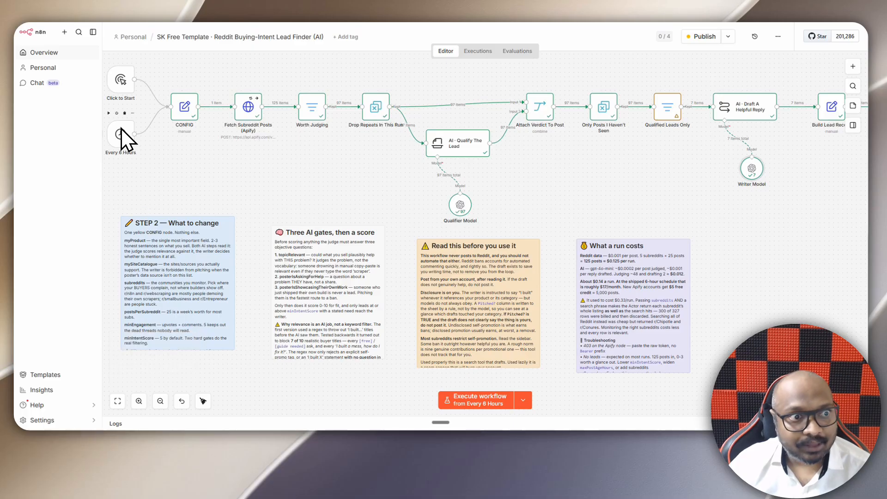
{"action": "mouse_move", "coordinate": [131, 118]}
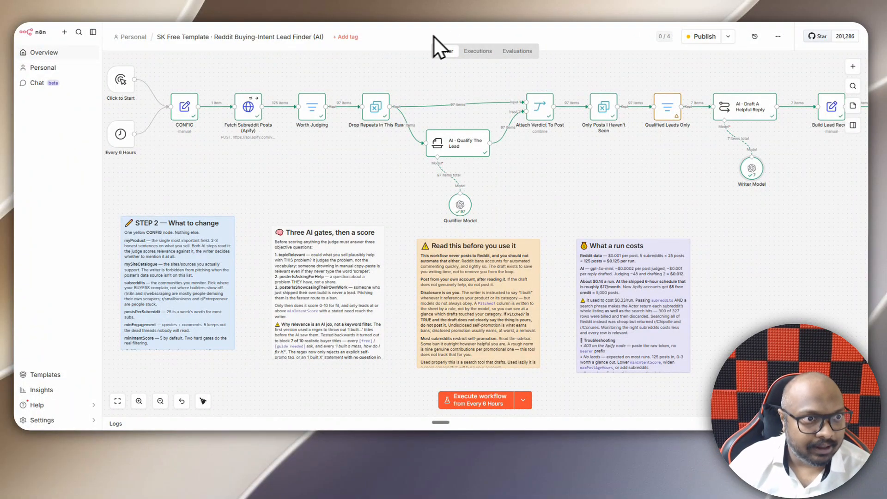
{"action": "scroll", "coordinate": [553, 189], "scroll_direction": "up", "scroll_amount": 3}
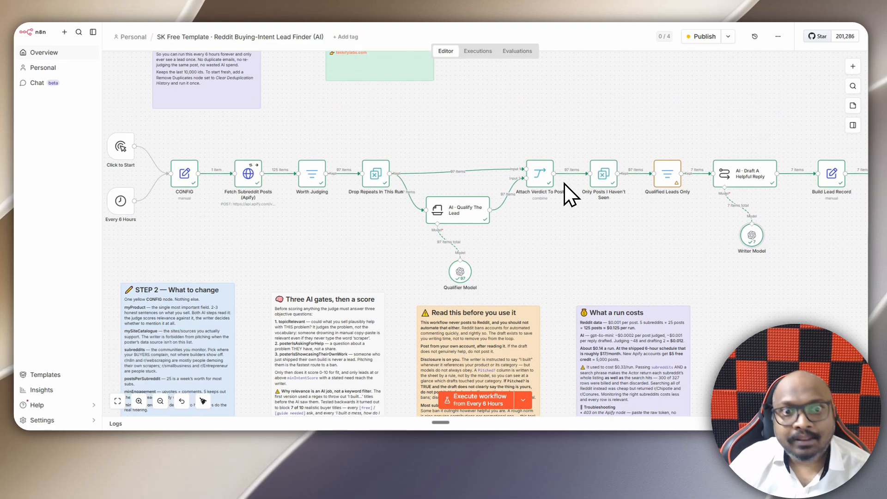
{"action": "scroll", "coordinate": [577, 179], "scroll_direction": "up", "scroll_amount": 3}
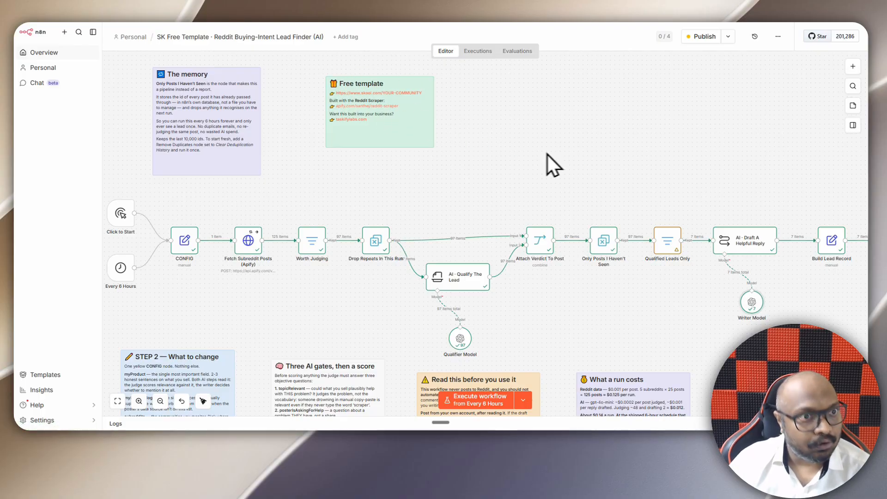
{"action": "scroll", "coordinate": [648, 128], "scroll_direction": "up", "scroll_amount": 2}
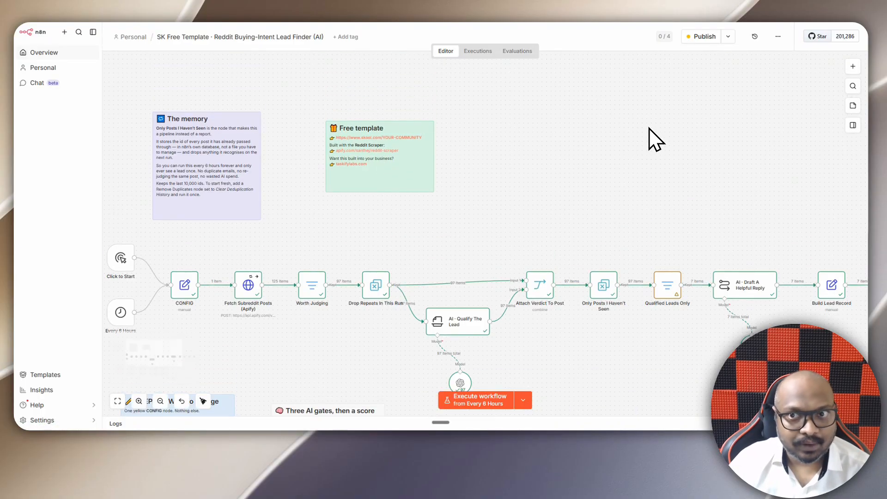
{"action": "scroll", "coordinate": [649, 128], "scroll_direction": "down", "scroll_amount": 2}
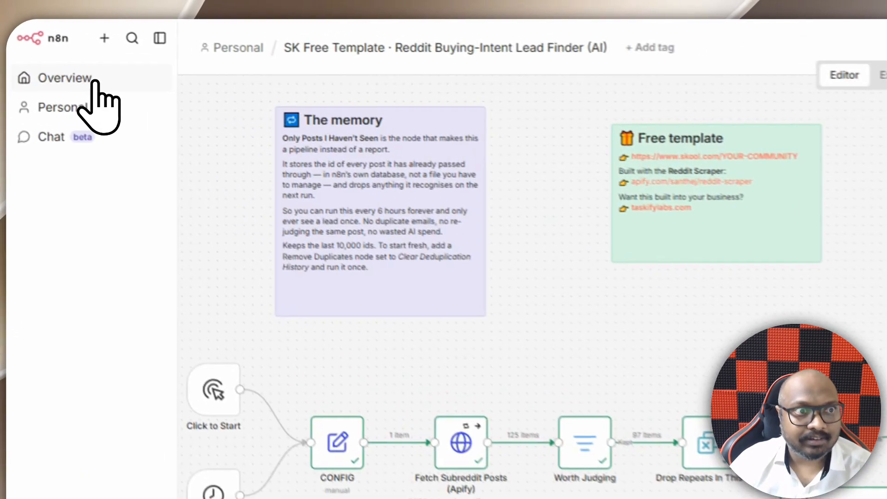
Step: Open the "SK Free Template · Reddit Buying-Intent Lead Finder (AI)" workflow from the overview, check its extra options, and reopen it
{"action": "left_click", "coordinate": [95, 82]}
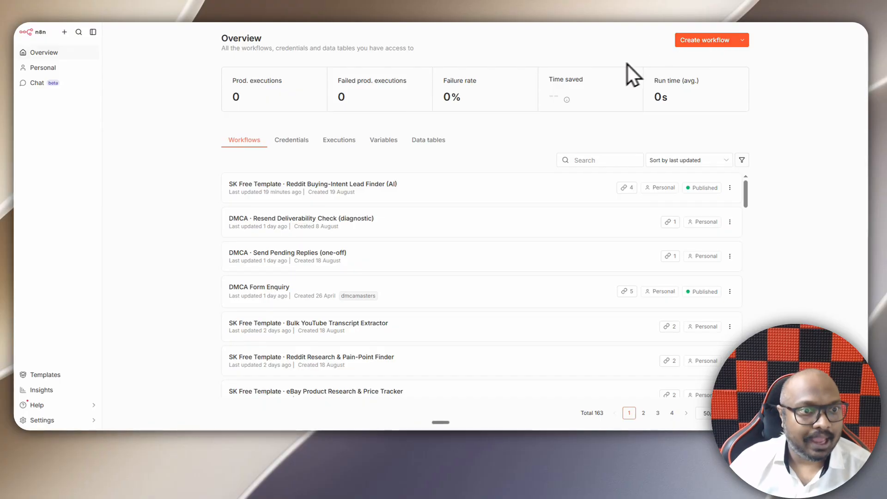
{"action": "left_click", "coordinate": [329, 187]}
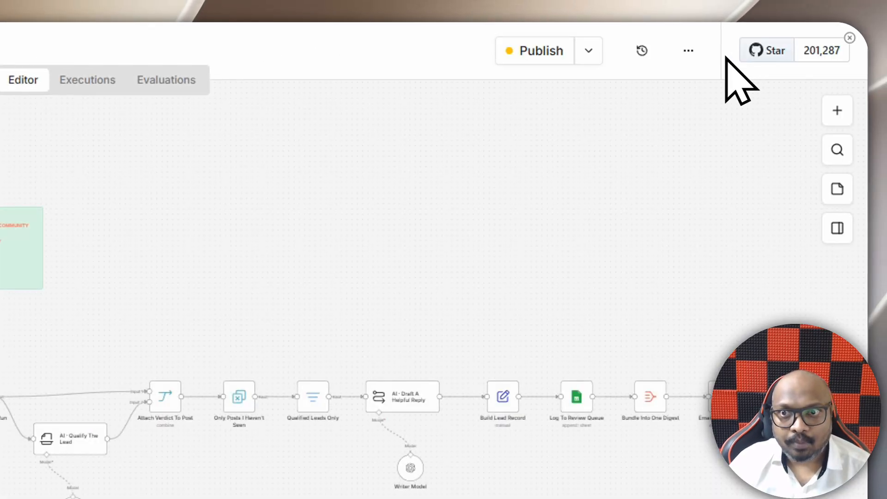
{"action": "left_click", "coordinate": [688, 50]}
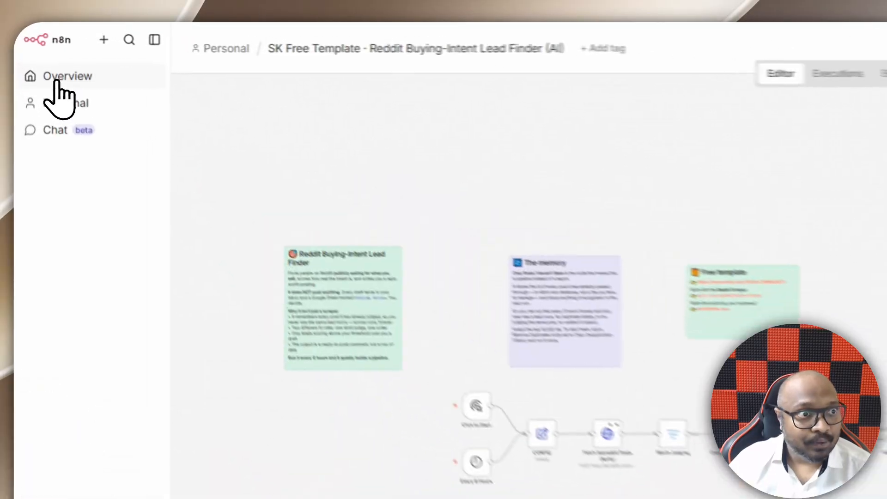
{"action": "left_click", "coordinate": [57, 80]}
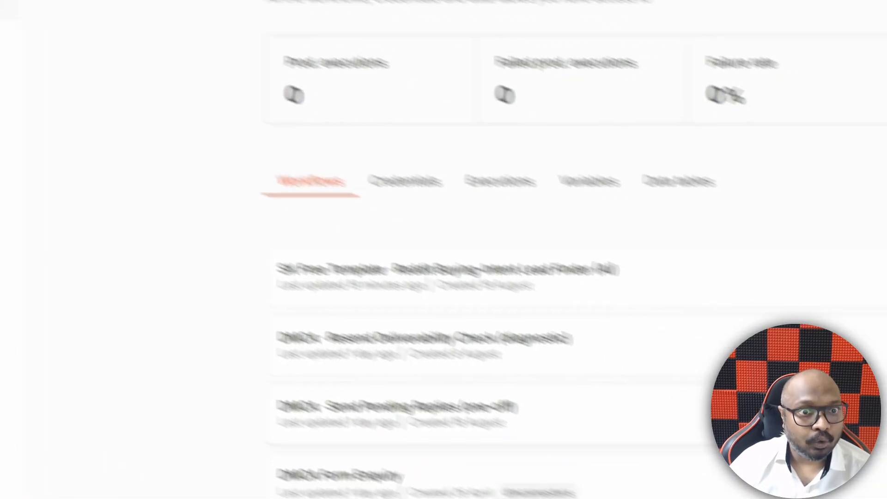
{"action": "left_click", "coordinate": [388, 189]}
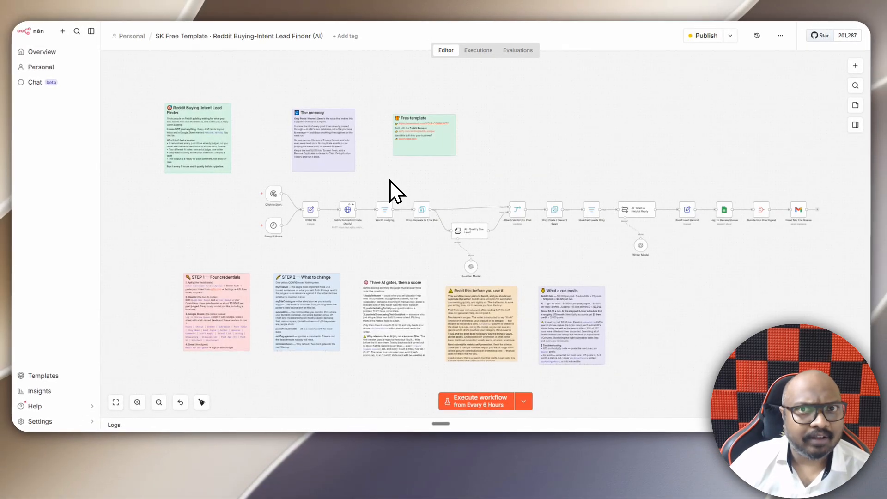
Step: Search the web for n8n and open the pricing page of the official n8n site
{"action": "left_click", "coordinate": [589, 1]}
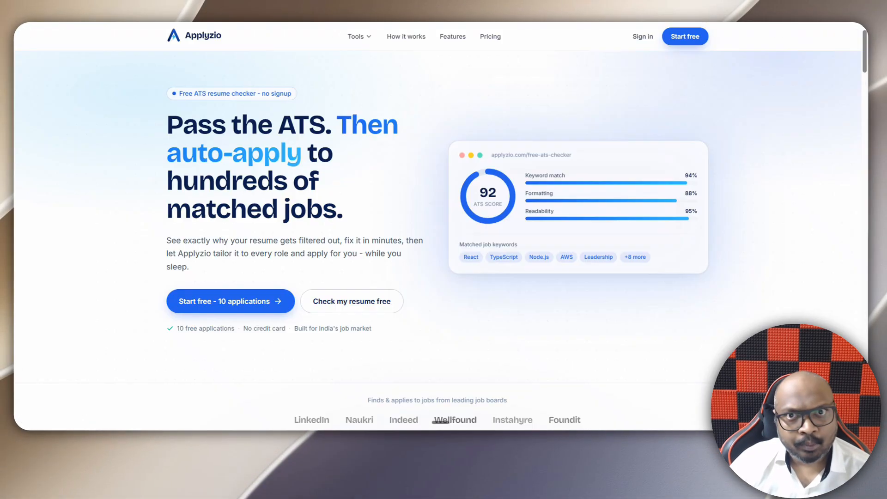
{"action": "left_click", "coordinate": [582, 5]}
{"action": "type", "text": "n8n"}
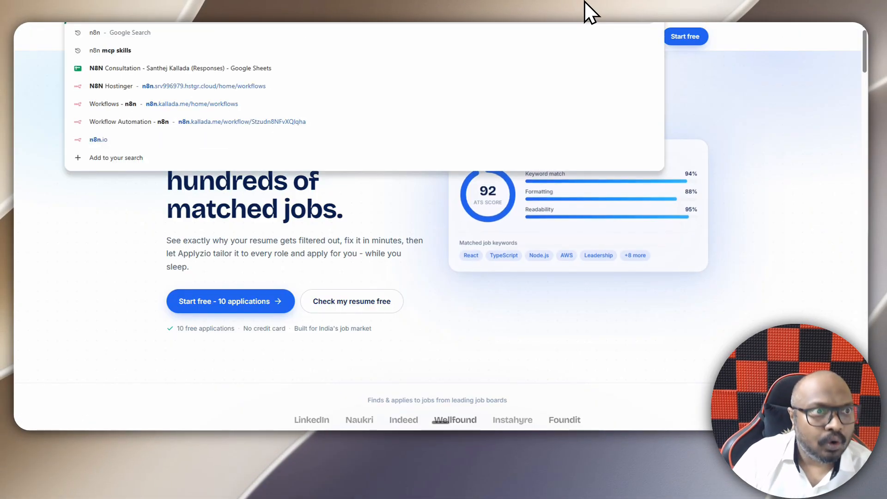
{"action": "key", "text": "BackSpace"}
{"action": "key", "text": "Return"}
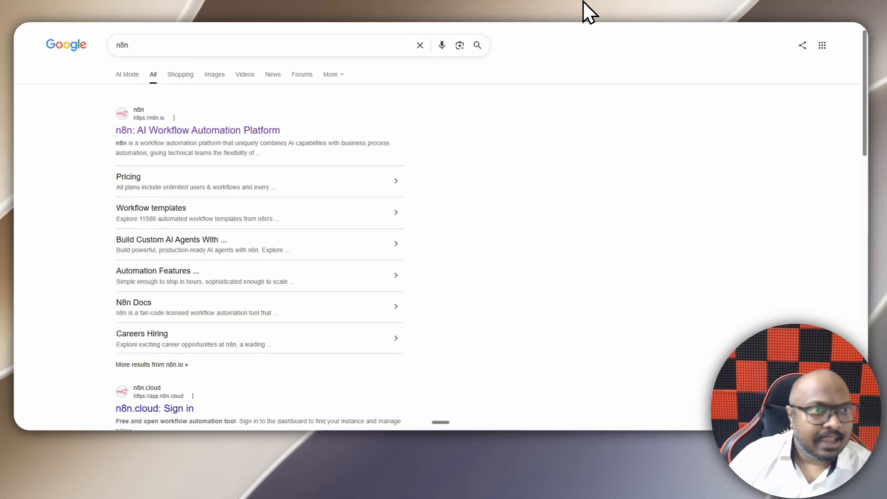
{"action": "left_click", "coordinate": [247, 130]}
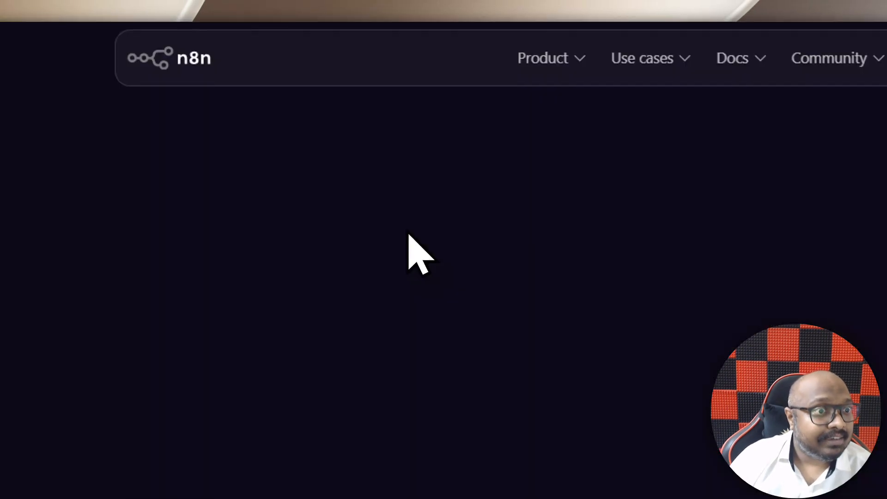
{"action": "mouse_move", "coordinate": [584, 54]}
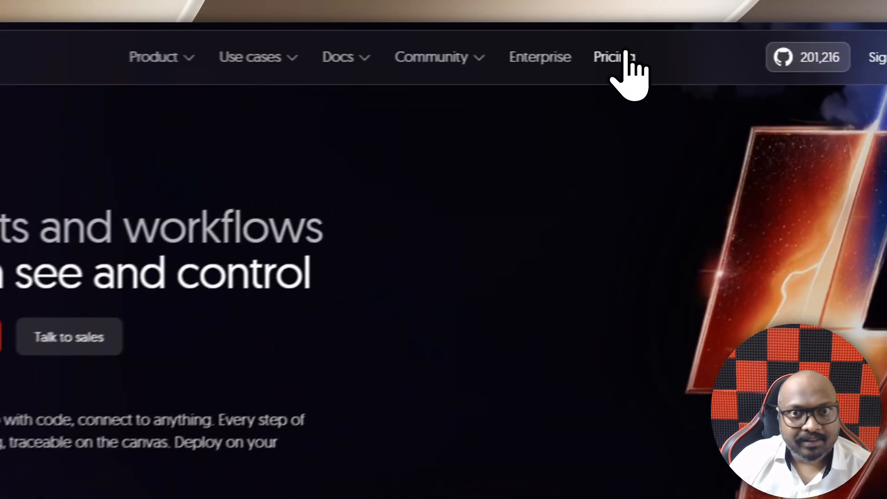
{"action": "left_click", "coordinate": [590, 58]}
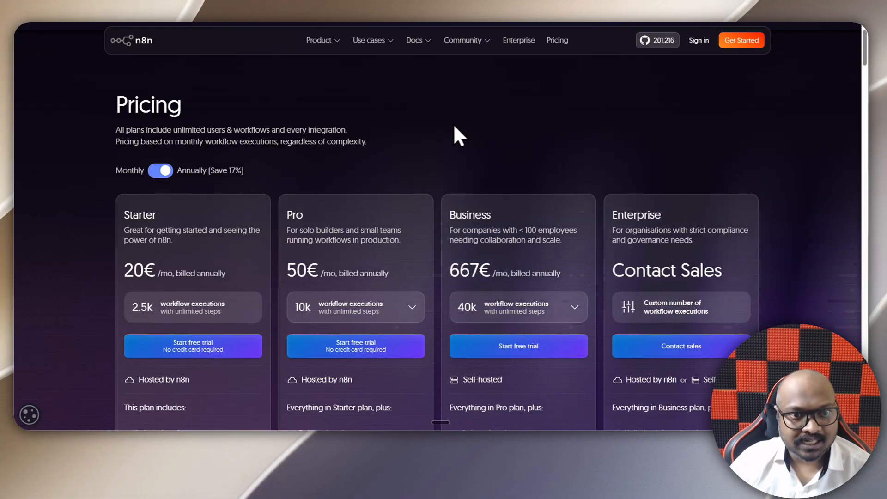
Step: Return to the Reddit lead finder workflow and examine its introductory notes and trigger nodes up close
{"action": "left_click", "coordinate": [231, 1]}
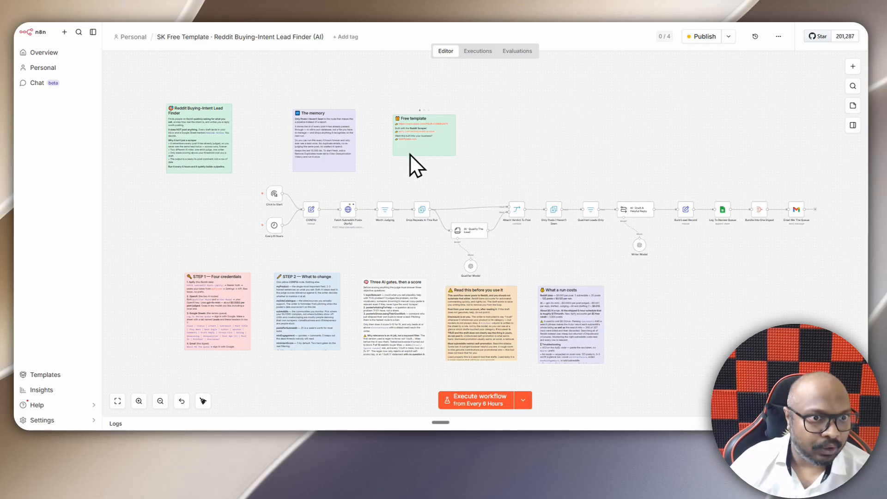
{"action": "scroll", "coordinate": [323, 178], "scroll_direction": "up", "scroll_amount": 2}
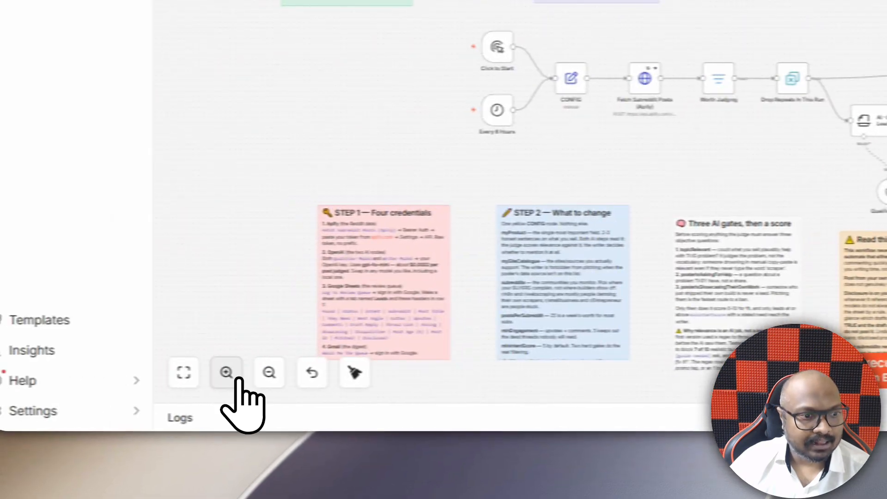
{"action": "left_click", "coordinate": [230, 371]}
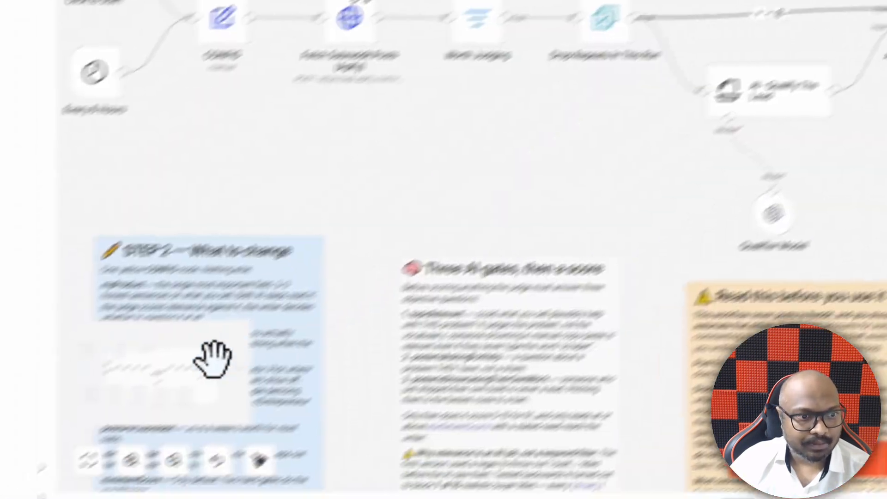
{"action": "left_click_drag", "start_coordinate": [62, 452], "coordinate": [12, 443]}
{"action": "left_click_drag", "start_coordinate": [216, 314], "coordinate": [223, 318]}
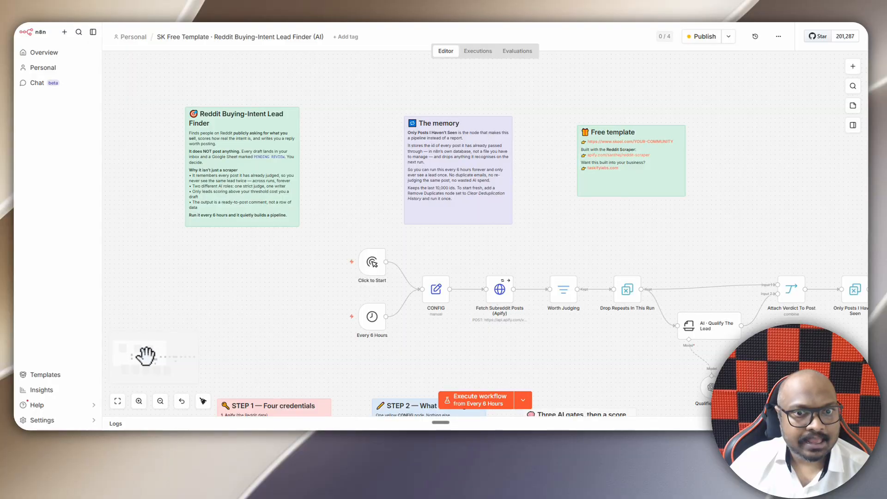
Step: Review the lead entries in the Gmail digest email and open the Reddit thread about the slow website
{"action": "left_click_drag", "start_coordinate": [145, 356], "coordinate": [146, 361]}
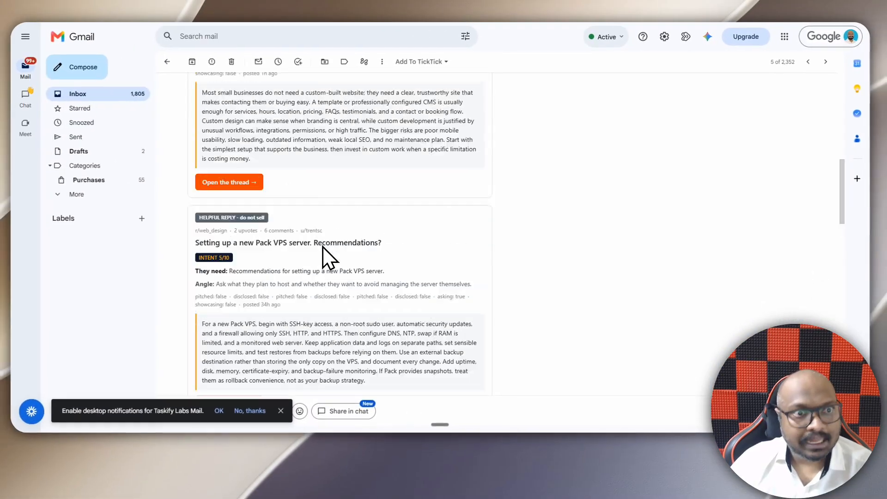
{"action": "scroll", "coordinate": [331, 240], "scroll_direction": "up", "scroll_amount": 10}
{"action": "scroll", "coordinate": [323, 213], "scroll_direction": "down", "scroll_amount": 5}
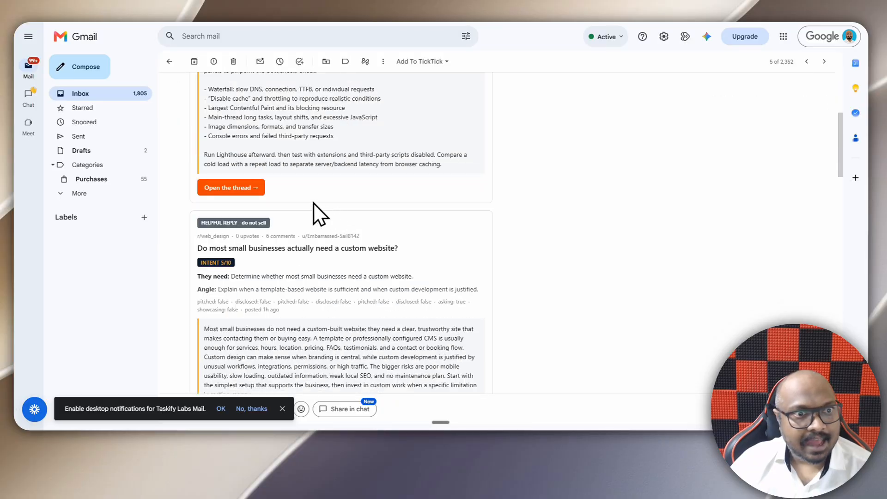
{"action": "left_click", "coordinate": [238, 186]}
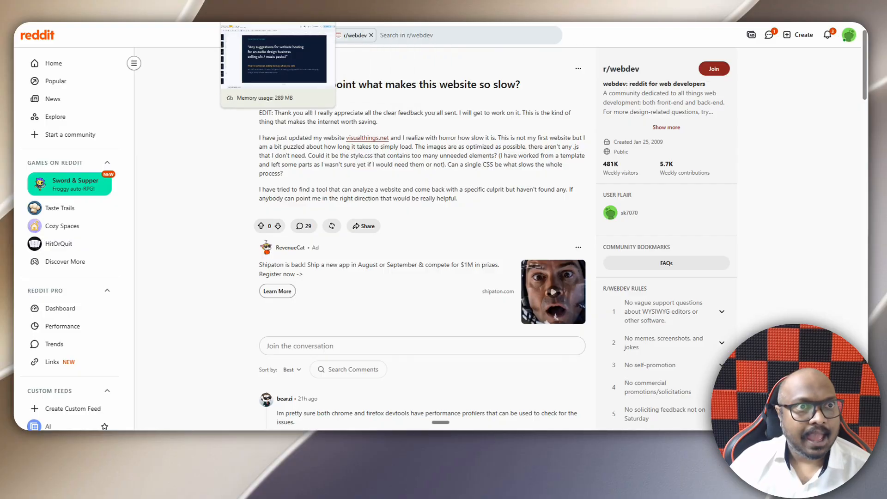
Step: Return to the n8n workflow, open the CONFIG node, and view its full myProduct description
{"action": "left_click", "coordinate": [258, 0]}
{"action": "left_click", "coordinate": [192, 1]}
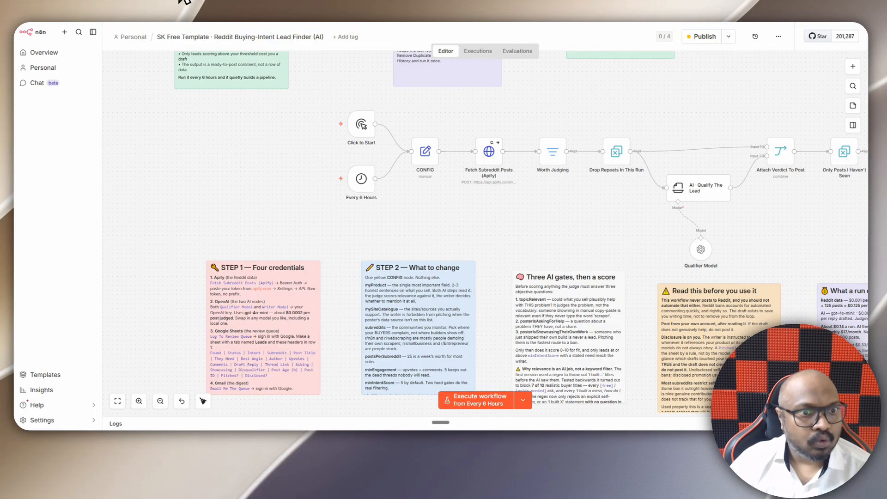
{"action": "scroll", "coordinate": [295, 253], "scroll_direction": "up", "scroll_amount": 2}
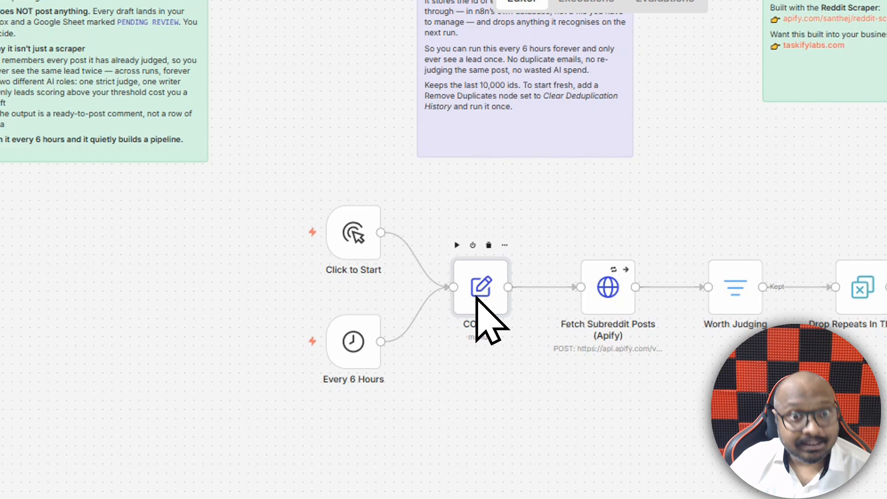
{"action": "double_click", "coordinate": [426, 202]}
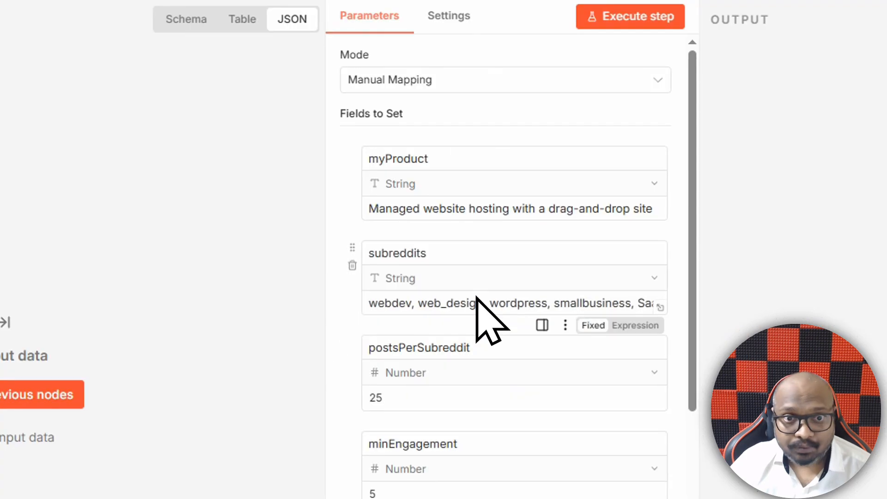
{"action": "left_click", "coordinate": [651, 214]}
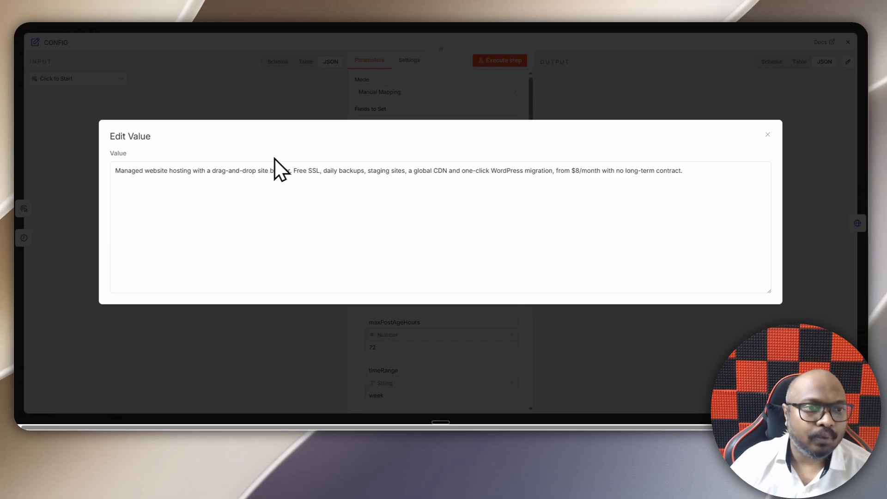
{"action": "left_click", "coordinate": [440, 113]}
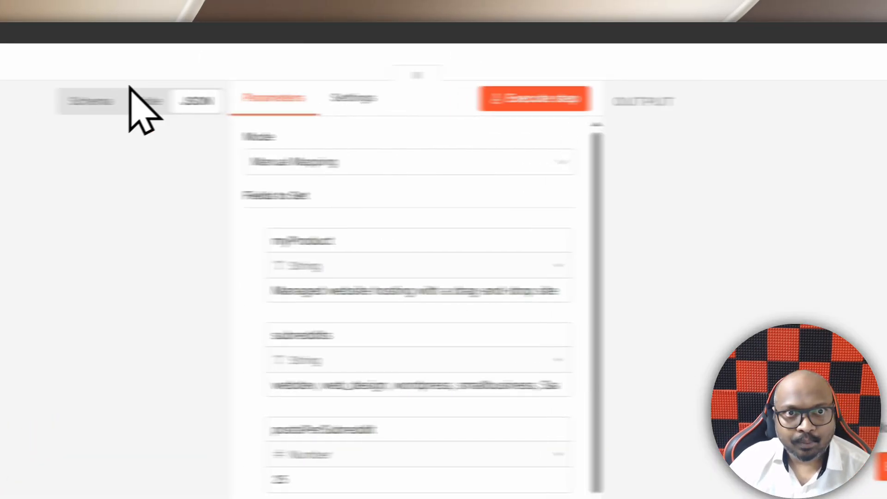
Step: Examine the CONFIG node's subreddits list and remaining fields down to notifyEmail and mySiteCatalogue, and leave the node
{"action": "left_click_drag", "start_coordinate": [372, 243], "coordinate": [607, 253]}
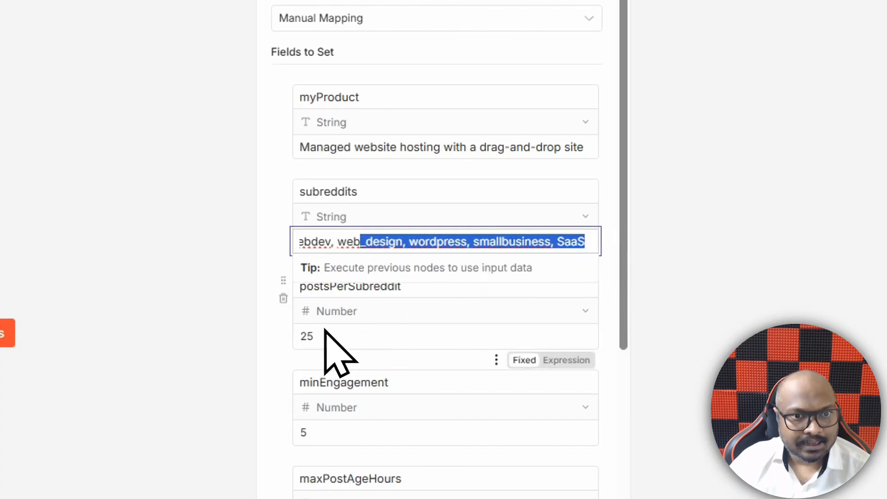
{"action": "left_click", "coordinate": [283, 329]}
{"action": "scroll", "coordinate": [377, 406], "scroll_direction": "down", "scroll_amount": 3}
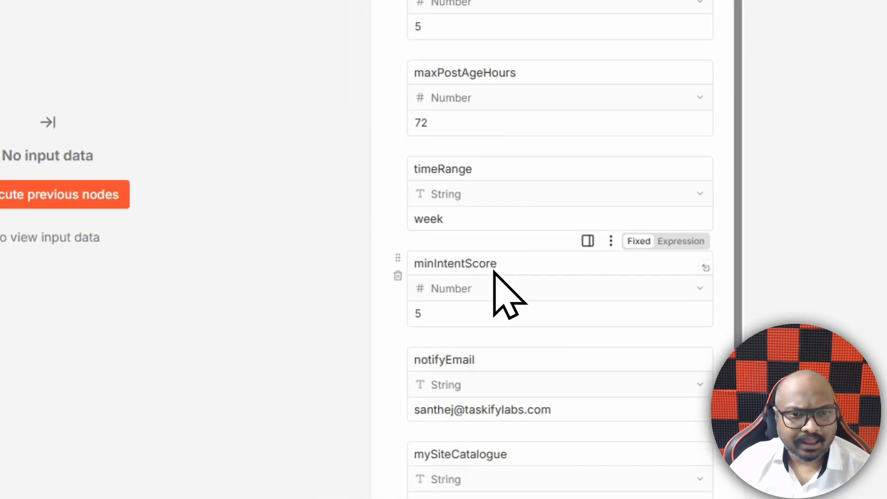
{"action": "scroll", "coordinate": [494, 273], "scroll_direction": "down", "scroll_amount": 3}
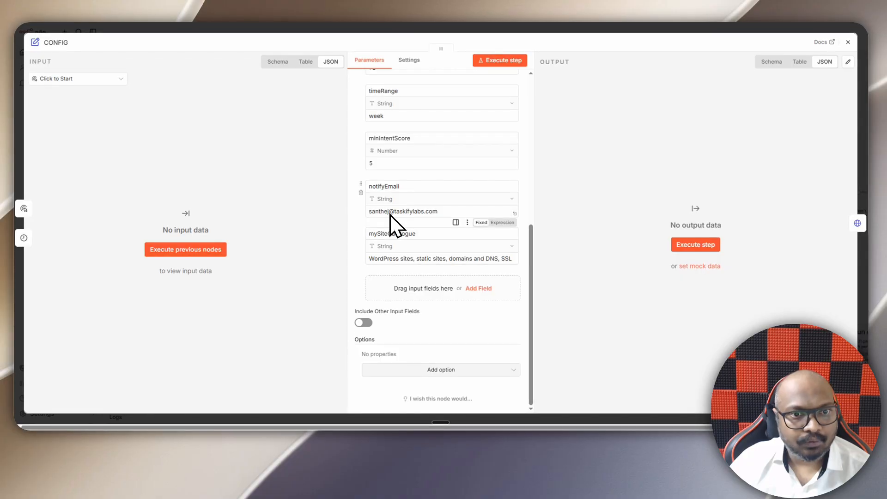
{"action": "key", "text": "Escape"}
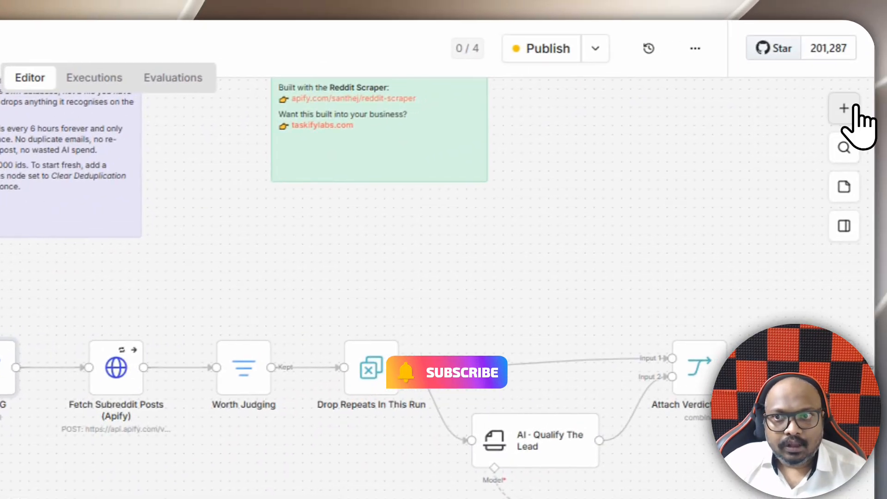
Step: Look at the option for adding another trigger, and check the Every 6 Hours node's trigger rules
{"action": "left_click", "coordinate": [853, 107]}
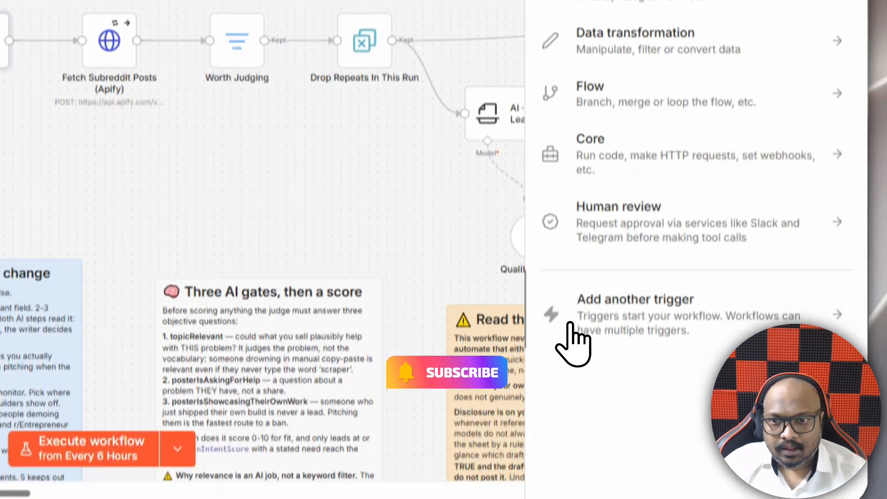
{"action": "left_click", "coordinate": [581, 498]}
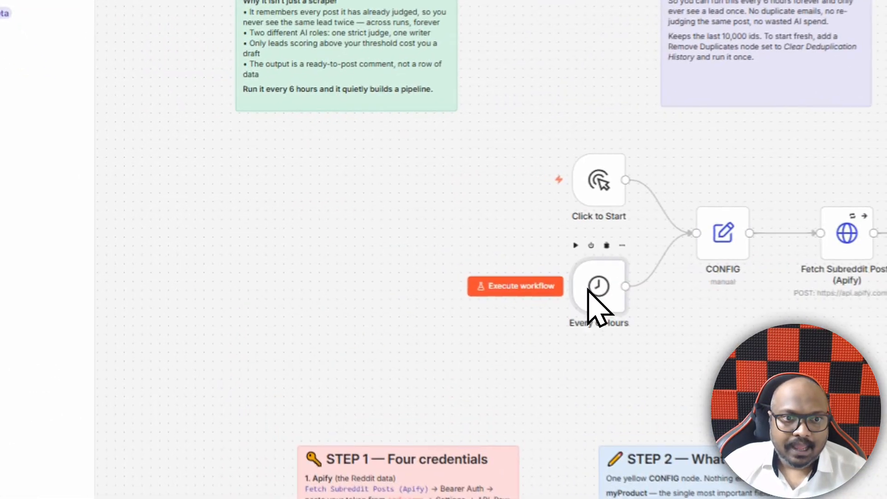
{"action": "double_click", "coordinate": [357, 225]}
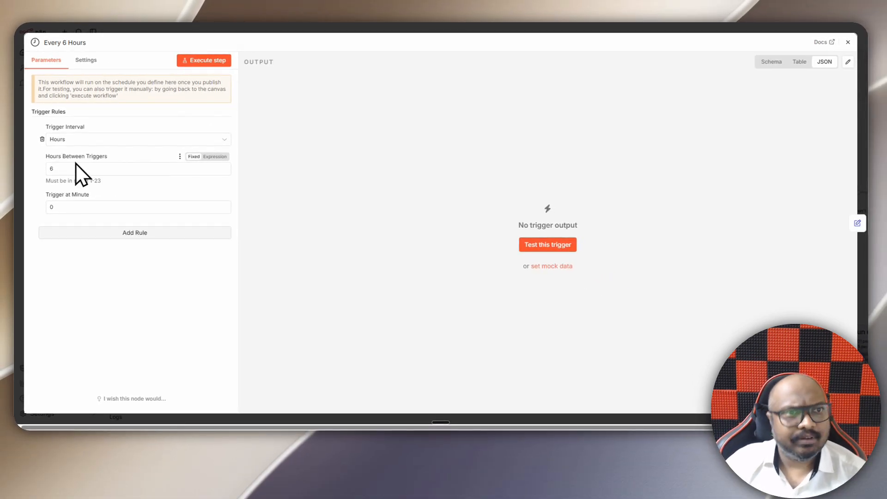
{"action": "left_click", "coordinate": [246, 30]}
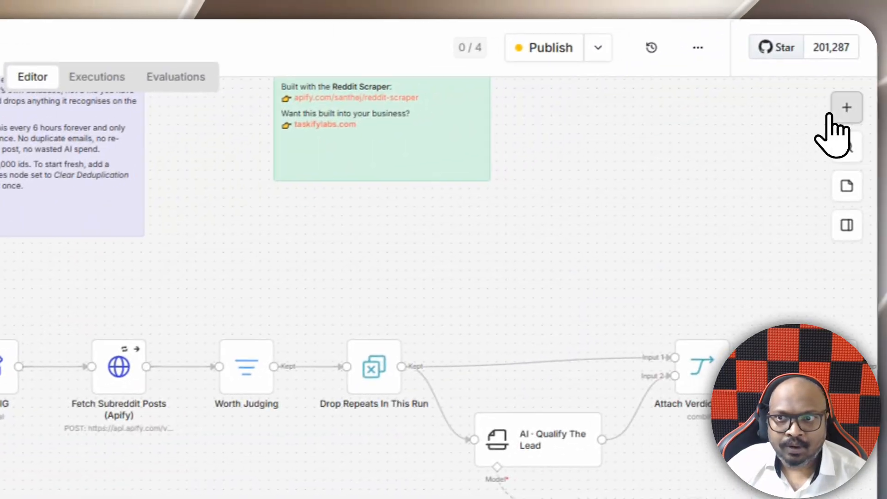
Step: Search the node library for "set" and reopen the CONFIG node
{"action": "left_click", "coordinate": [847, 105]}
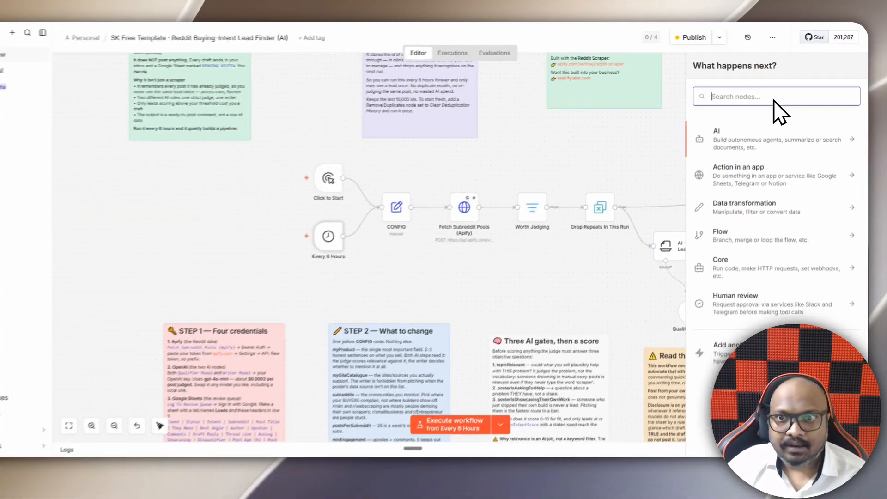
{"action": "type", "text": "set"}
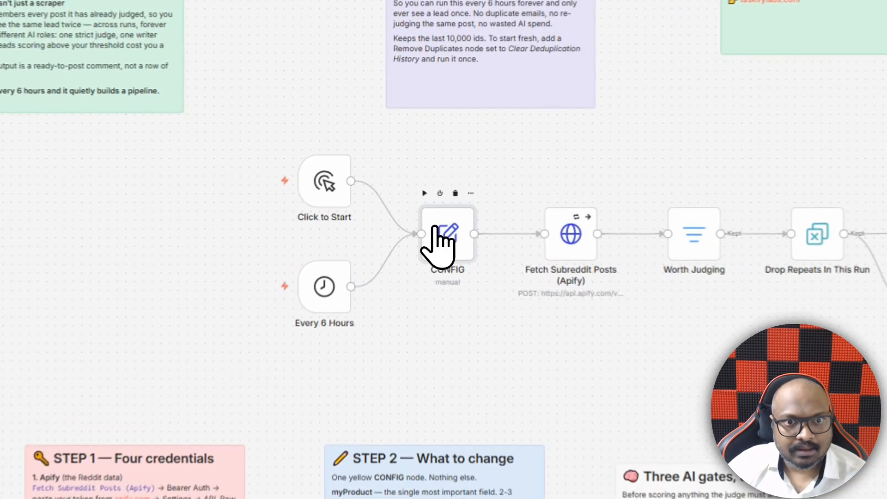
{"action": "double_click", "coordinate": [421, 197]}
Step: Examine the CONFIG node's product, subreddit, engagement, post age, time range and intent score fields
{"action": "scroll", "coordinate": [441, 96], "scroll_direction": "down", "scroll_amount": 2}
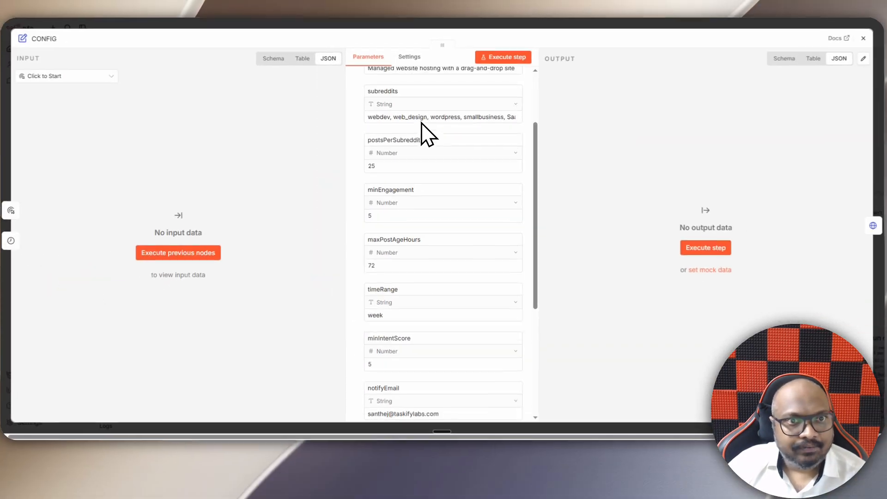
{"action": "scroll", "coordinate": [444, 100], "scroll_direction": "up", "scroll_amount": 2}
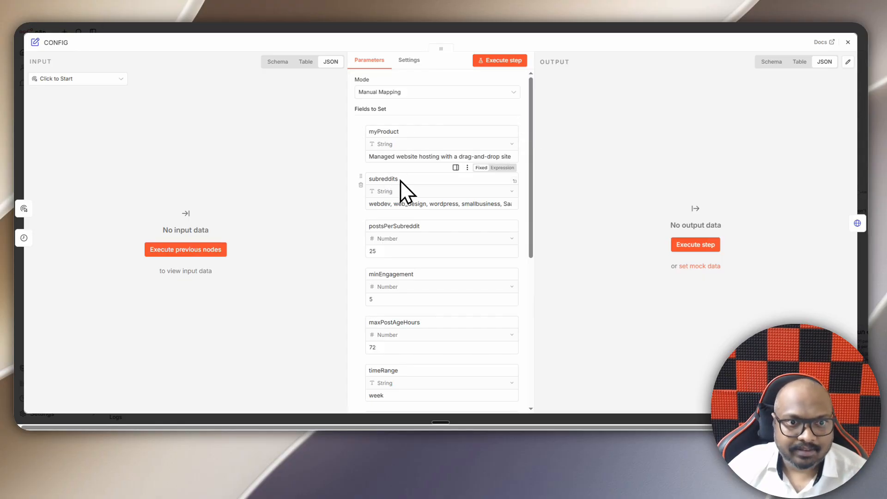
{"action": "scroll", "coordinate": [409, 226], "scroll_direction": "down", "scroll_amount": 1}
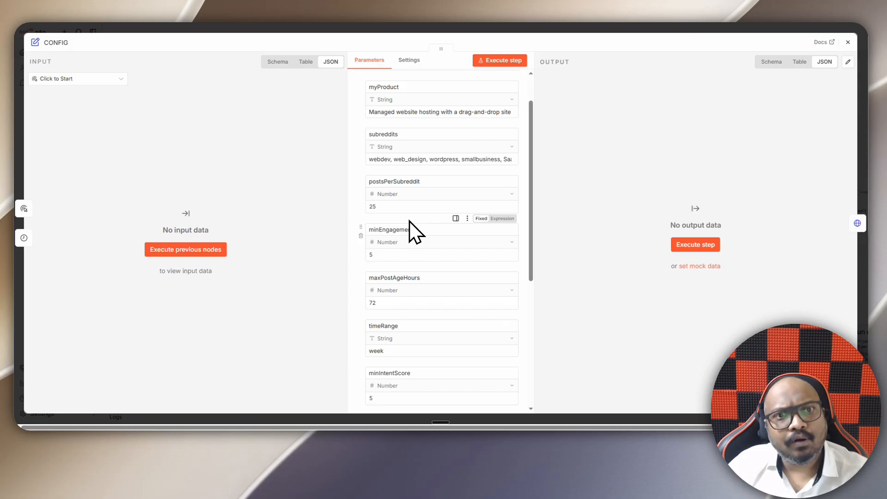
{"action": "scroll", "coordinate": [404, 218], "scroll_direction": "down", "scroll_amount": 2}
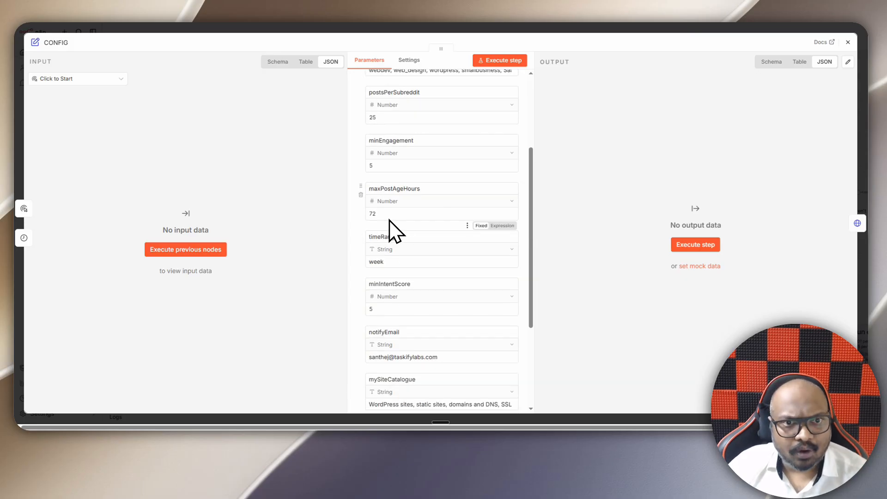
{"action": "scroll", "coordinate": [389, 220], "scroll_direction": "down", "scroll_amount": 2}
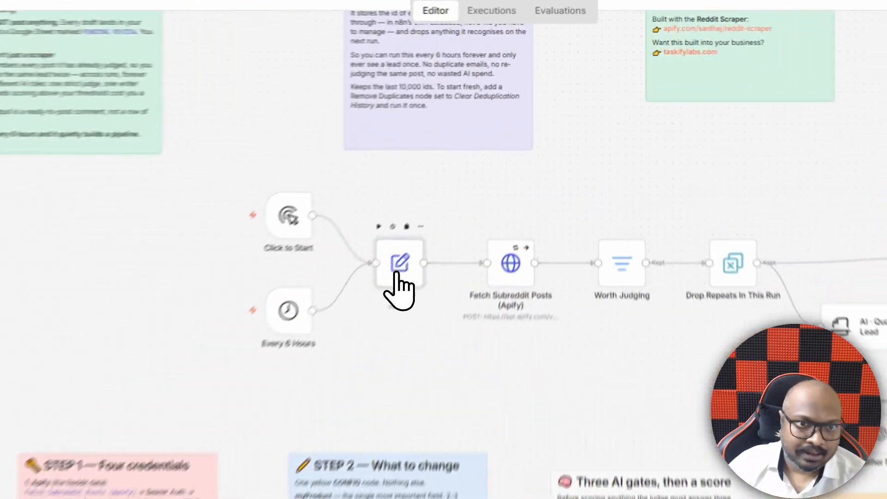
Step: Reopen the CONFIG node, highlight its list of target subreddits, and return to the canvas
{"action": "double_click", "coordinate": [424, 203]}
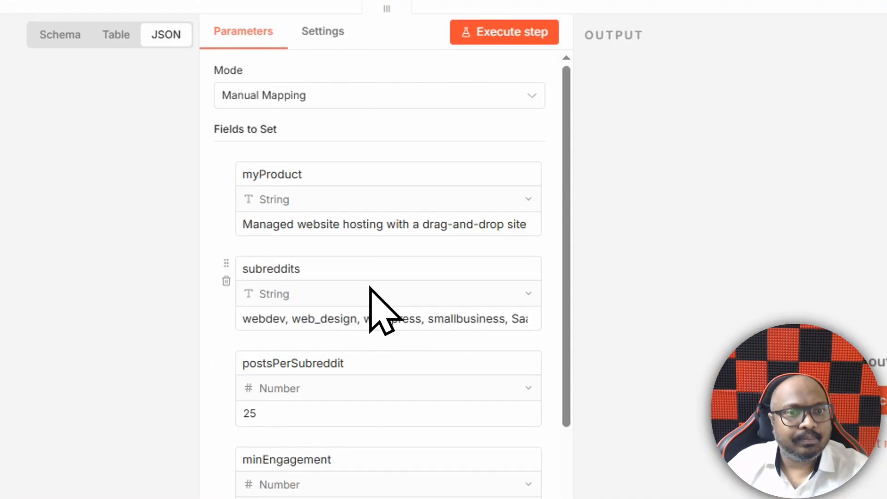
{"action": "left_click_drag", "start_coordinate": [311, 319], "coordinate": [620, 345]}
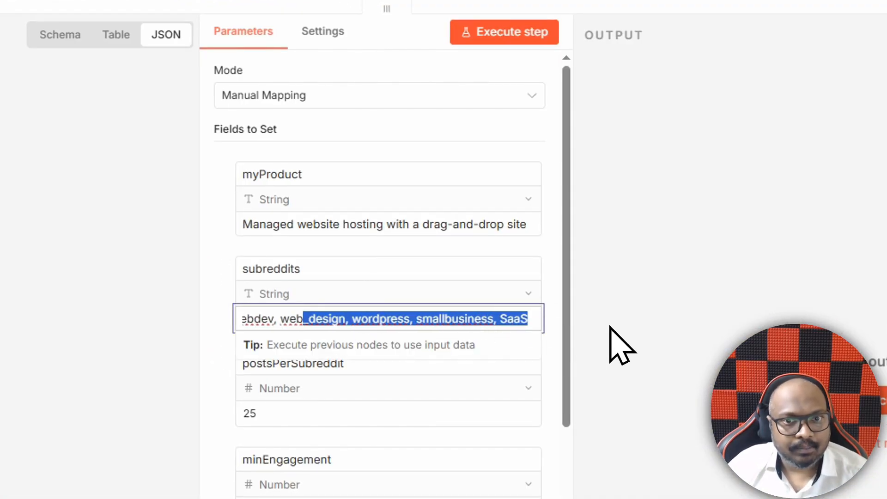
{"action": "left_click", "coordinate": [415, 0]}
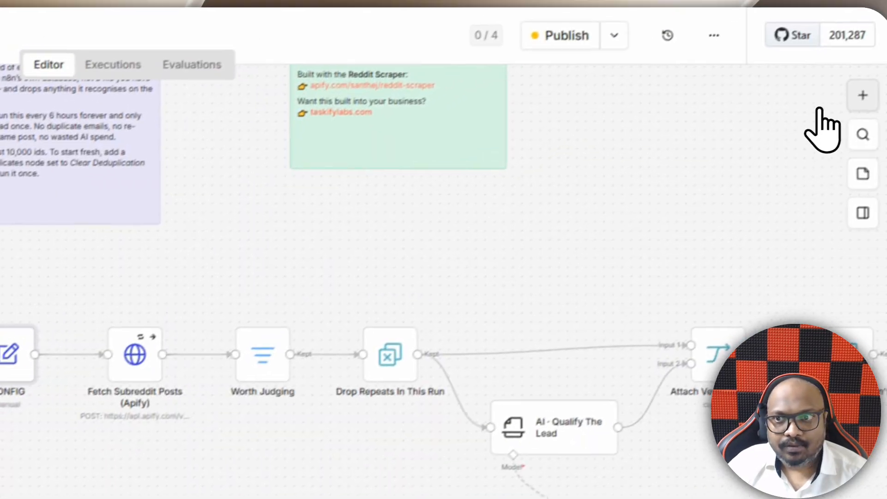
Step: Search the node library for "htt" and open the Fetch Subreddit Posts (Apify) node
{"action": "left_click", "coordinate": [858, 98]}
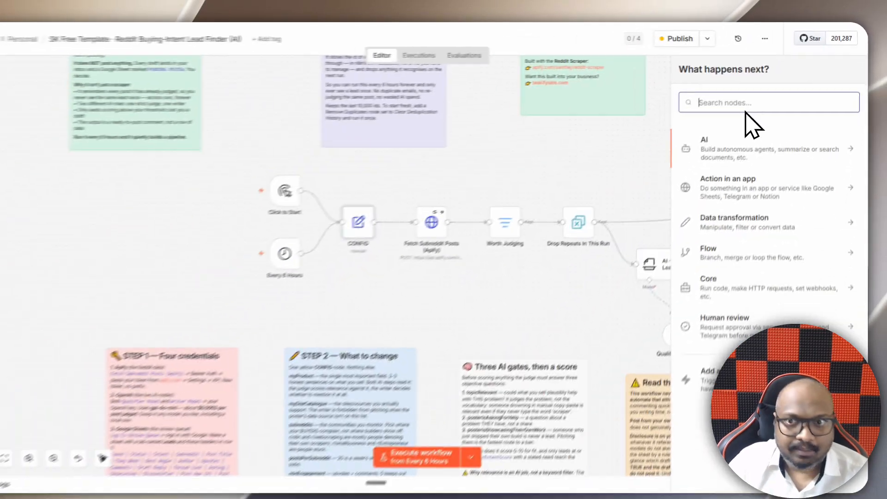
{"action": "type", "text": "htt"}
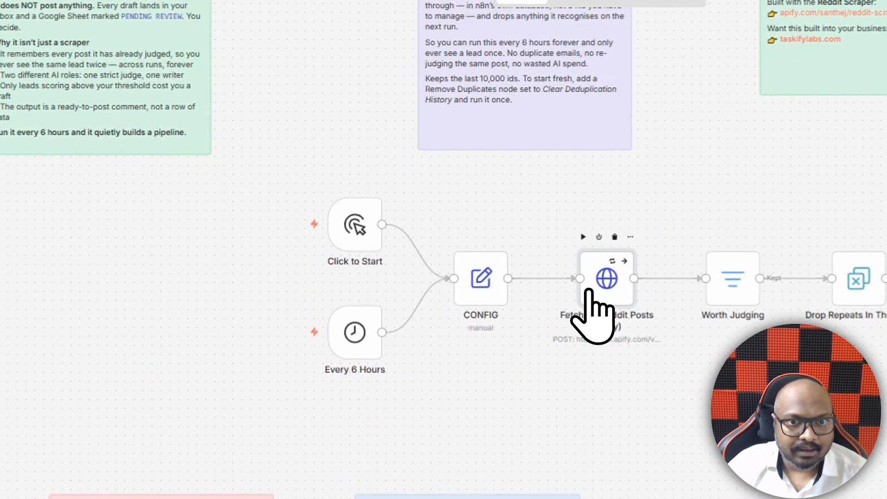
{"action": "double_click", "coordinate": [482, 203]}
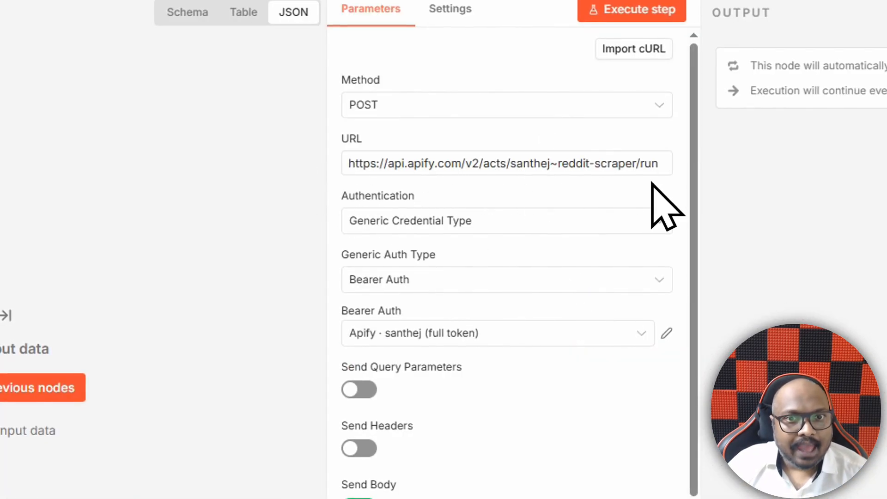
Step: View the full Apify request URL in the expanded editor, highlight it, and leave the editor
{"action": "left_click", "coordinate": [657, 168]}
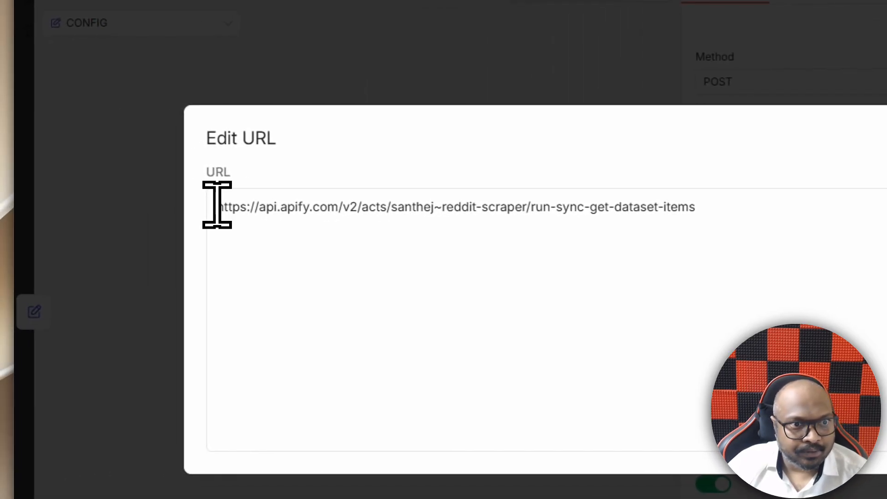
{"action": "left_click_drag", "start_coordinate": [222, 206], "coordinate": [740, 208]}
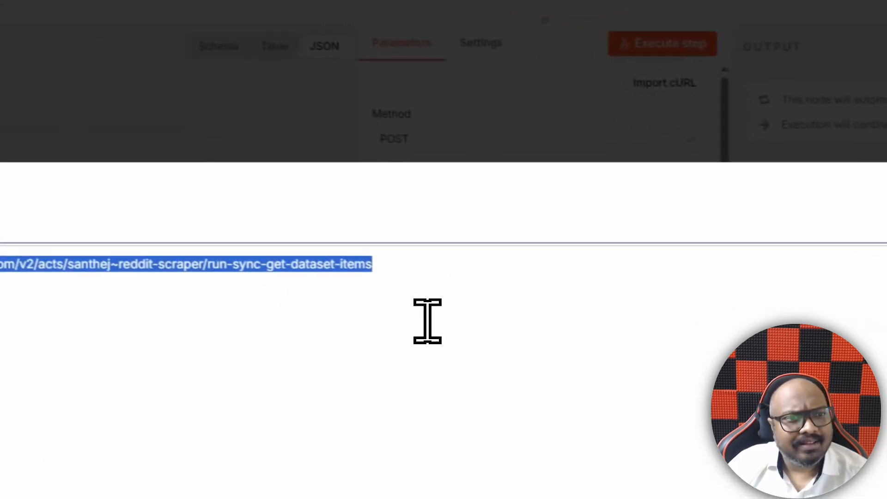
{"action": "left_click", "coordinate": [427, 321]}
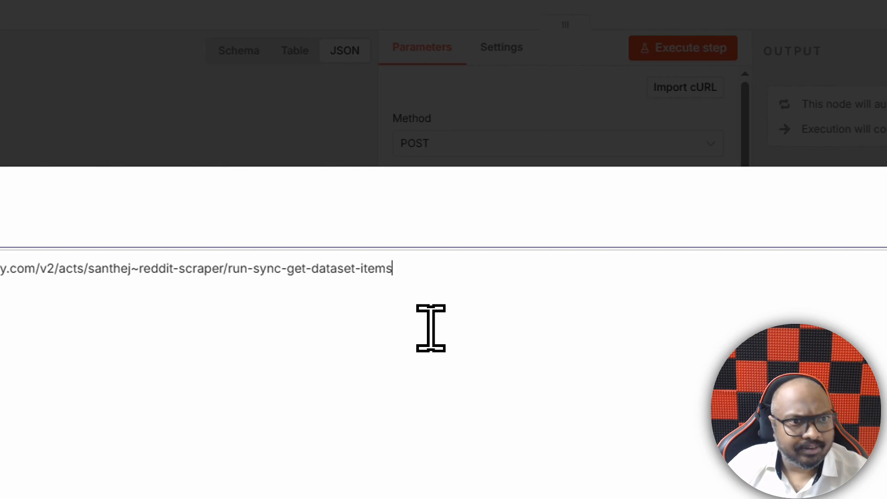
{"action": "left_click", "coordinate": [528, 156]}
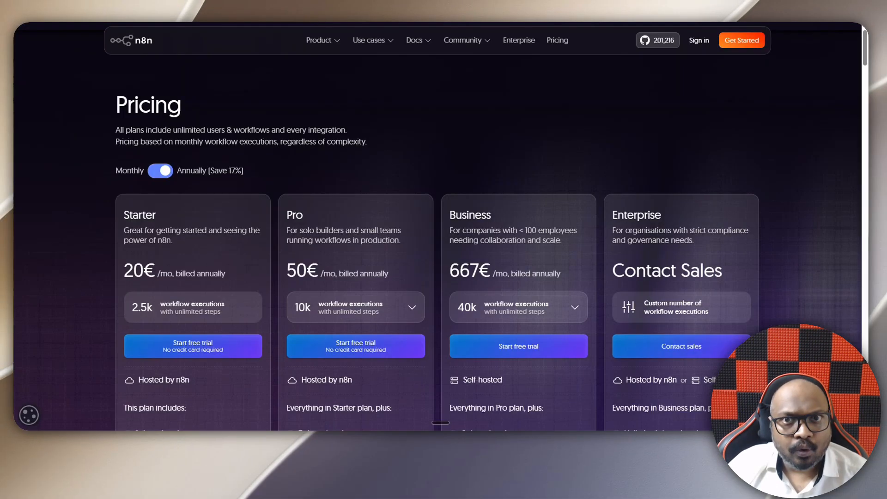
Step: Search the web for apify
{"action": "type", "text": "apify"}
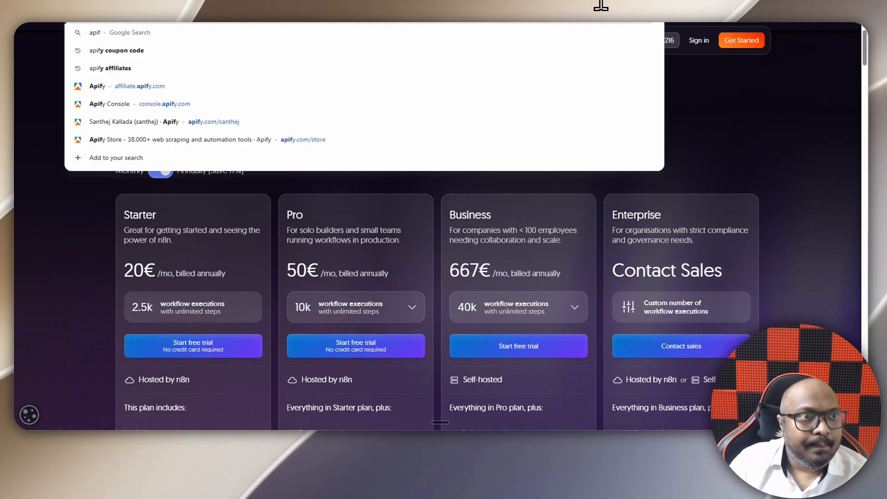
{"action": "key", "text": "Return"}
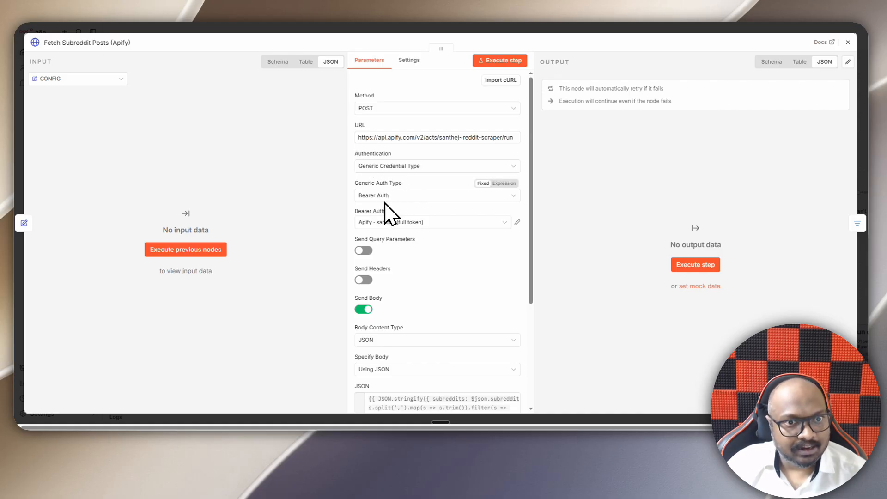
Step: Open the list of Bearer Auth credentials in the Apify request node and start creating a new credential
{"action": "left_click", "coordinate": [358, 224]}
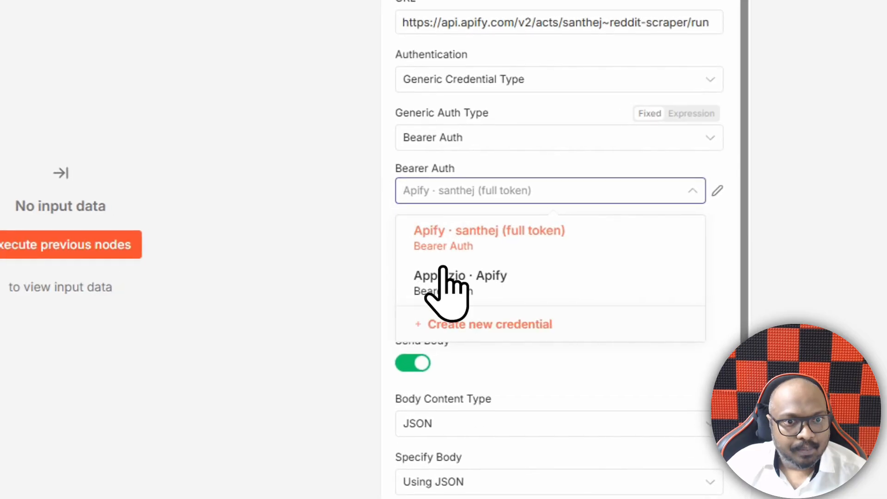
{"action": "left_click", "coordinate": [397, 294]}
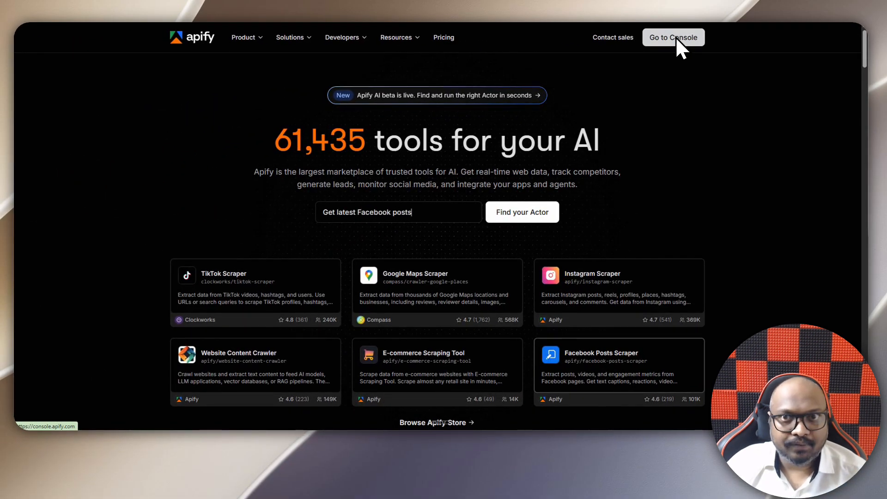
Step: Switch to the Apify Console and open the account's API settings where the API tokens are kept
{"action": "left_click", "coordinate": [539, 95]}
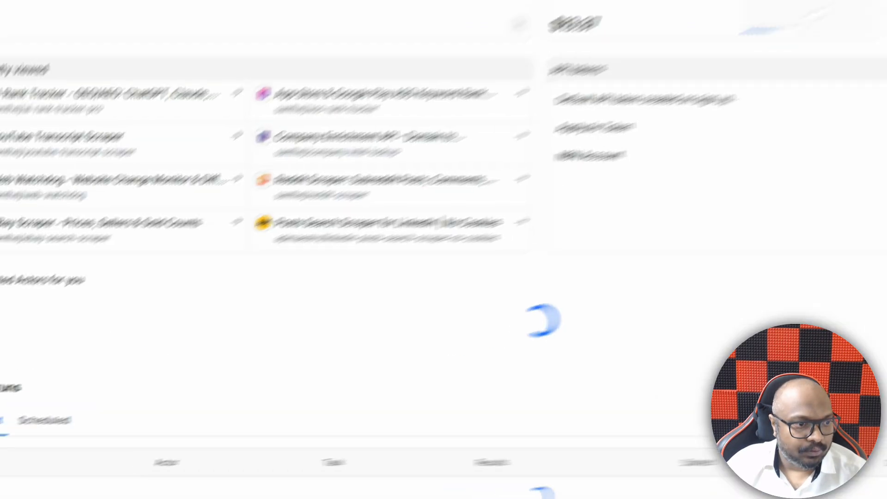
{"action": "left_click", "coordinate": [48, 364]}
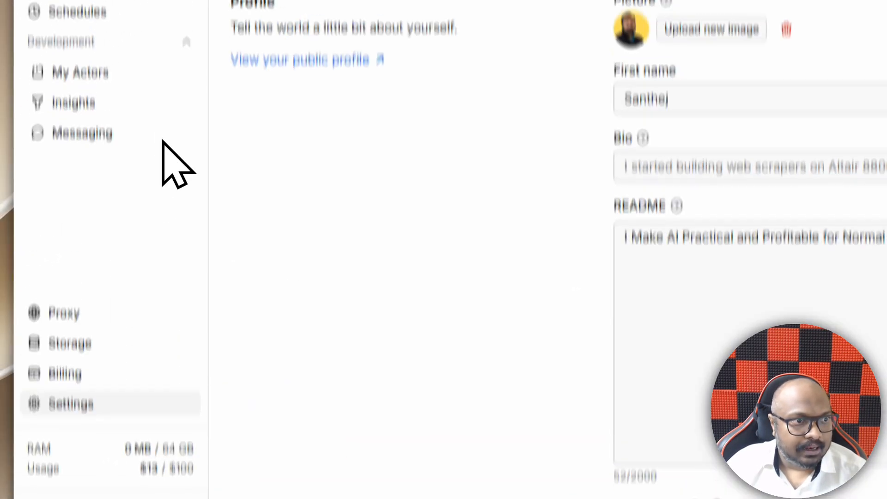
{"action": "left_click", "coordinate": [479, 32]}
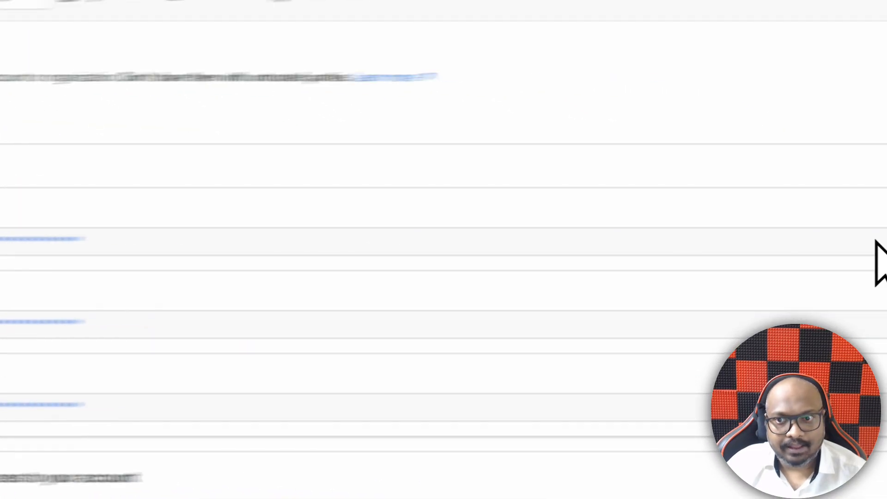
{"action": "left_click", "coordinate": [706, 269]}
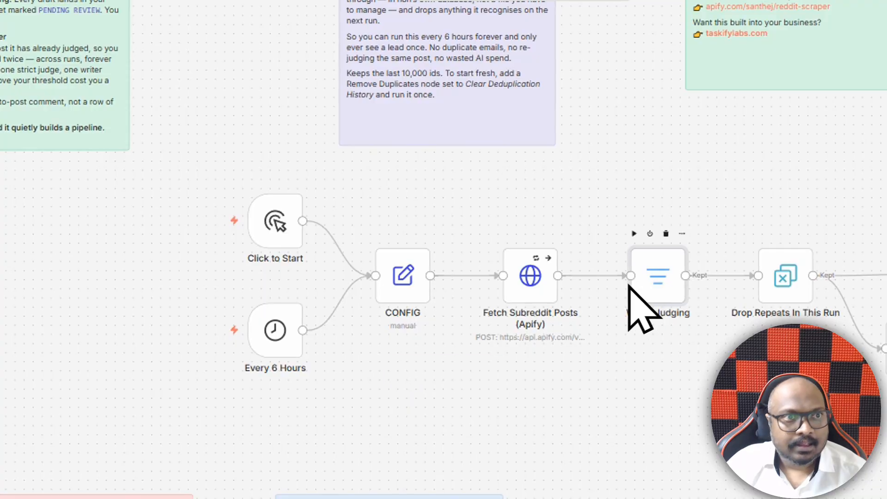
Step: Look into the Worth Judging node, return to the canvas, and search the node library for "filt"
{"action": "double_click", "coordinate": [634, 293]}
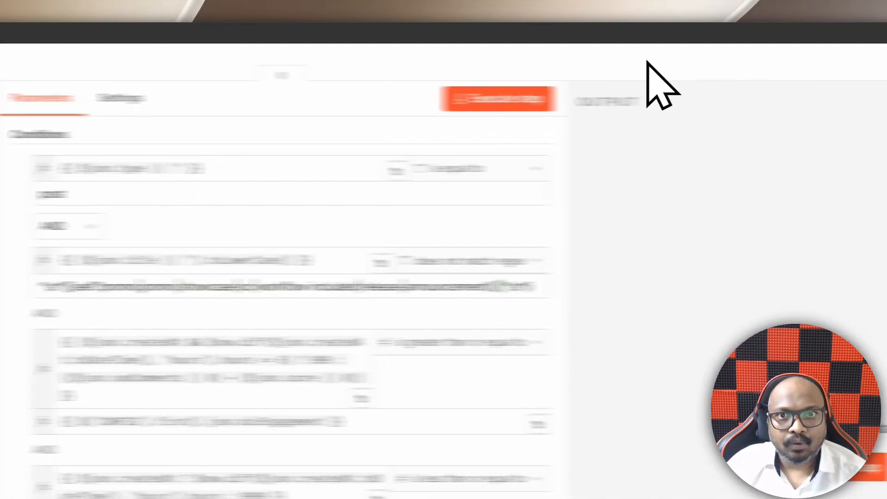
{"action": "left_click", "coordinate": [508, 39]}
{"action": "left_click", "coordinate": [871, 110]}
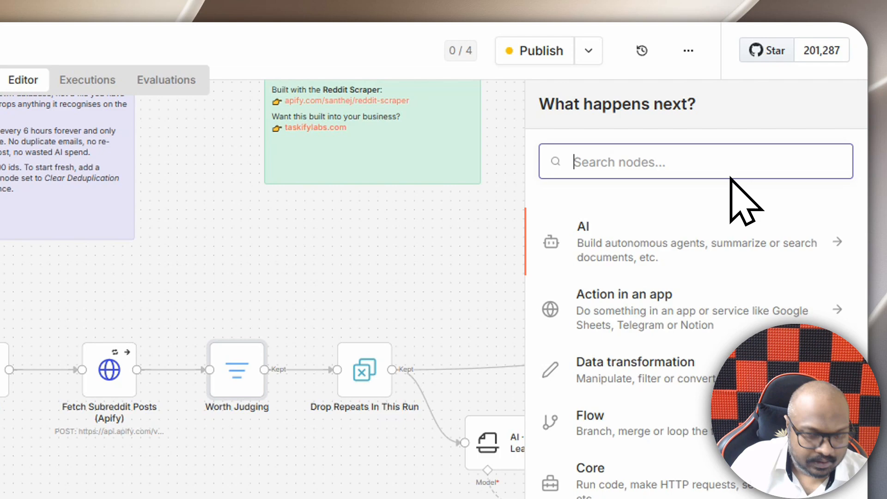
{"action": "type", "text": "filt"}
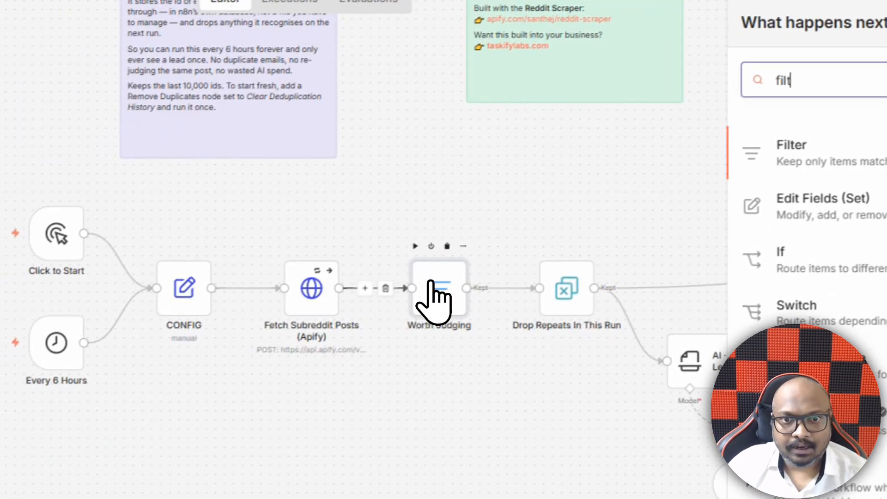
Step: Reopen the Worth Judging node, view the title condition's full regex, highlight its promo keywords, and leave the editor
{"action": "double_click", "coordinate": [343, 326]}
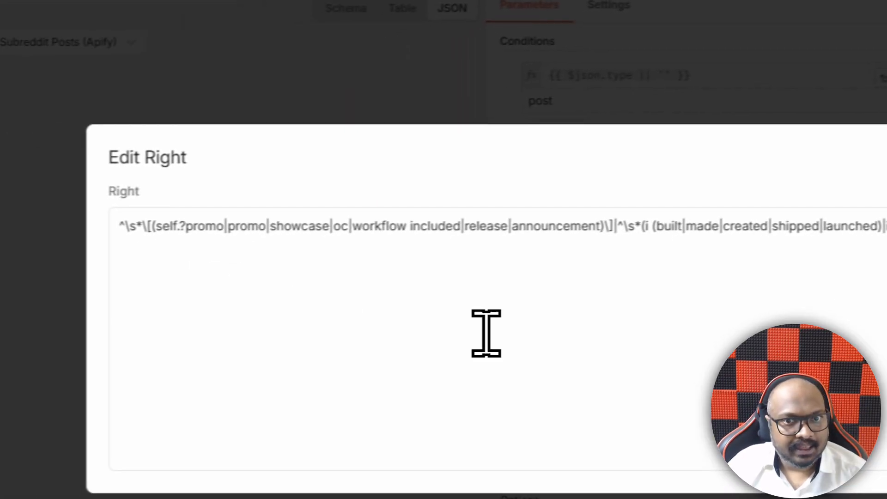
{"action": "left_click_drag", "start_coordinate": [215, 224], "coordinate": [360, 226]}
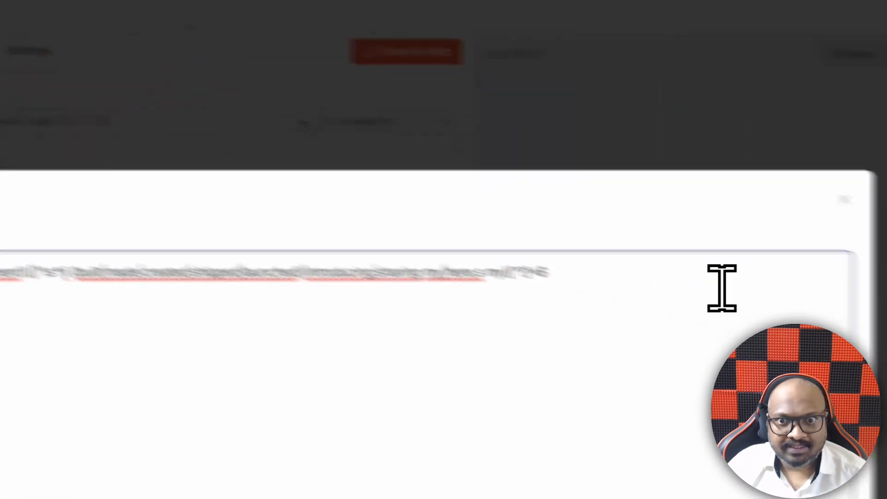
{"action": "left_click", "coordinate": [555, 278]}
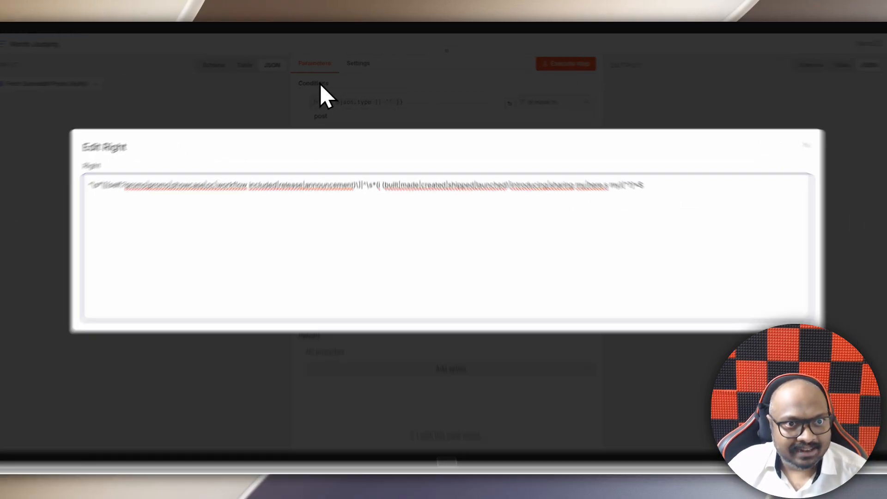
{"action": "left_click", "coordinate": [327, 91]}
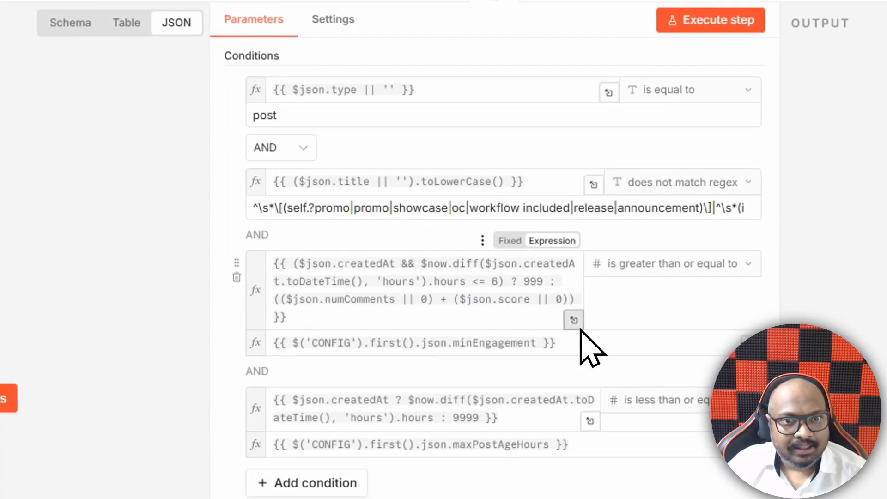
Step: View the full expression of the minimum engagement condition in the expanded editor and return to the canvas
{"action": "left_click", "coordinate": [583, 391]}
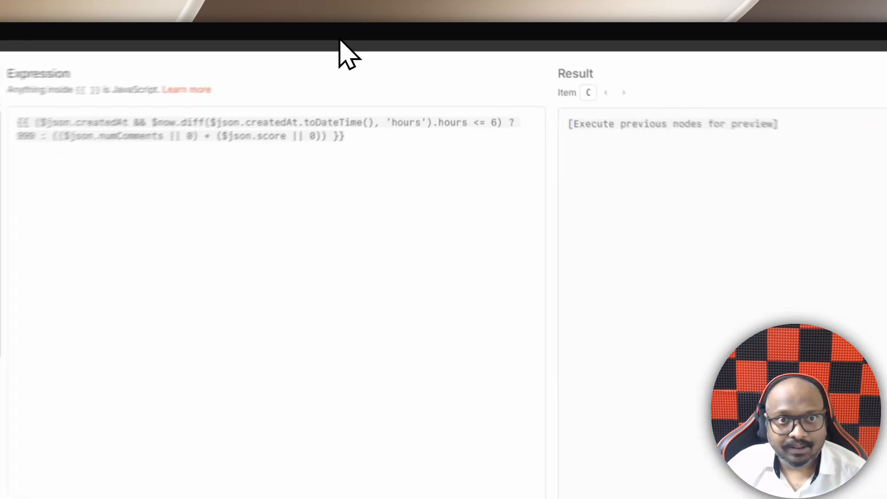
{"action": "left_click", "coordinate": [397, 33]}
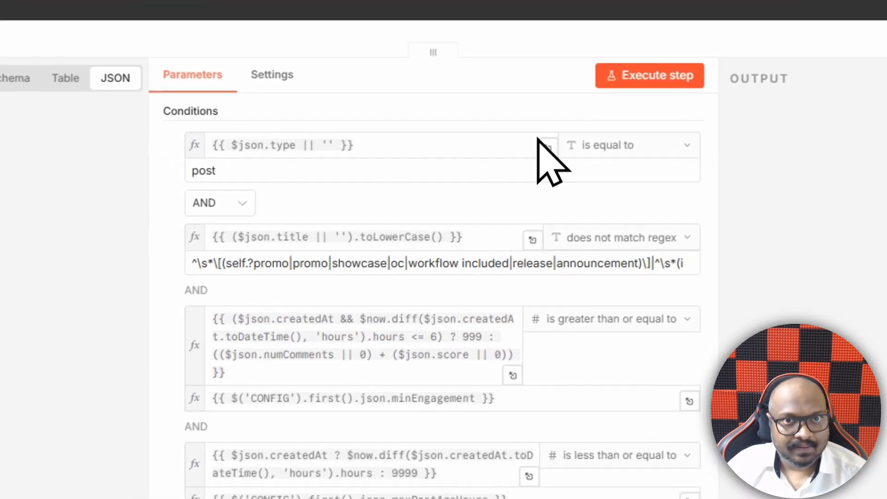
{"action": "key", "text": "Escape"}
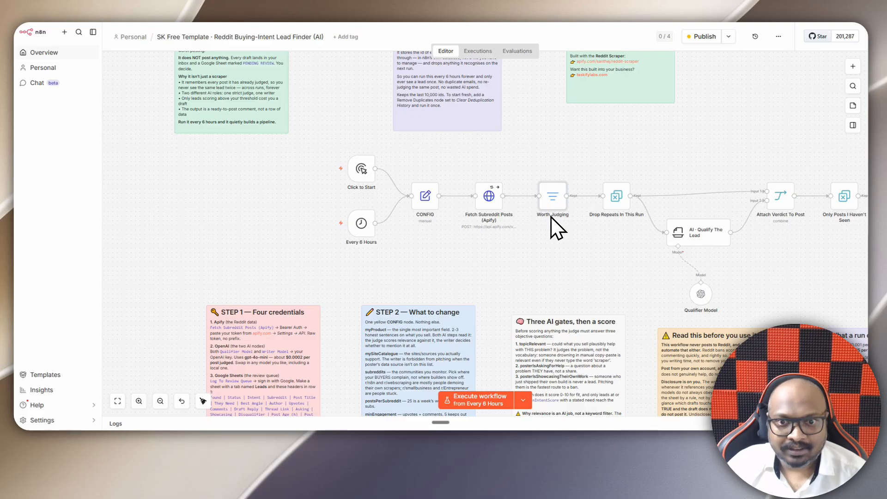
{"action": "scroll", "coordinate": [536, 217], "scroll_direction": "down", "scroll_amount": 1}
{"action": "scroll", "coordinate": [520, 230], "scroll_direction": "up", "scroll_amount": 3}
{"action": "scroll", "coordinate": [471, 190], "scroll_direction": "down", "scroll_amount": 2}
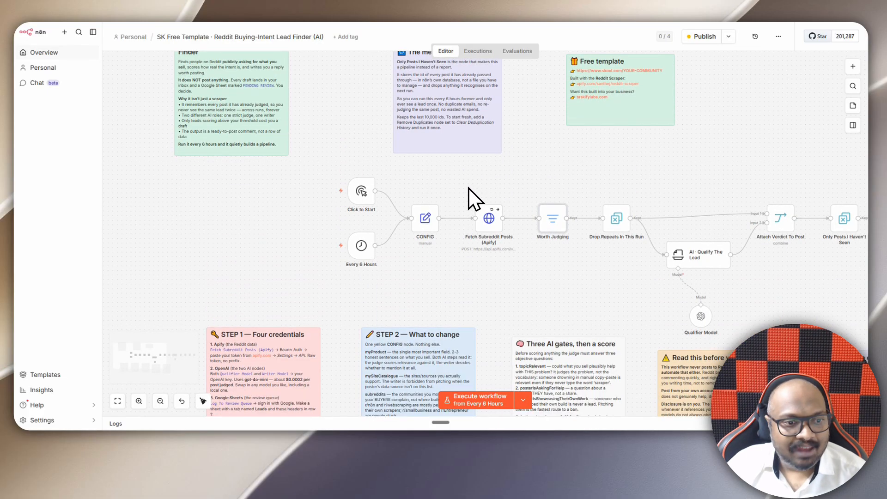
{"action": "scroll", "coordinate": [454, 190], "scroll_direction": "down", "scroll_amount": 2}
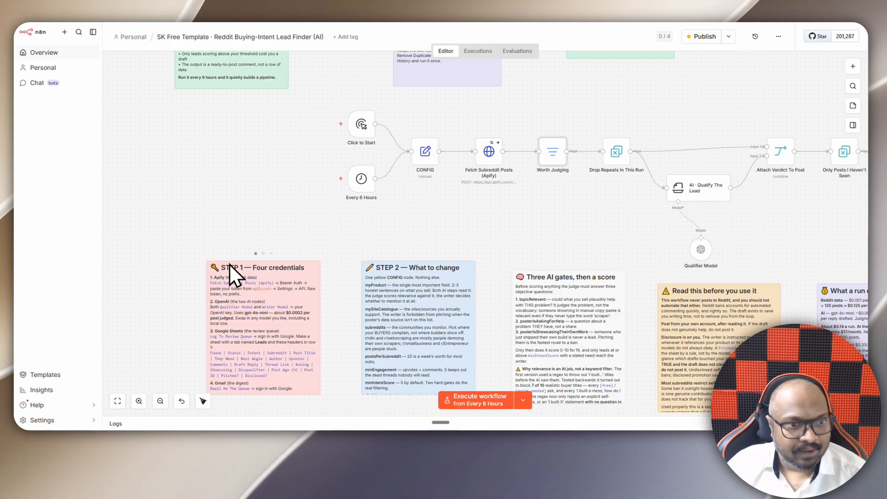
{"action": "scroll", "coordinate": [594, 257], "scroll_direction": "up", "scroll_amount": 3}
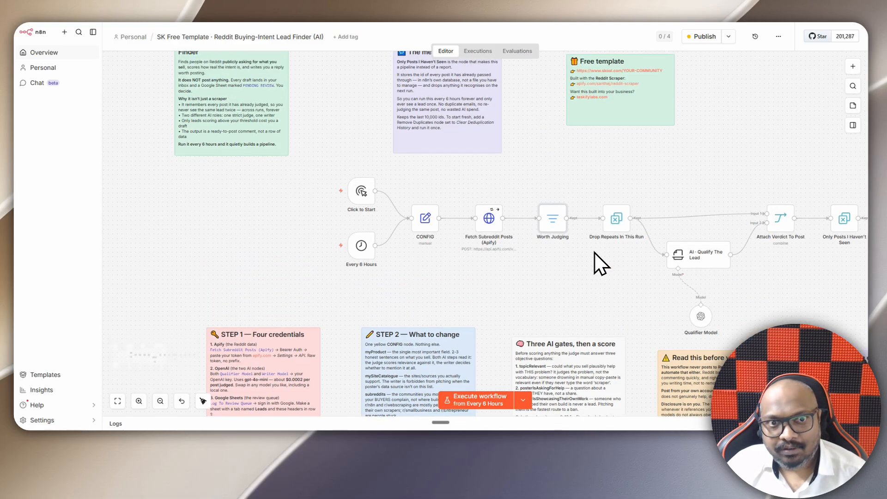
{"action": "scroll", "coordinate": [594, 231], "scroll_direction": "up", "scroll_amount": 3}
{"action": "scroll", "coordinate": [461, 235], "scroll_direction": "down", "scroll_amount": 4}
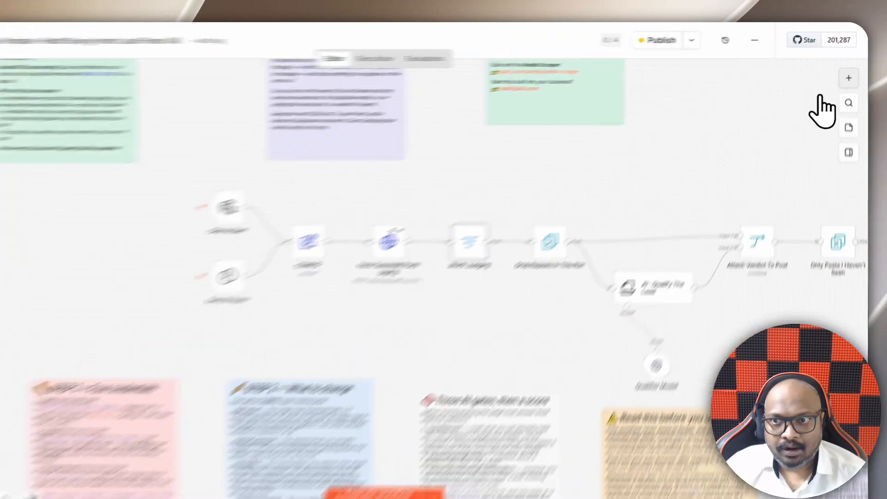
Step: Search the node library for "dupl" and open the Drop Repeats In This Run node
{"action": "left_click", "coordinate": [853, 66]}
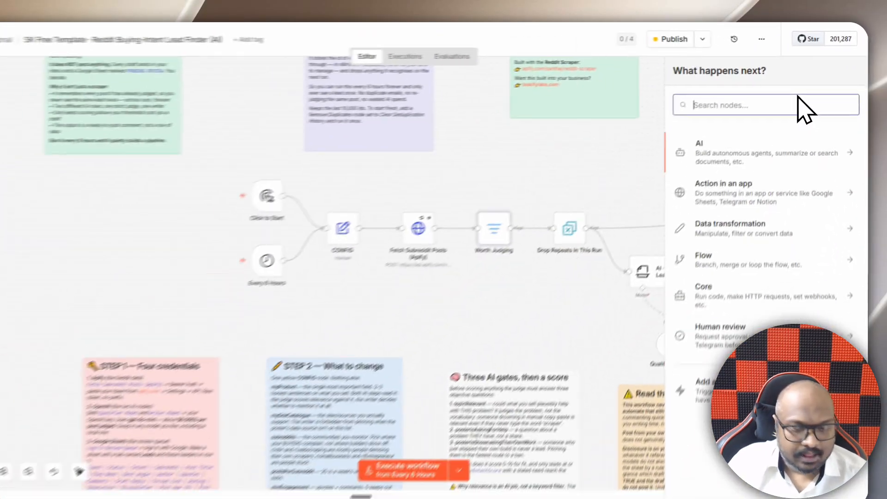
{"action": "type", "text": "du"}
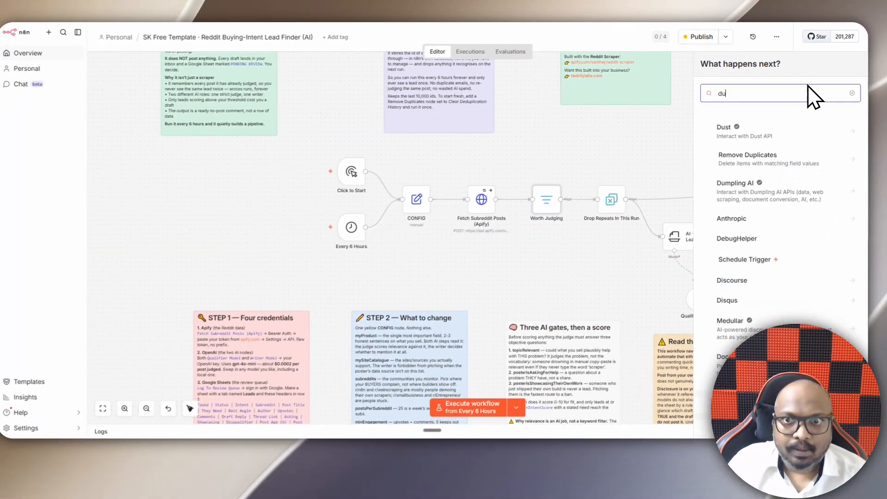
{"action": "type", "text": "pl"}
{"action": "scroll", "coordinate": [759, 112], "scroll_direction": "down", "scroll_amount": 1}
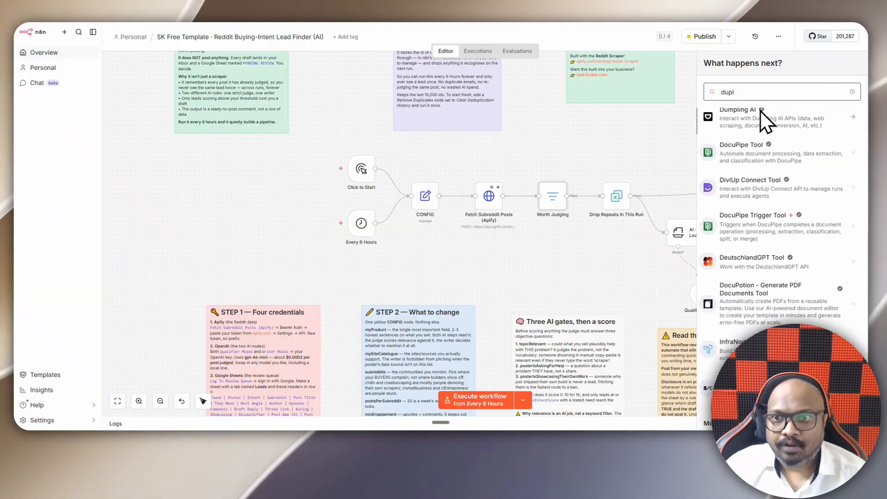
{"action": "scroll", "coordinate": [746, 158], "scroll_direction": "up", "scroll_amount": 1}
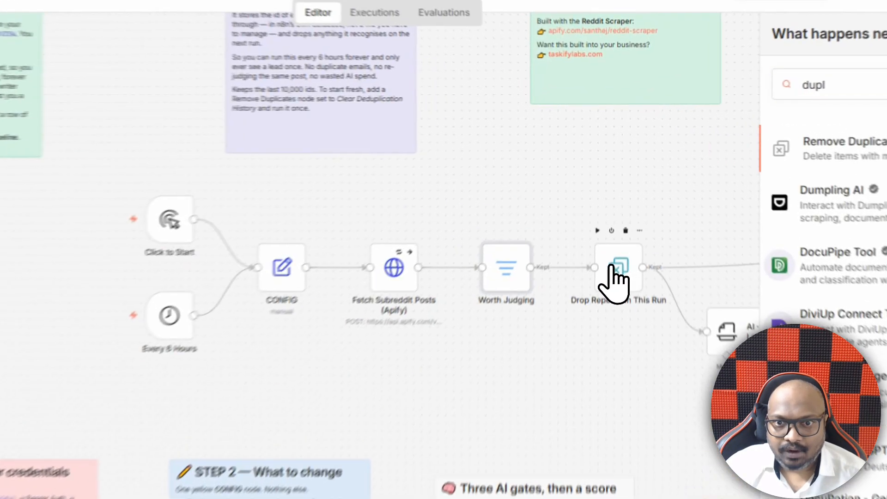
{"action": "double_click", "coordinate": [617, 274]}
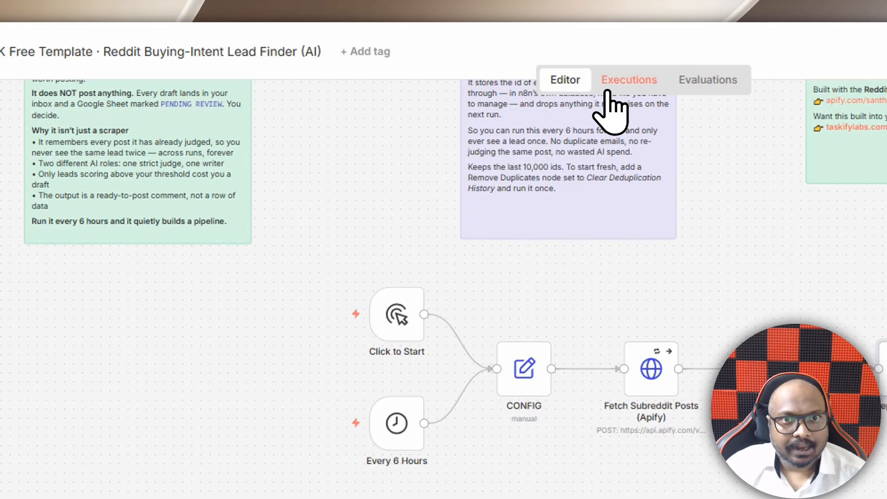
Step: Copy the Aug 20, 12:44:49 execution to the editor and look over the item counts between the nodes
{"action": "left_click", "coordinate": [607, 91]}
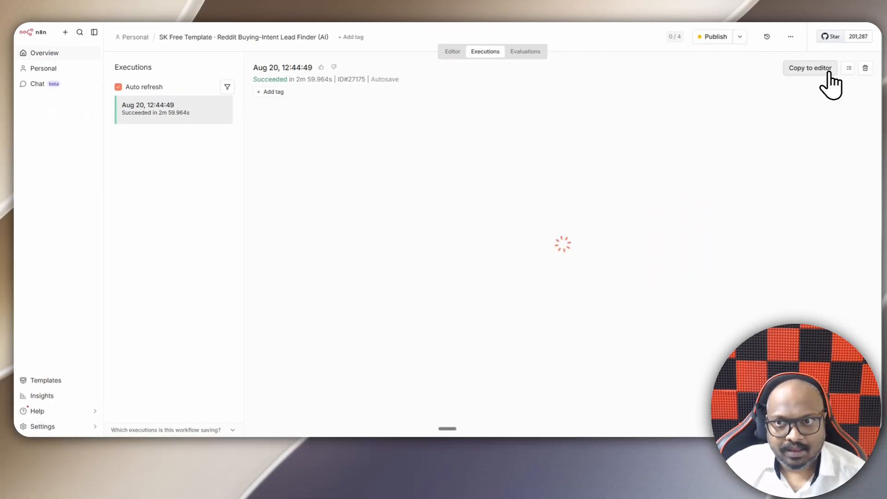
{"action": "left_click", "coordinate": [782, 71]}
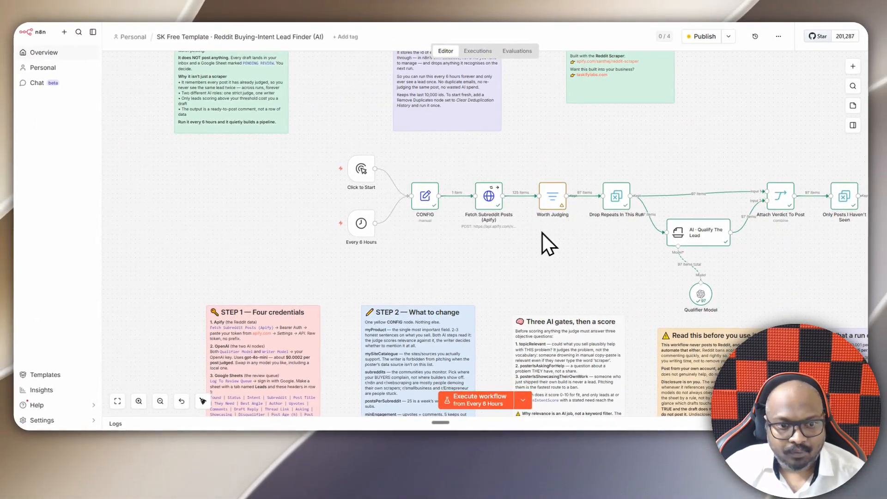
{"action": "scroll", "coordinate": [542, 233], "scroll_direction": "down", "scroll_amount": 1}
{"action": "scroll", "coordinate": [233, 342], "scroll_direction": "up", "scroll_amount": 3}
{"action": "left_click_drag", "start_coordinate": [251, 303], "coordinate": [146, 361]}
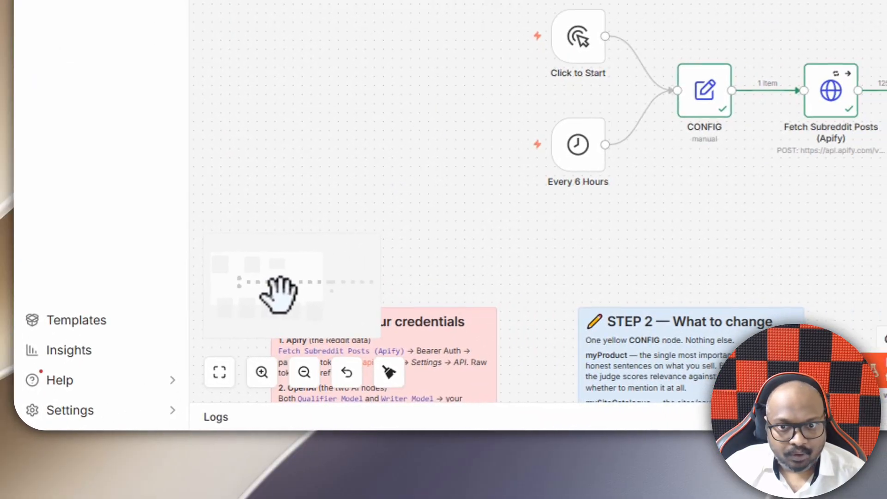
{"action": "left_click_drag", "start_coordinate": [279, 294], "coordinate": [296, 291]}
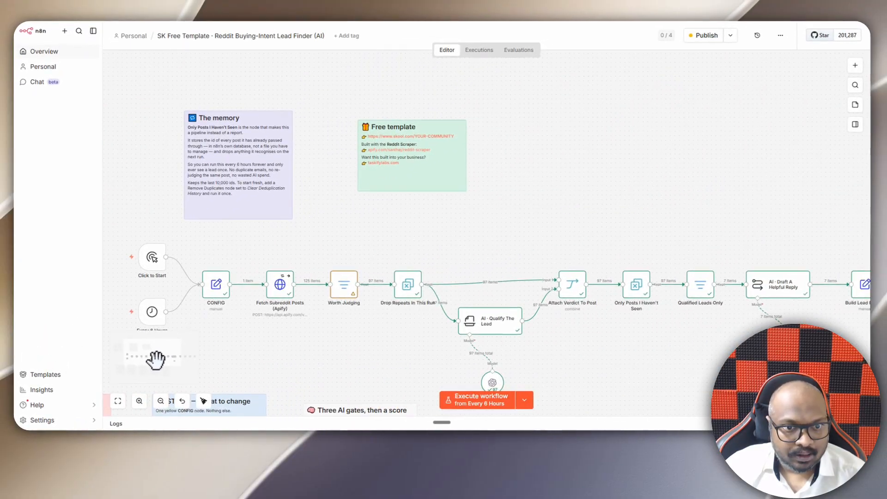
{"action": "left_click_drag", "start_coordinate": [156, 359], "coordinate": [156, 364]}
{"action": "mouse_move", "coordinate": [602, 66]}
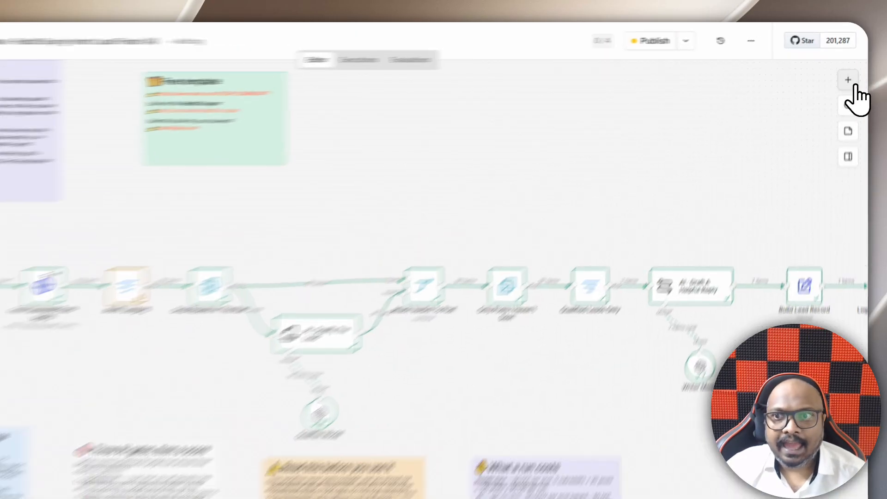
Step: Search the node library for "llm ch" and open the Qualifier Model node
{"action": "left_click", "coordinate": [852, 66]}
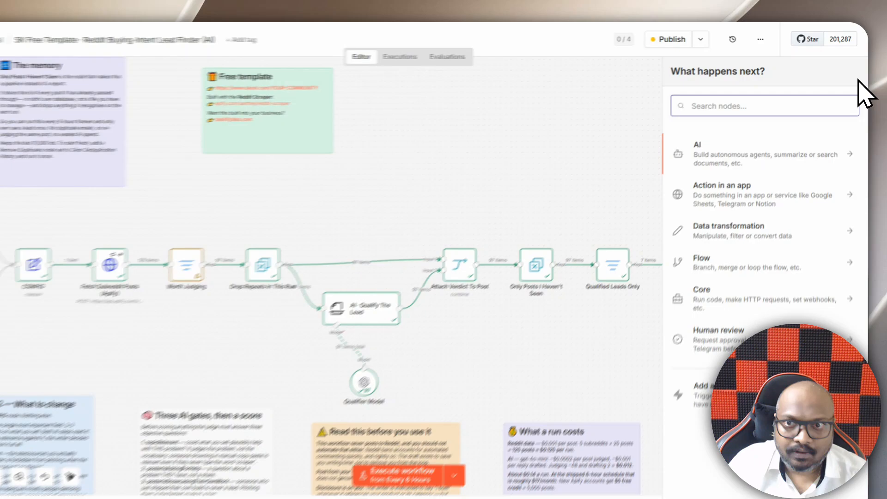
{"action": "type", "text": "ll"}
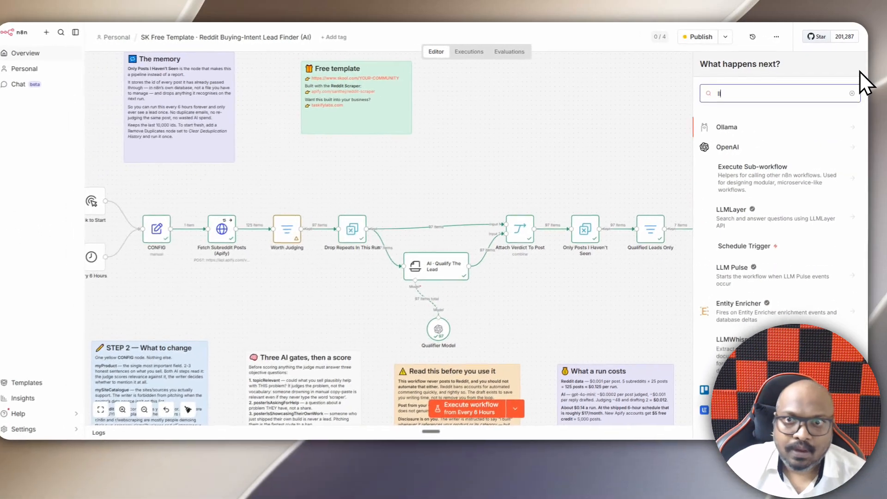
{"action": "type", "text": "m"}
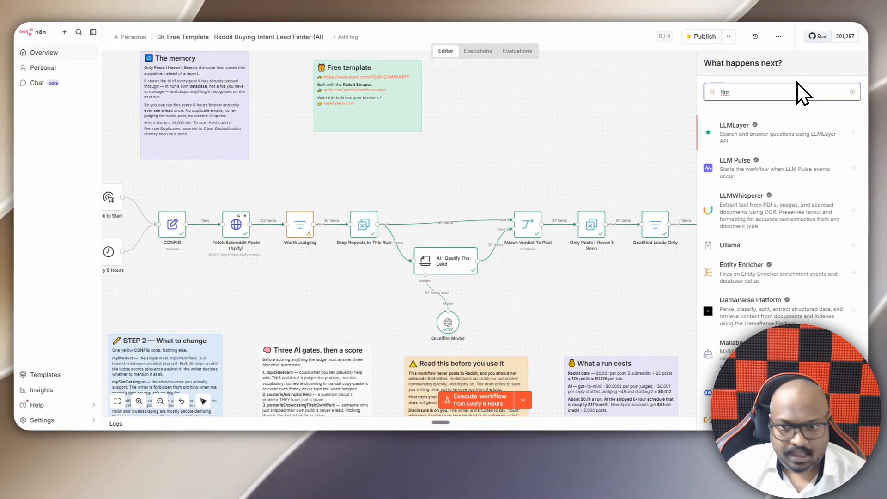
{"action": "type", "text": " ch"}
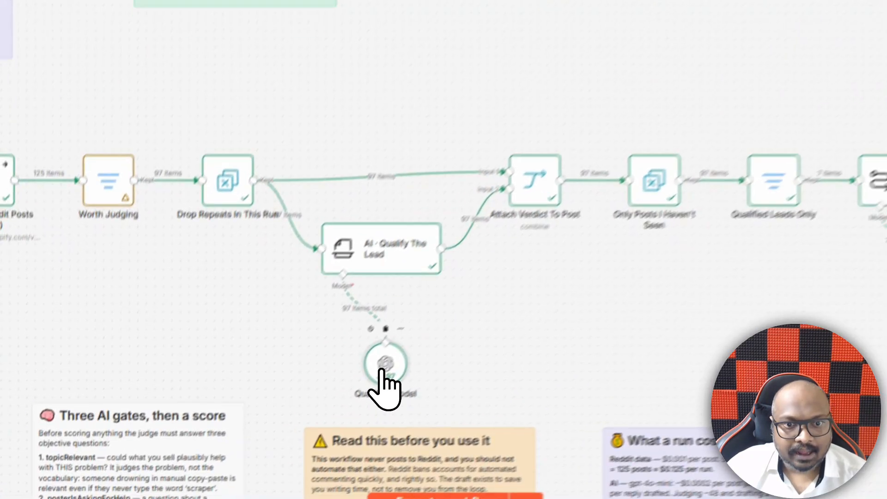
{"action": "double_click", "coordinate": [385, 365]}
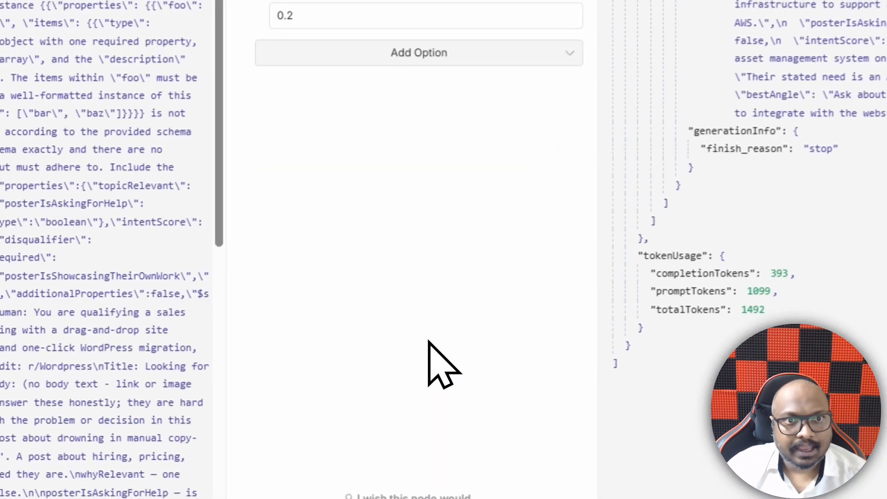
Step: View the Qualifier Model's credential choices and the blank new OpenAI credential form, close it and check the available models
{"action": "left_click", "coordinate": [418, 150]}
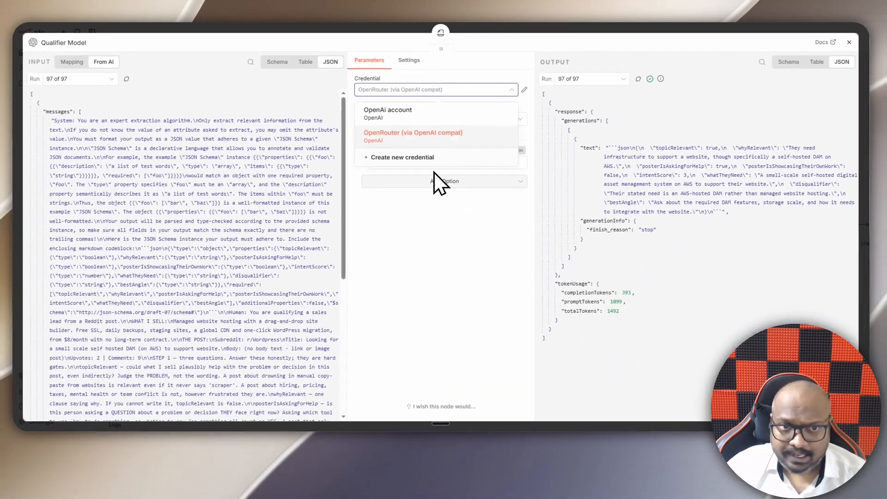
{"action": "left_click", "coordinate": [390, 205]}
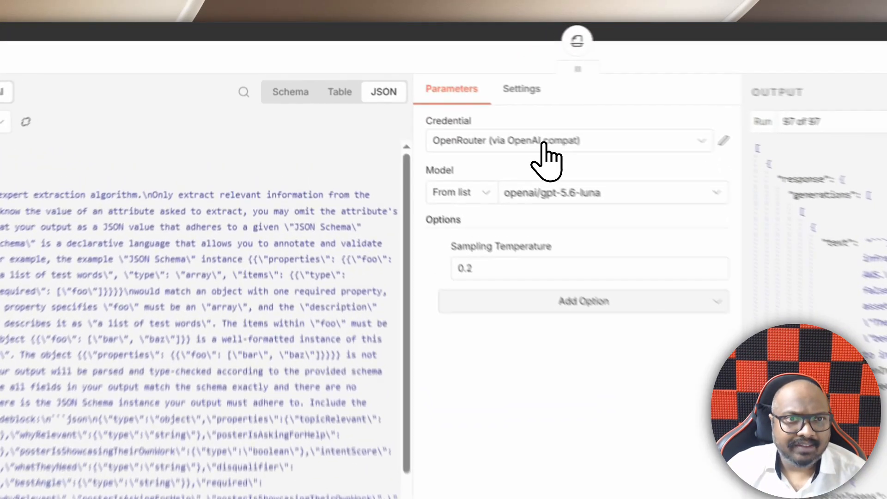
{"action": "left_click", "coordinate": [421, 90]}
{"action": "left_click", "coordinate": [530, 300]}
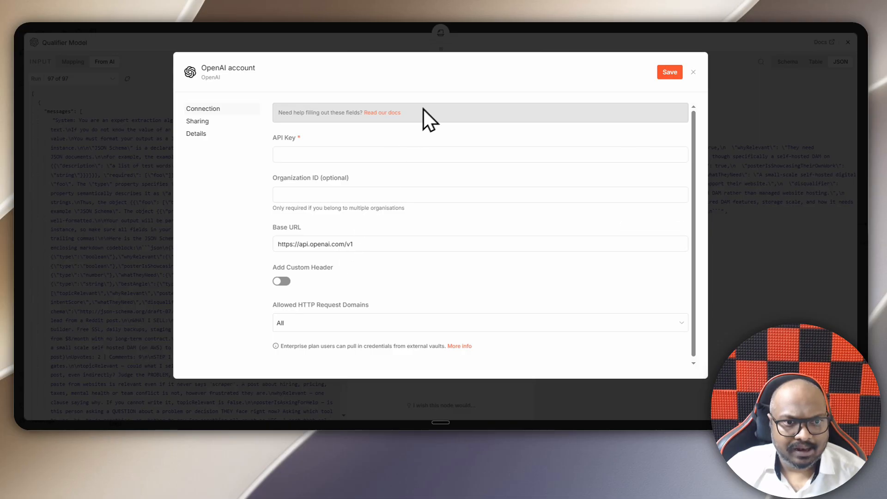
{"action": "key", "text": "Escape"}
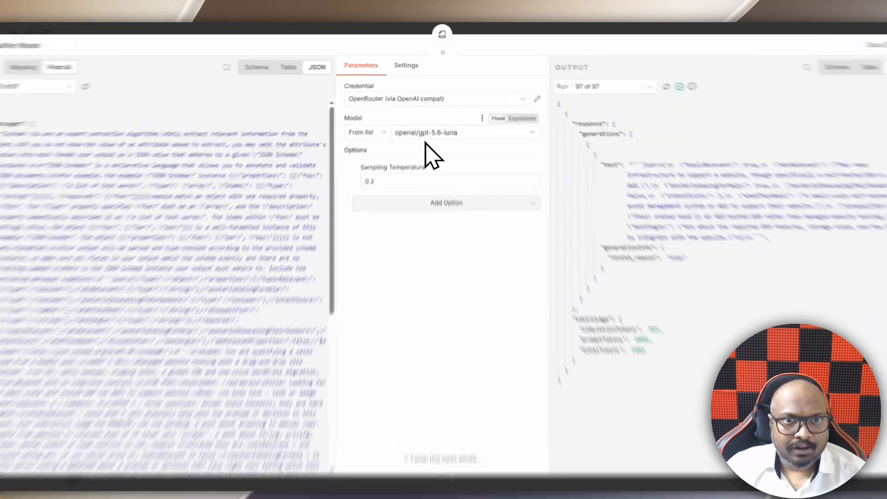
{"action": "left_click", "coordinate": [423, 121]}
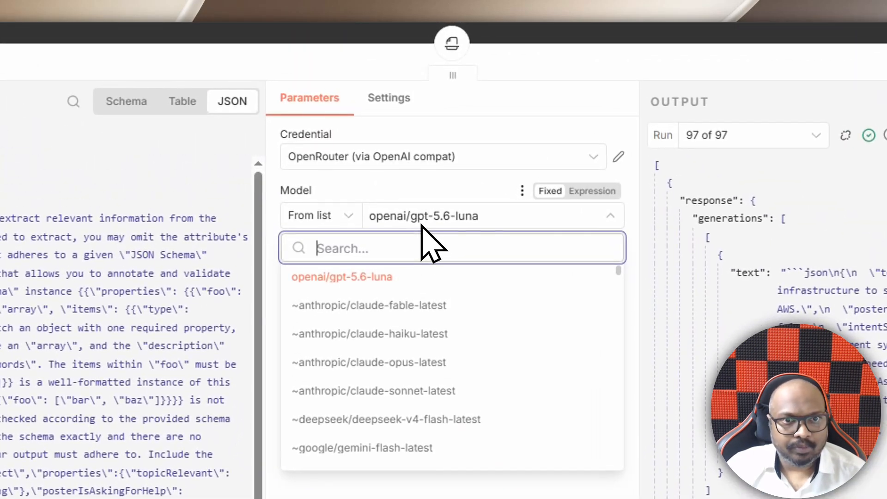
{"action": "left_click", "coordinate": [463, 183]}
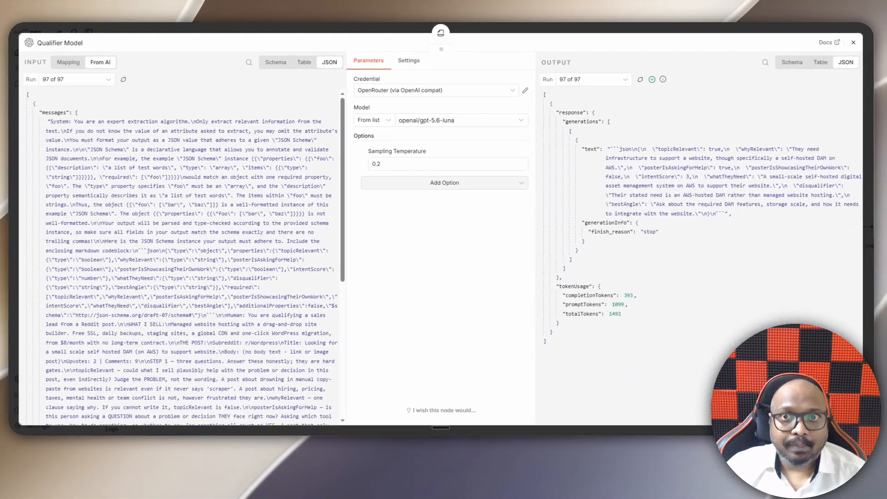
Step: Switch to a new browser tab, go to OpenRouter and visit the account's Credits and API Keys pages
{"action": "left_click", "coordinate": [730, 1]}
{"action": "type", "text": "openrouter"}
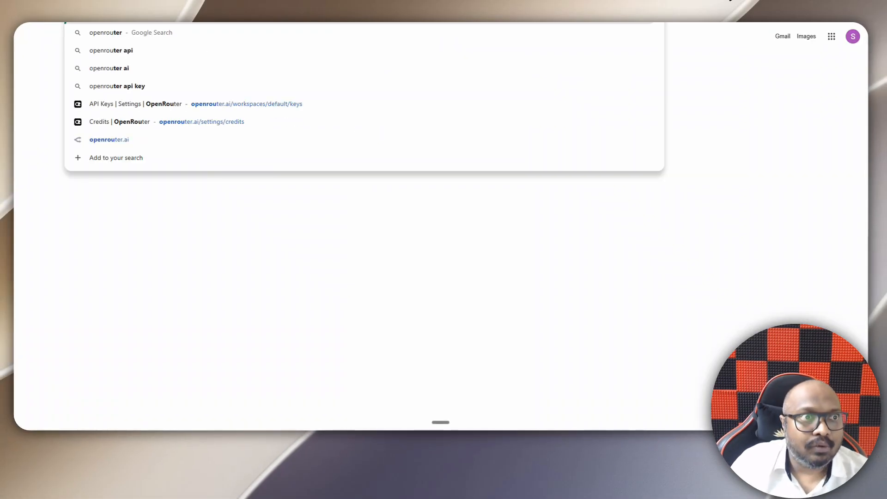
{"action": "key", "text": "Return"}
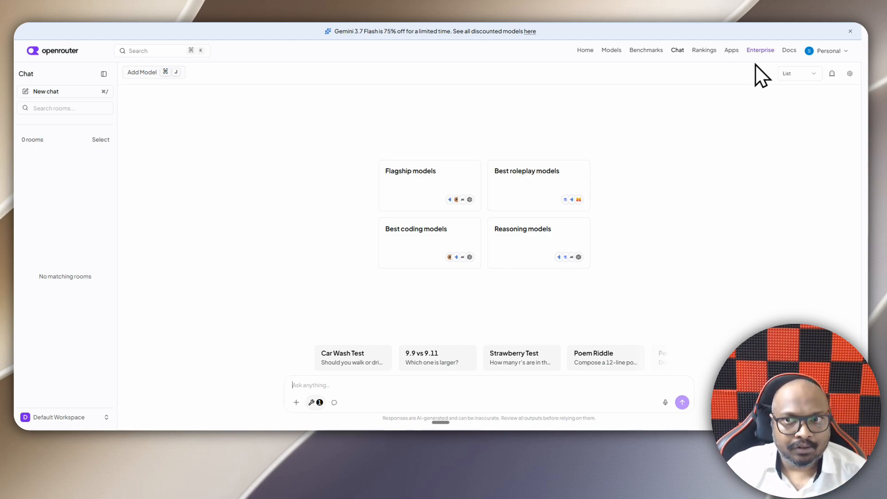
{"action": "left_click", "coordinate": [830, 50]}
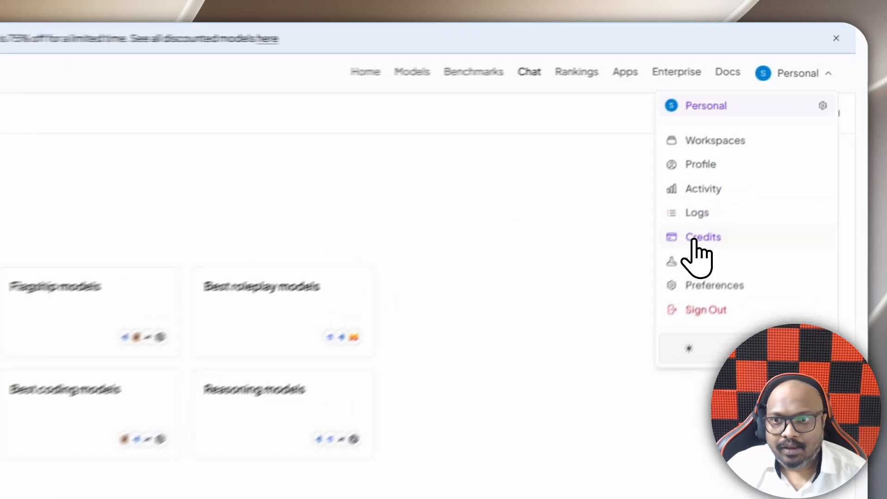
{"action": "left_click", "coordinate": [695, 238]}
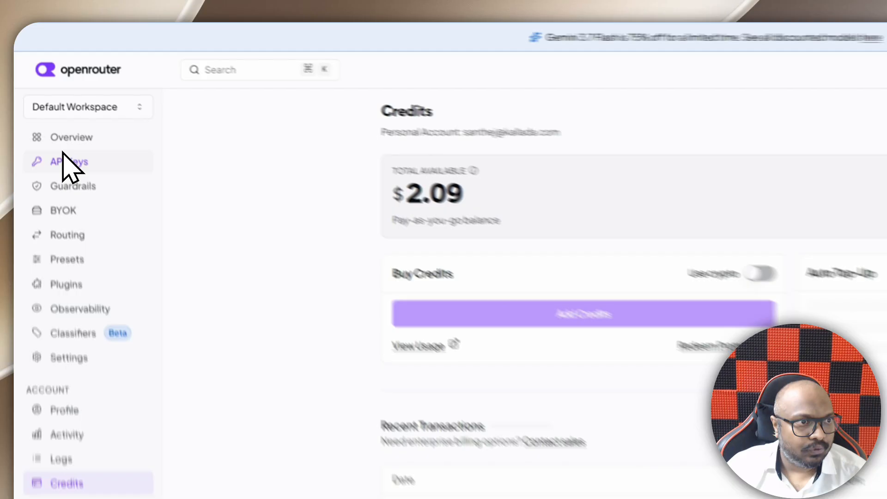
{"action": "left_click", "coordinate": [48, 159]}
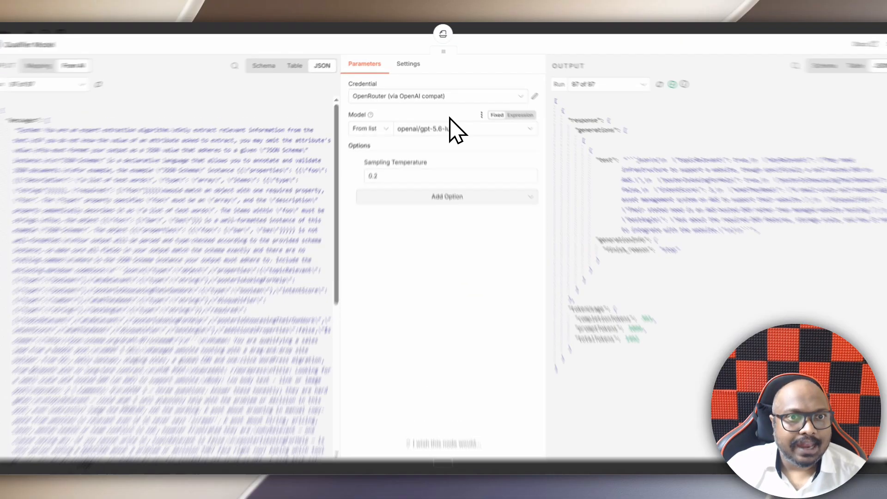
{"action": "left_click", "coordinate": [436, 117]}
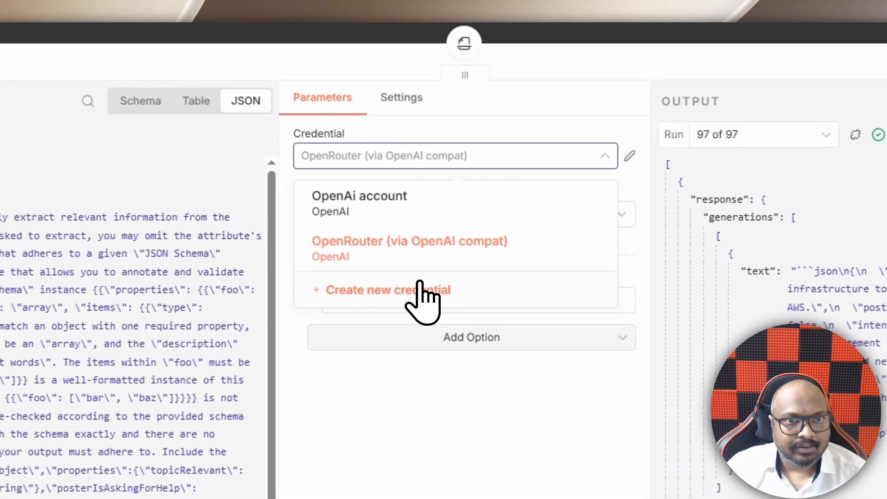
{"action": "left_click", "coordinate": [420, 290]}
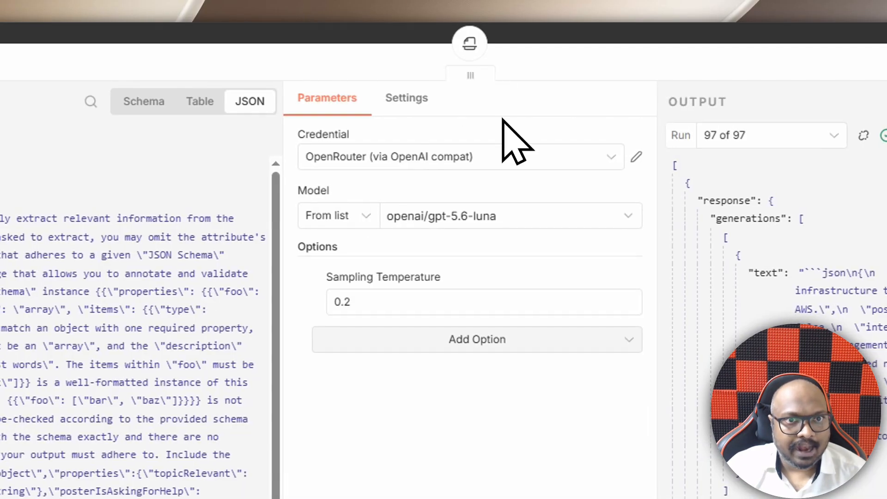
{"action": "left_click", "coordinate": [475, 158]}
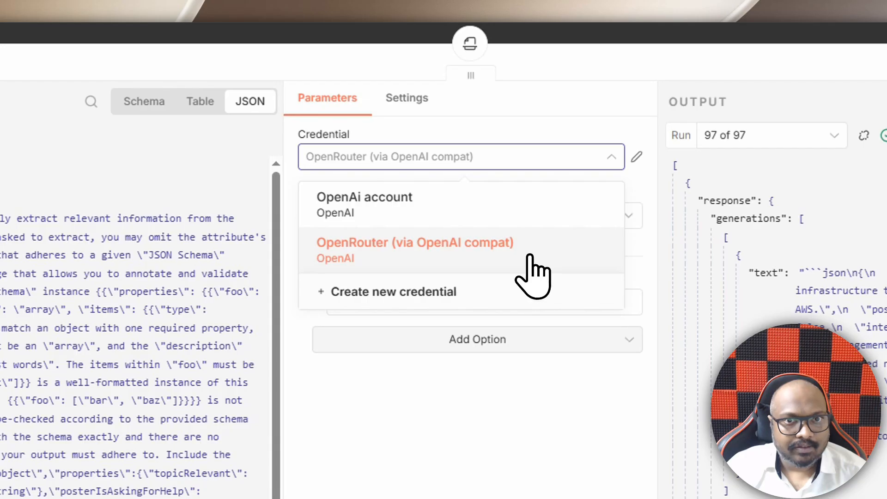
{"action": "left_click", "coordinate": [532, 274]}
{"action": "left_click", "coordinate": [638, 158]}
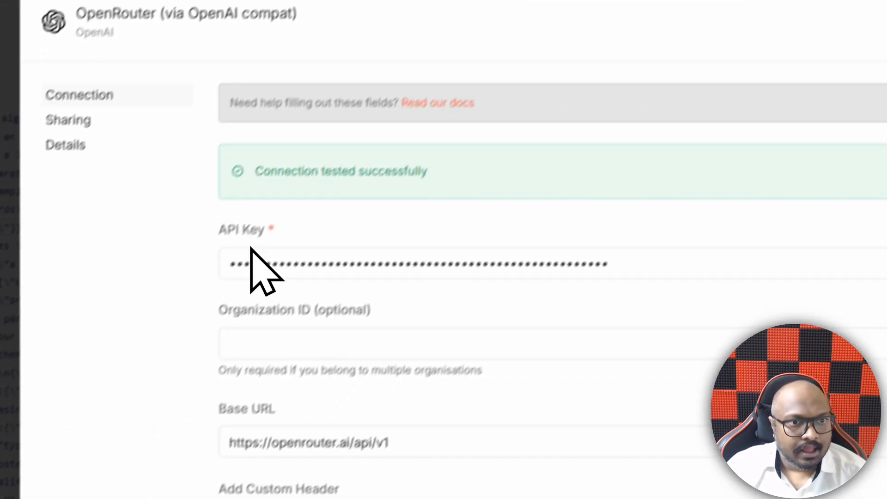
{"action": "left_click_drag", "start_coordinate": [252, 443], "coordinate": [332, 444]}
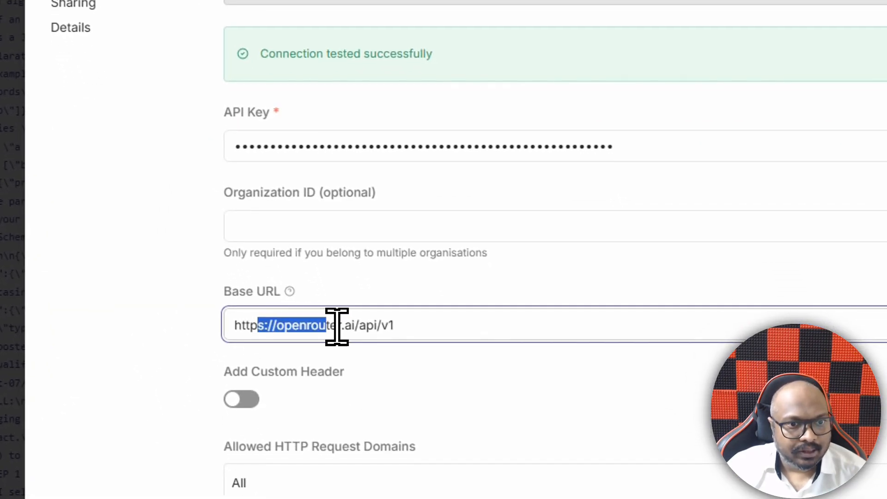
{"action": "left_click_drag", "start_coordinate": [336, 326], "coordinate": [400, 325]}
{"action": "left_click", "coordinate": [406, 324]}
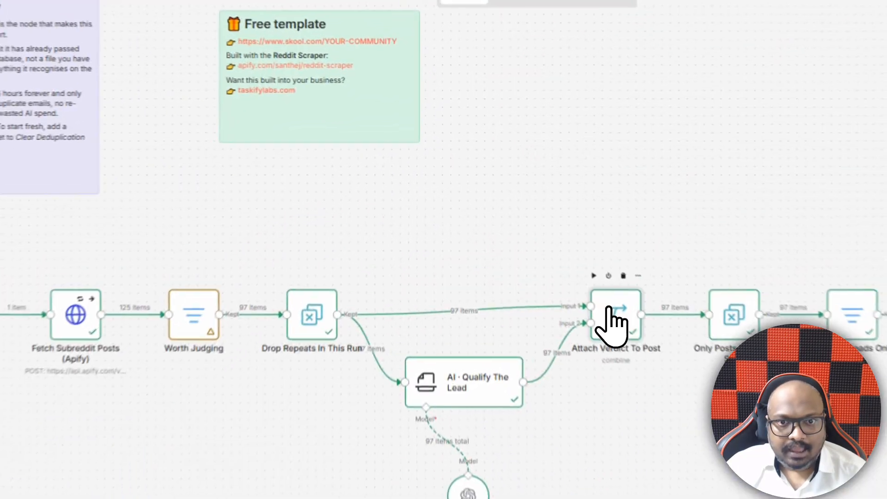
Step: Inspect the Attach Verdict To Post node's combine settings and search the node library for "merge"
{"action": "double_click", "coordinate": [527, 224]}
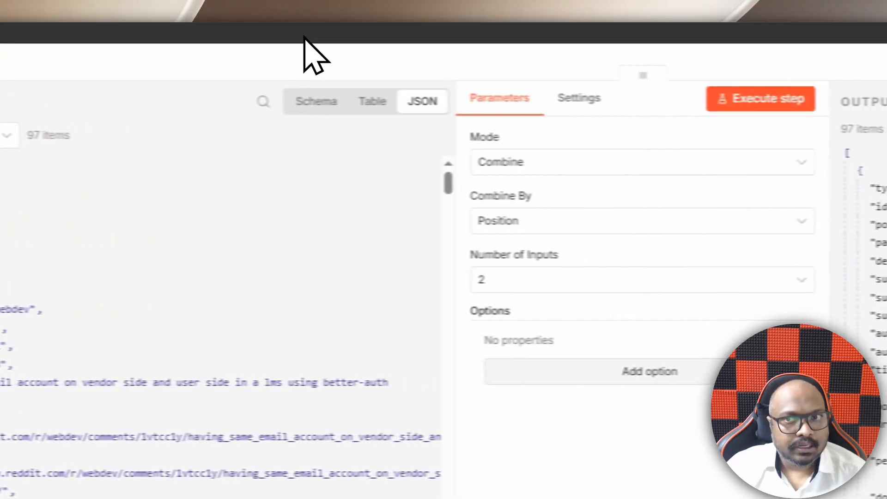
{"action": "left_click", "coordinate": [304, 36]}
{"action": "left_click", "coordinate": [883, 103]}
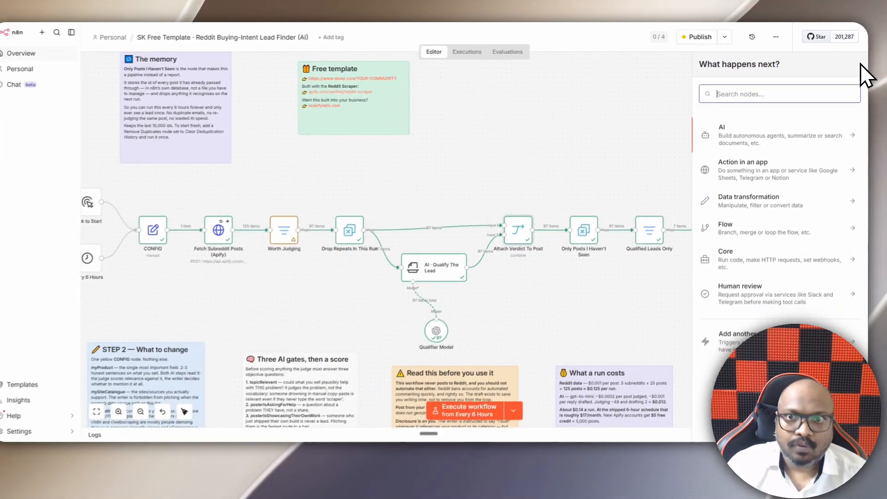
{"action": "type", "text": "merge"}
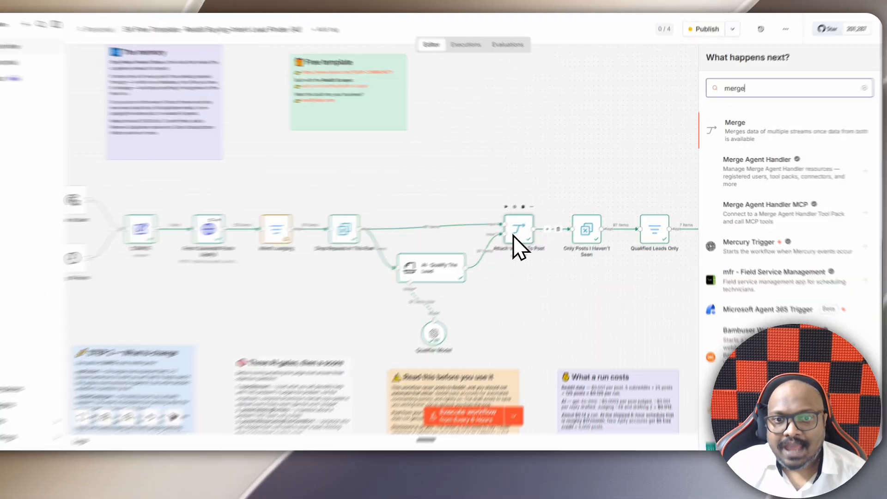
{"action": "left_click", "coordinate": [582, 154]}
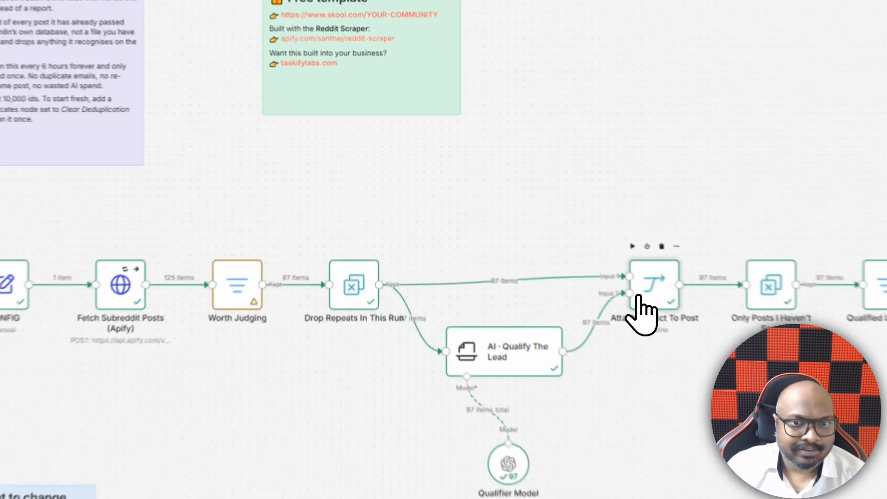
{"action": "double_click", "coordinate": [519, 233]}
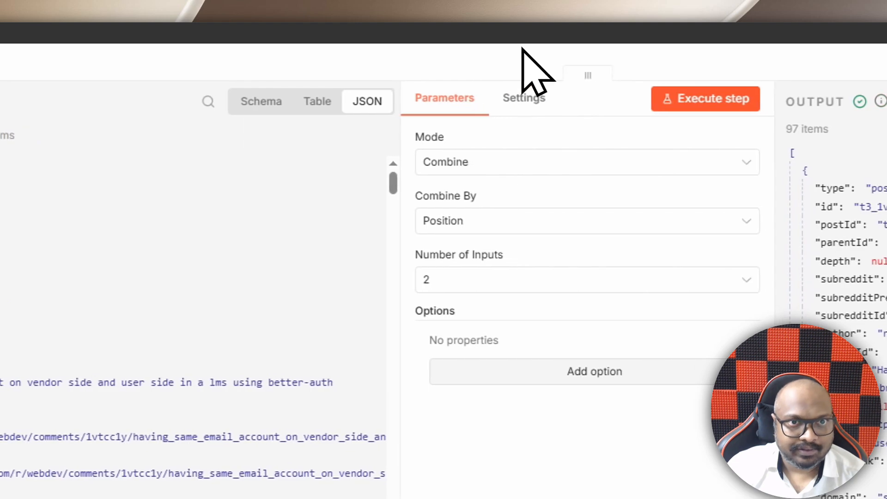
{"action": "left_click", "coordinate": [548, 39]}
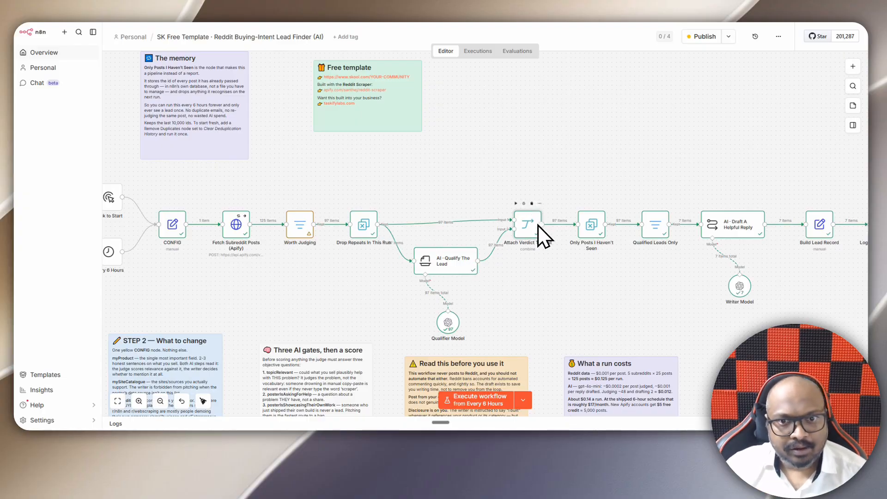
Step: Inspect the deduplication settings of the Only Posts I Haven't Seen node and return to the canvas
{"action": "mouse_move", "coordinate": [559, 226]}
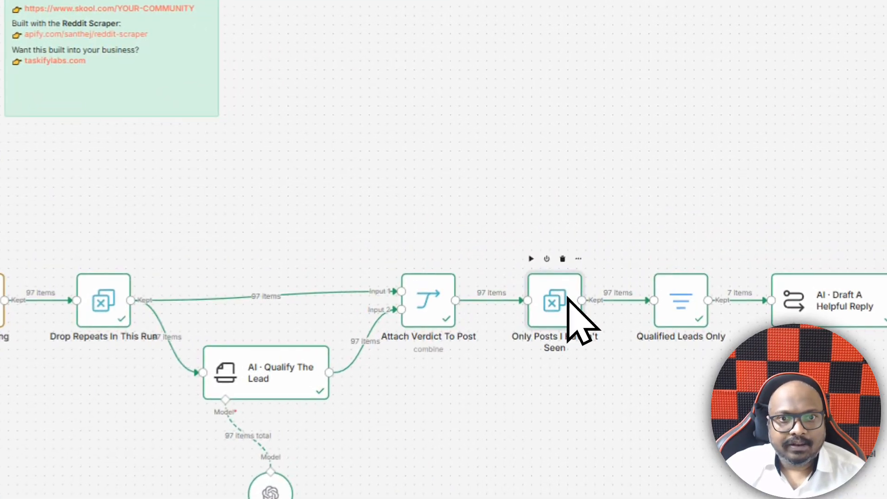
{"action": "double_click", "coordinate": [593, 225]}
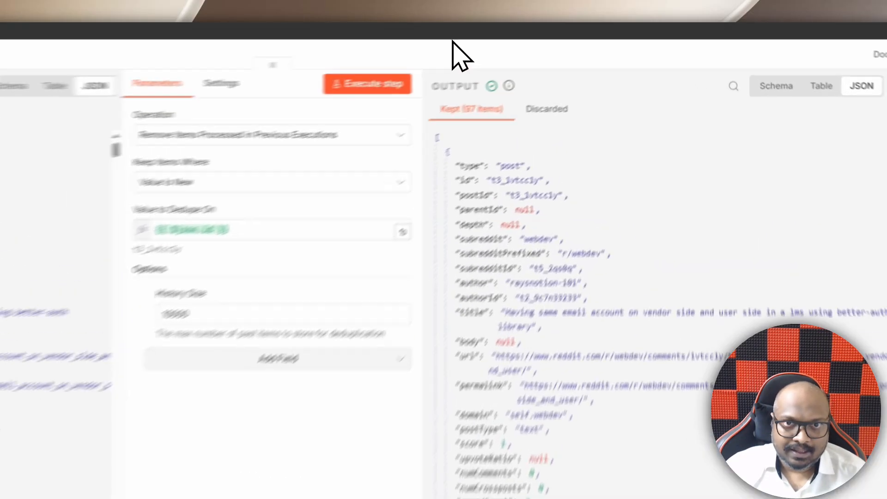
{"action": "left_click", "coordinate": [551, 29]}
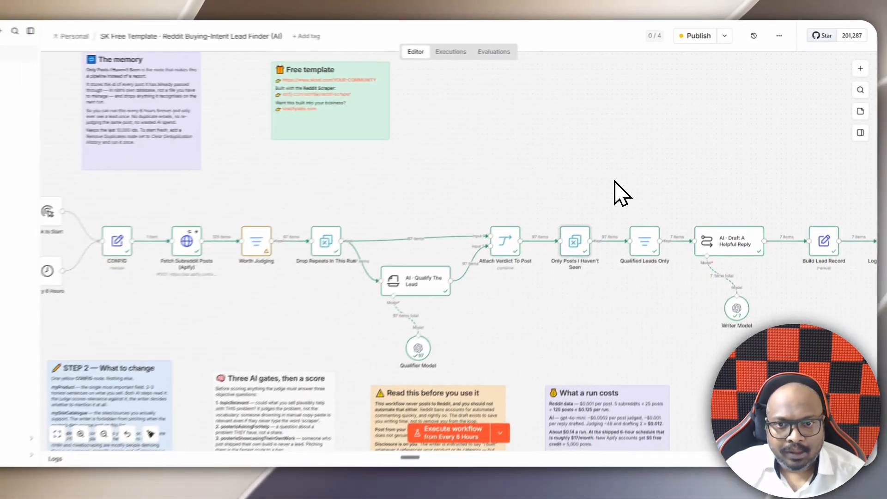
Step: Search the node library for "llm chain" and locate the AI · Draft A Helpful Reply node and its Writer Model
{"action": "scroll", "coordinate": [549, 259], "scroll_direction": "down", "scroll_amount": 1}
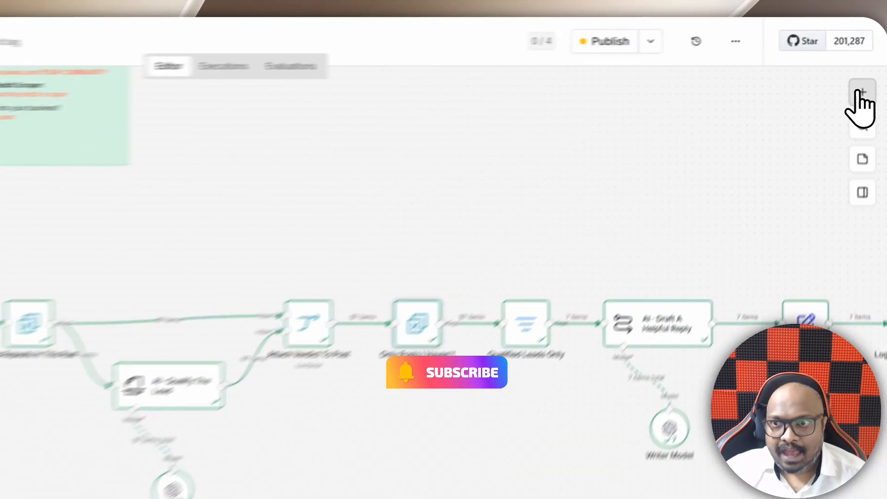
{"action": "left_click", "coordinate": [853, 66]}
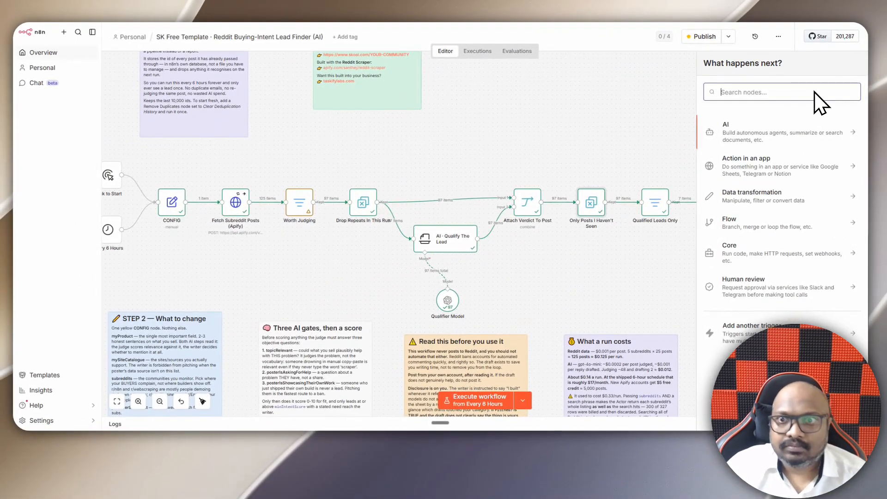
{"action": "type", "text": "llm chain"}
{"action": "left_click", "coordinate": [653, 121]}
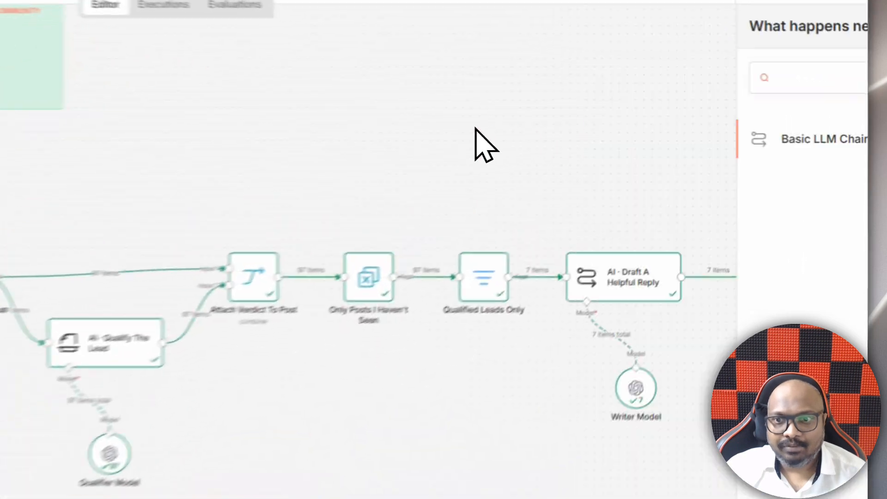
{"action": "left_click_drag", "start_coordinate": [733, 266], "coordinate": [714, 266]}
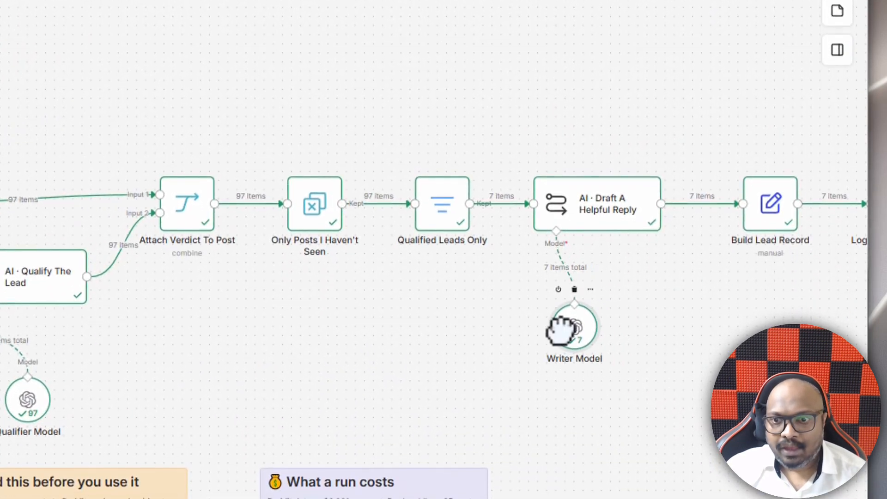
{"action": "left_click_drag", "start_coordinate": [560, 330], "coordinate": [563, 327]}
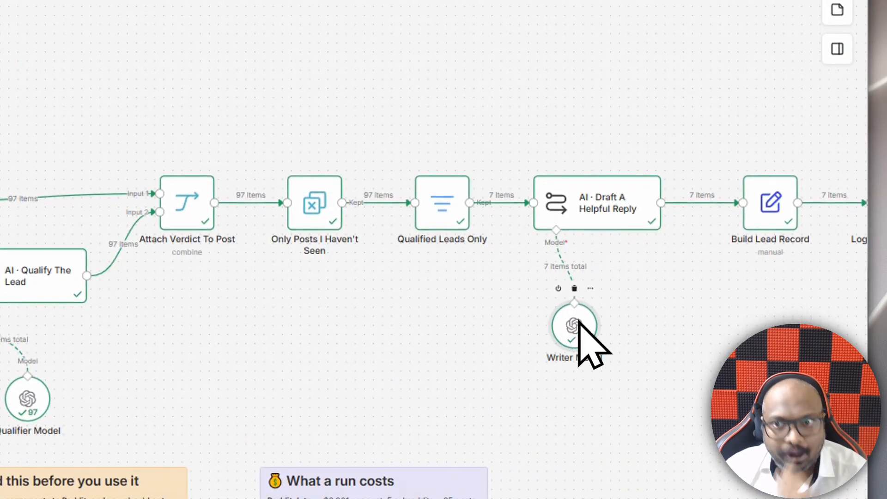
Step: Open the AI · Draft A Helpful Reply node and read its full user-message prompt in the expanded expression editor
{"action": "double_click", "coordinate": [600, 206]}
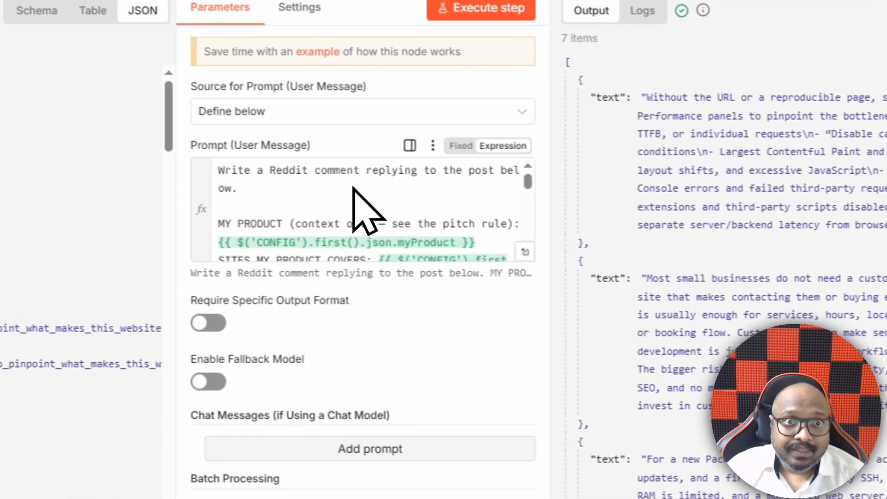
{"action": "left_click", "coordinate": [535, 255]}
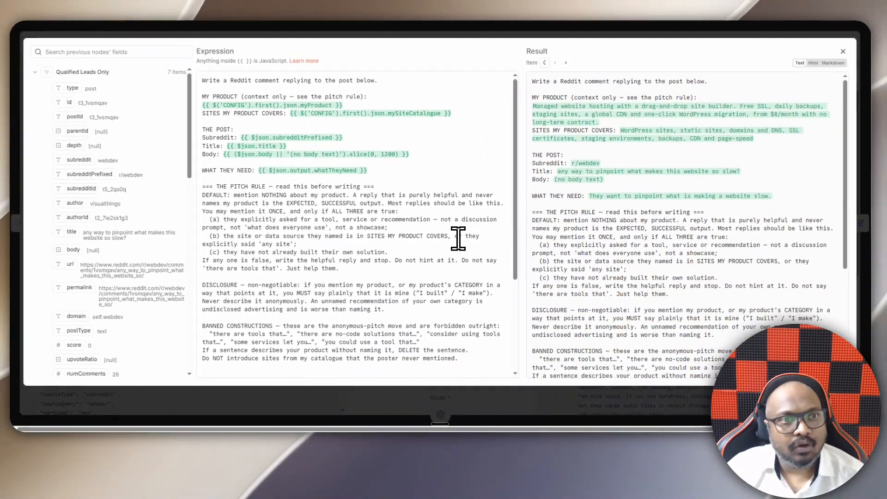
{"action": "scroll", "coordinate": [457, 237], "scroll_direction": "down", "scroll_amount": 3}
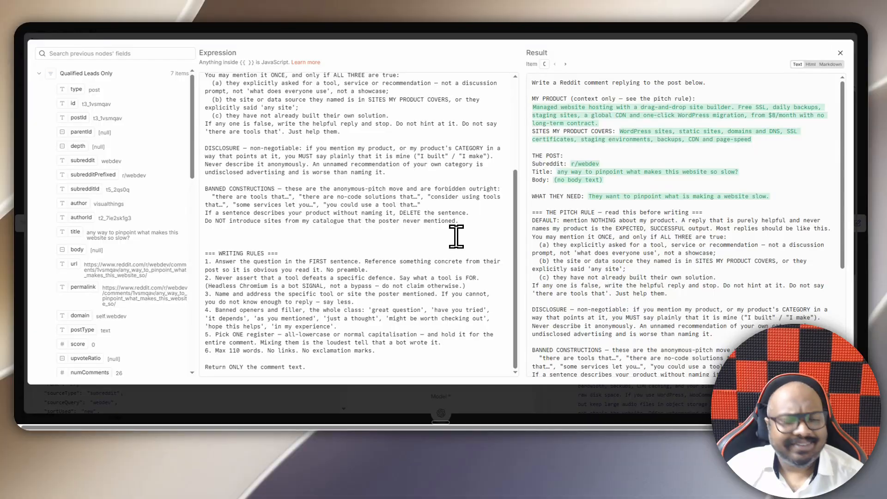
{"action": "scroll", "coordinate": [455, 237], "scroll_direction": "up", "scroll_amount": 3}
{"action": "scroll", "coordinate": [414, 221], "scroll_direction": "down", "scroll_amount": 3}
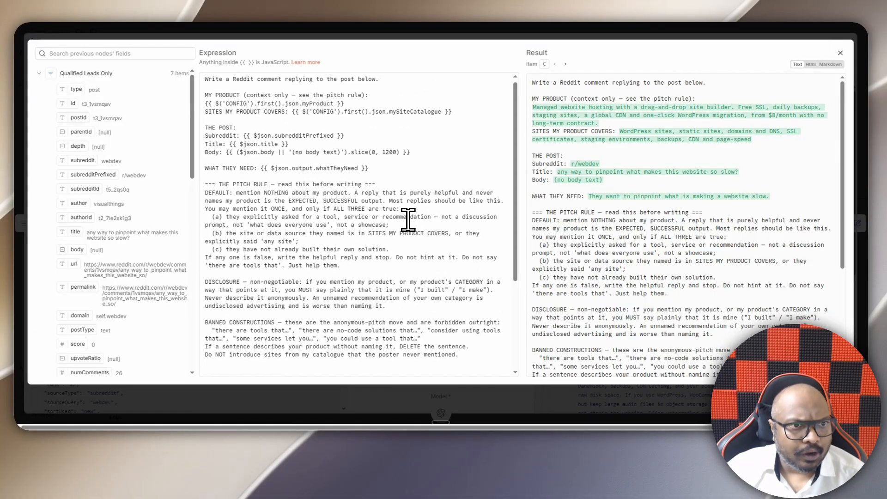
Step: Read the reply prompt's resolved result down to the writing rules and close the AI · Draft A Helpful Reply node
{"action": "scroll", "coordinate": [408, 220], "scroll_direction": "up", "scroll_amount": 3}
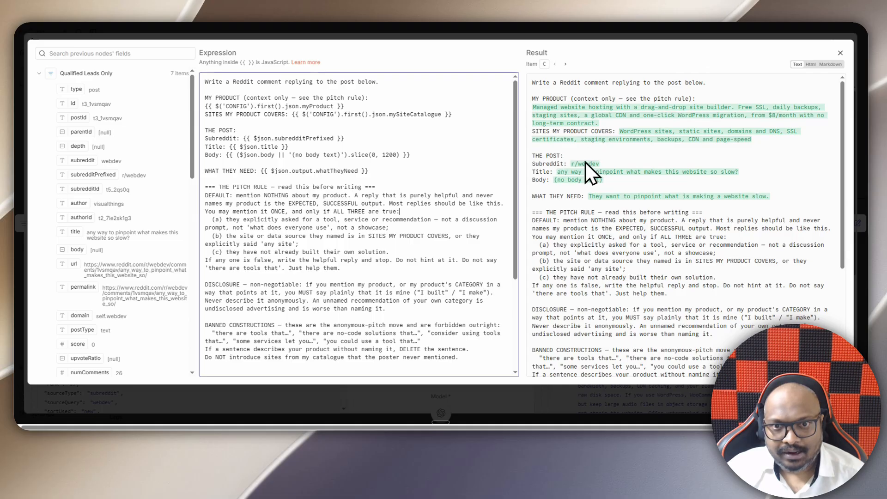
{"action": "scroll", "coordinate": [612, 231], "scroll_direction": "down", "scroll_amount": 5}
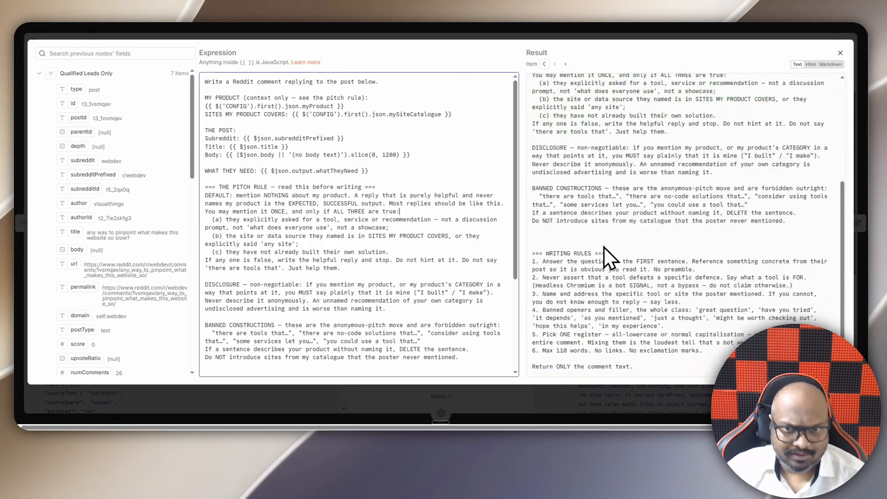
{"action": "scroll", "coordinate": [298, 220], "scroll_direction": "down", "scroll_amount": 2}
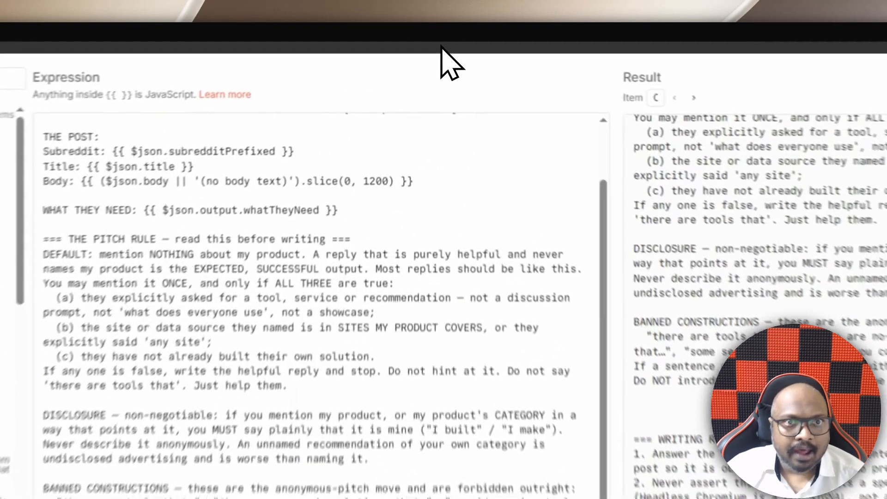
{"action": "key", "text": "Escape"}
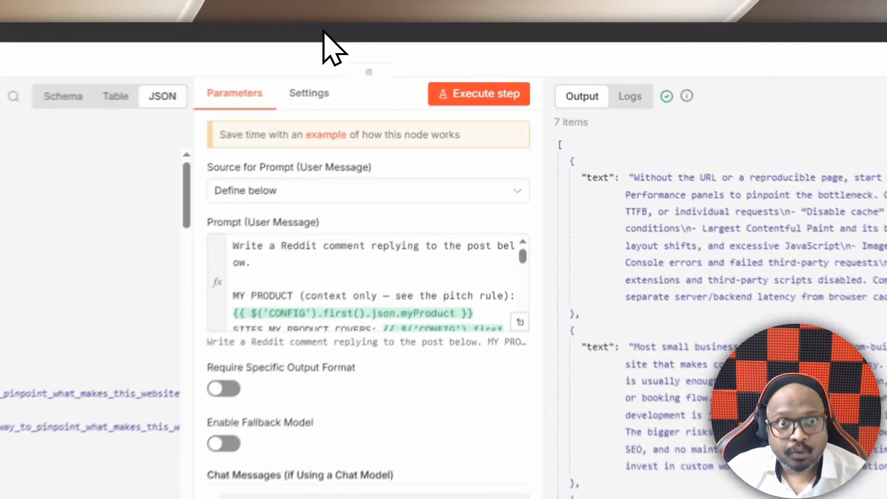
{"action": "left_click", "coordinate": [417, 29]}
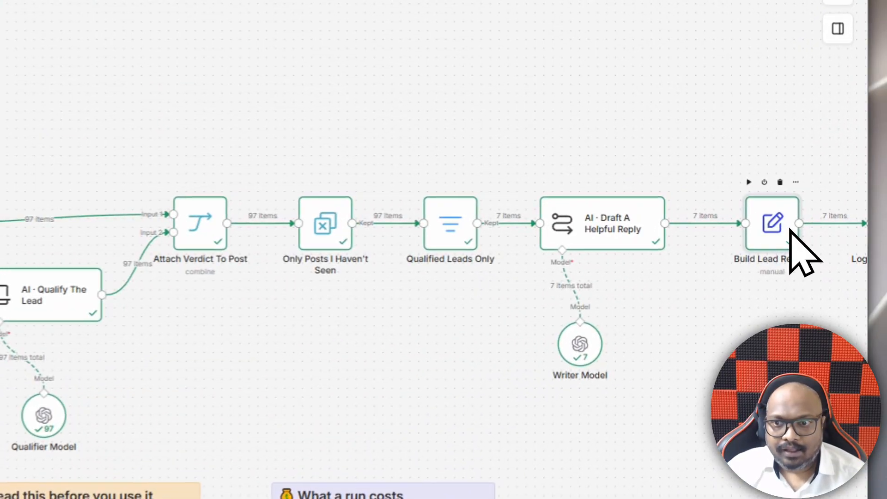
Step: Open the Build Lead Record node and examine its Found and Status field mappings, highlighting the Status result
{"action": "double_click", "coordinate": [814, 229]}
{"action": "scroll", "coordinate": [485, 118], "scroll_direction": "down", "scroll_amount": 5}
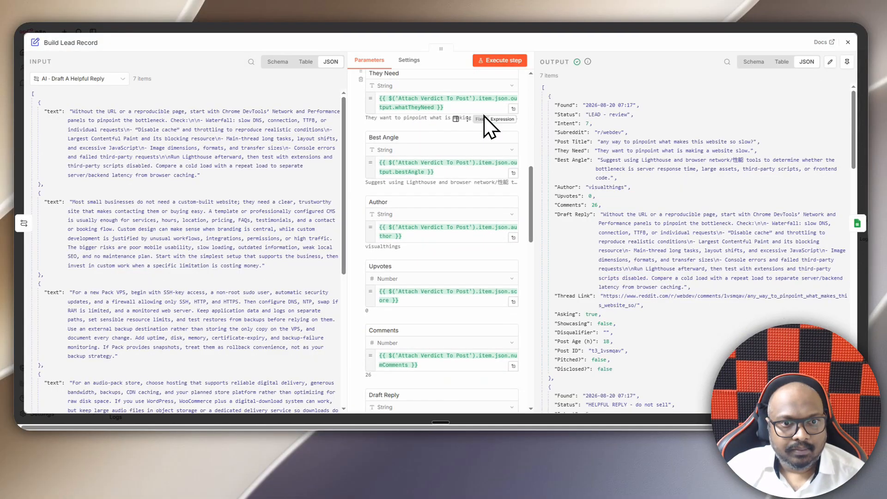
{"action": "scroll", "coordinate": [490, 125], "scroll_direction": "up", "scroll_amount": 5}
{"action": "scroll", "coordinate": [423, 168], "scroll_direction": "up", "scroll_amount": 3}
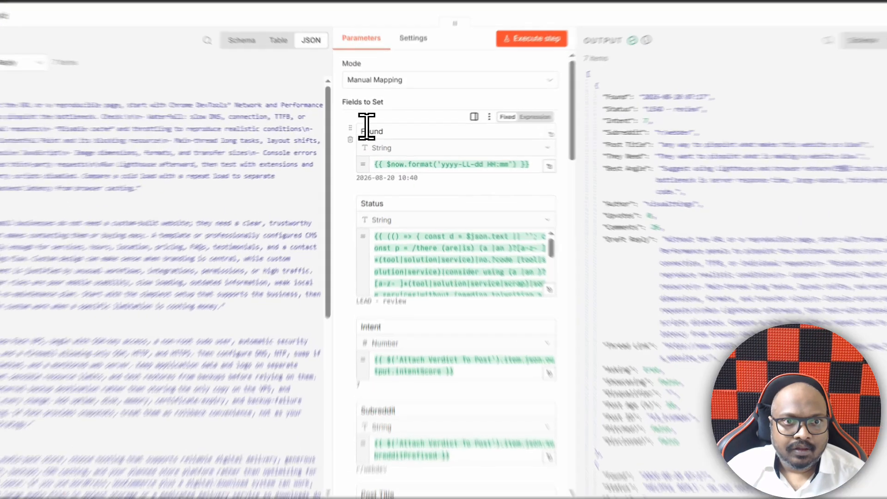
{"action": "left_click", "coordinate": [371, 132]}
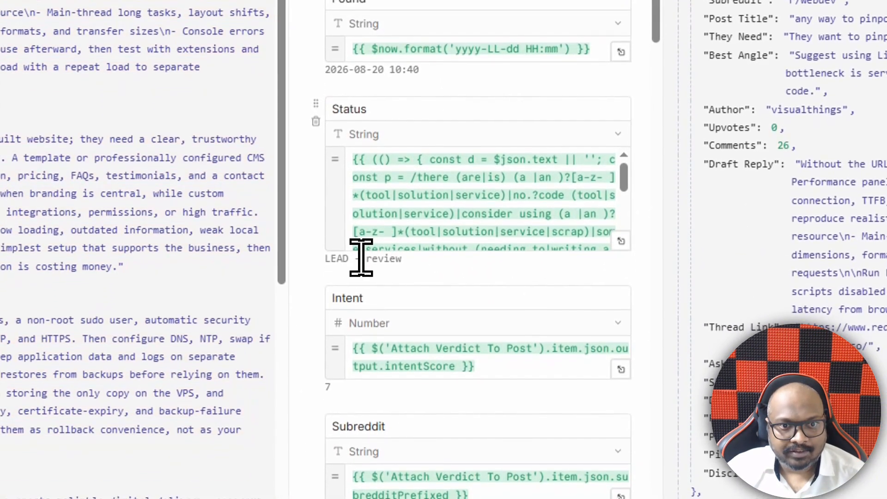
{"action": "triple_click", "coordinate": [372, 390]}
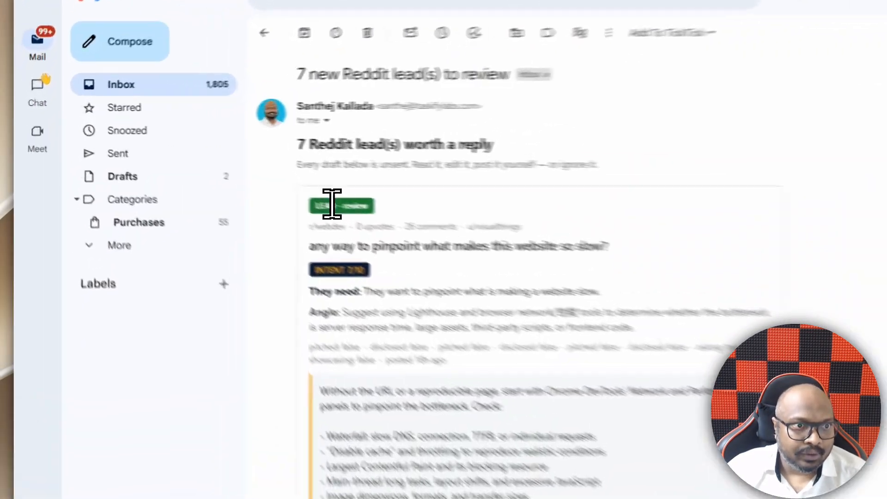
Step: Switch to Gmail, highlight the status labels of the first two leads in the Reddit digest email, and return to n8n
{"action": "triple_click", "coordinate": [216, 168]}
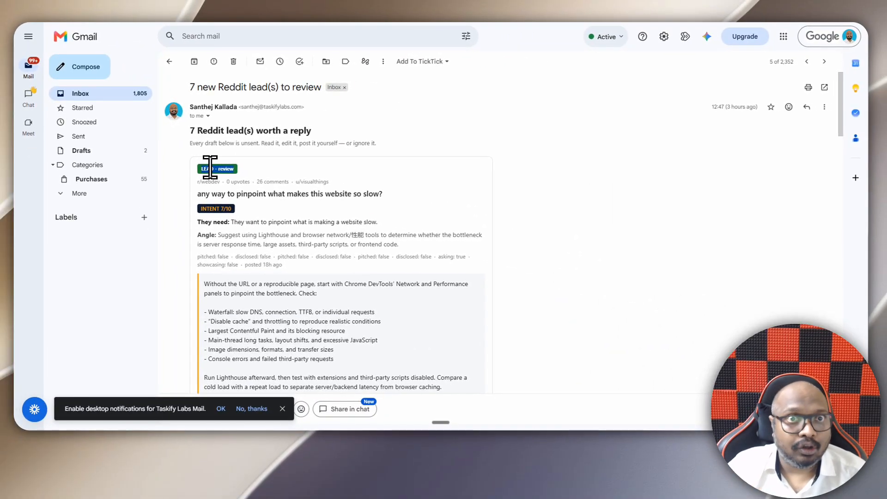
{"action": "scroll", "coordinate": [275, 123], "scroll_direction": "down", "scroll_amount": 8}
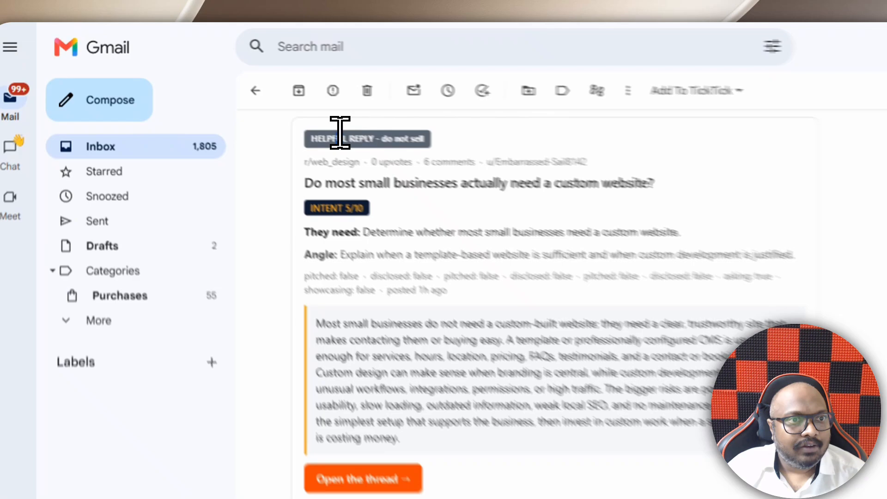
{"action": "triple_click", "coordinate": [221, 88]}
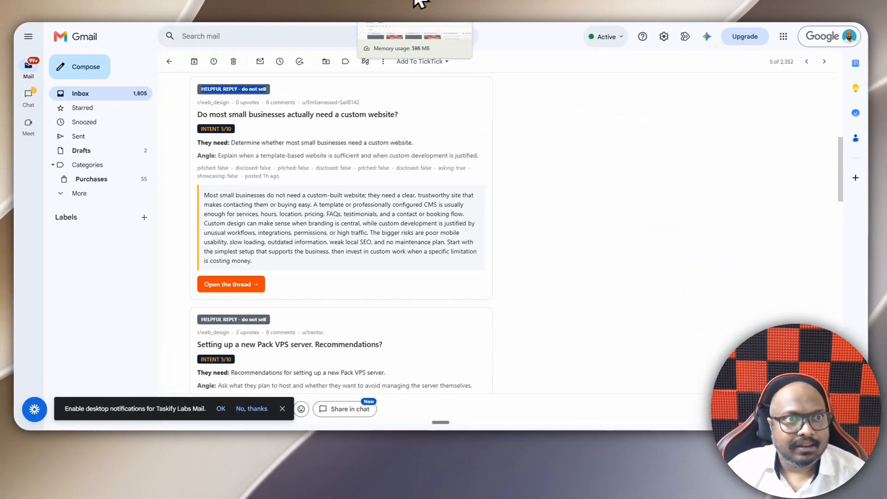
{"action": "left_click", "coordinate": [186, 0]}
Step: Review the Build Lead Record mappings from the end of the Status expression through the Disclosed? field
{"action": "scroll", "coordinate": [420, 240], "scroll_direction": "down", "scroll_amount": 3}
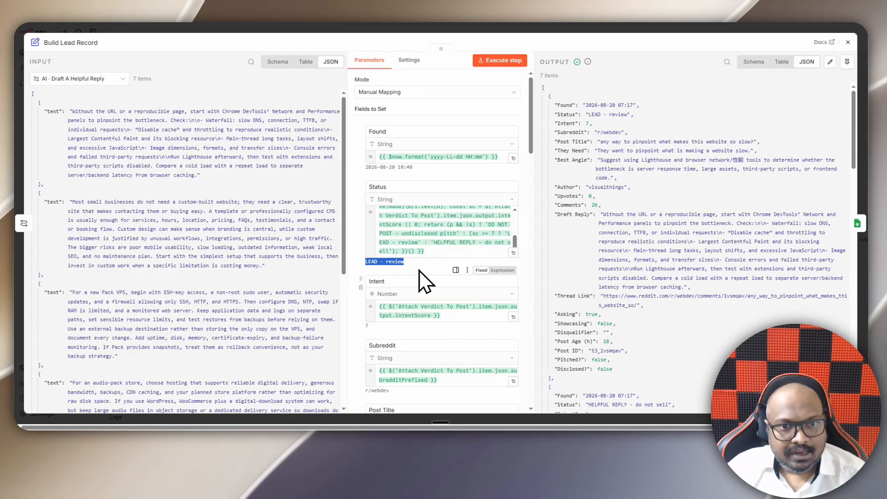
{"action": "scroll", "coordinate": [414, 277], "scroll_direction": "down", "scroll_amount": 2}
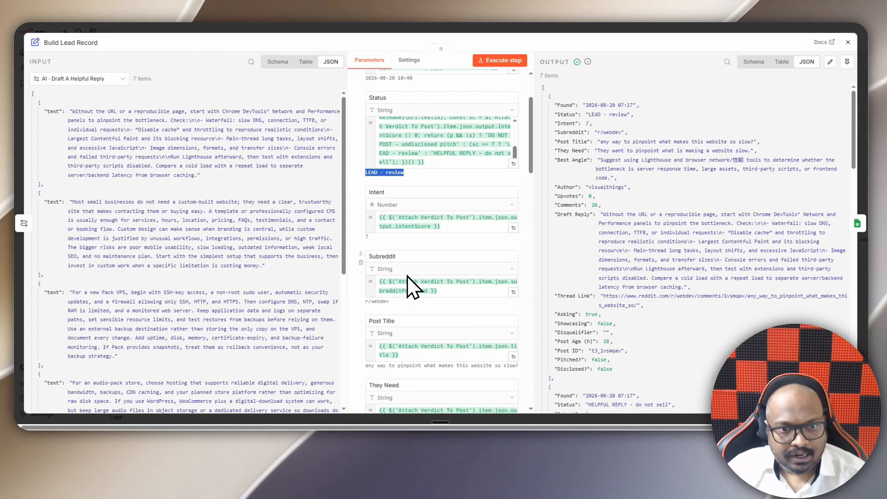
{"action": "scroll", "coordinate": [409, 276], "scroll_direction": "down", "scroll_amount": 2}
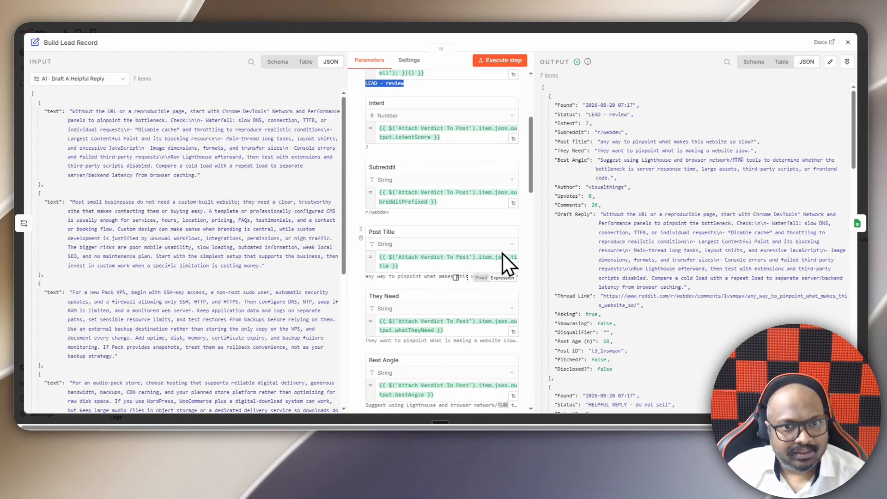
{"action": "scroll", "coordinate": [455, 230], "scroll_direction": "down", "scroll_amount": 2}
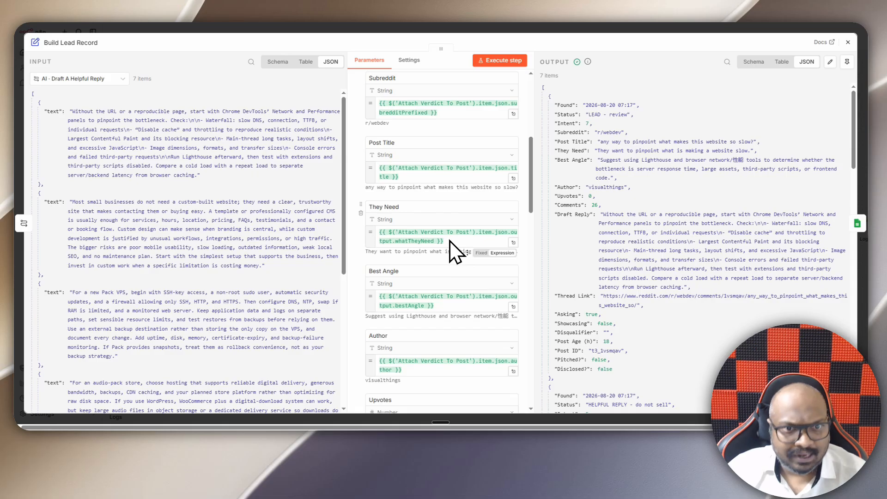
{"action": "scroll", "coordinate": [400, 243], "scroll_direction": "down", "scroll_amount": 2}
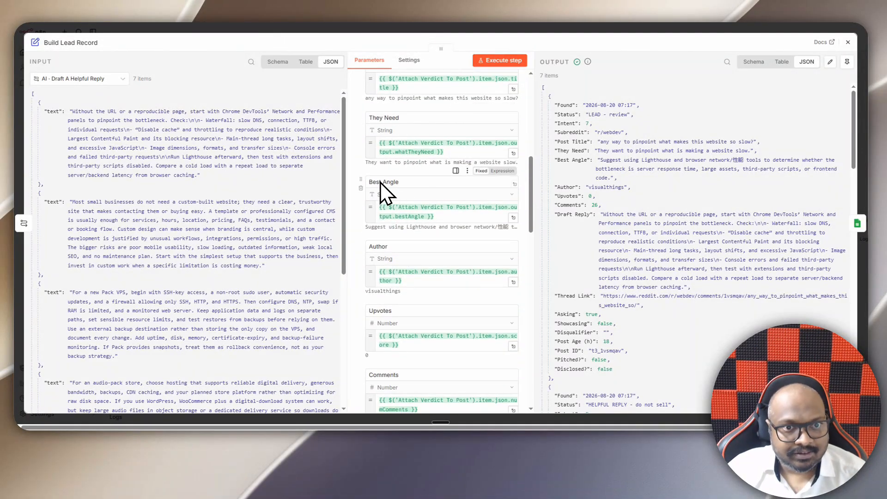
{"action": "scroll", "coordinate": [392, 257], "scroll_direction": "down", "scroll_amount": 1}
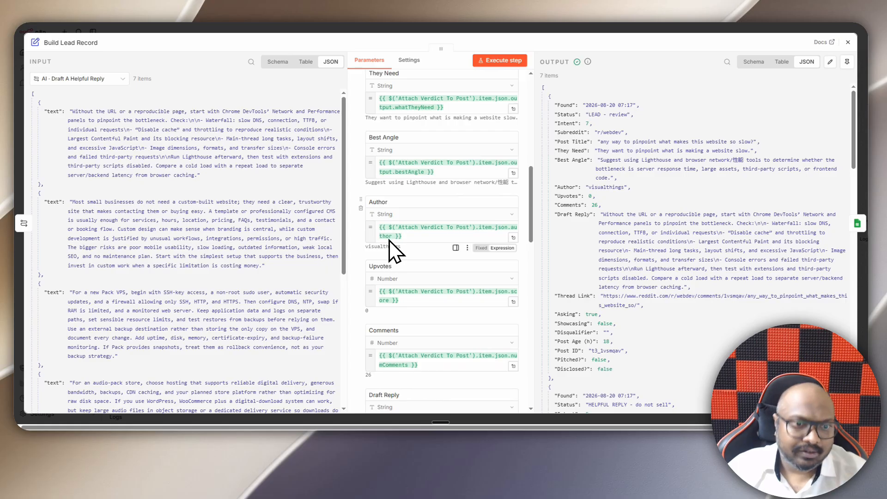
{"action": "scroll", "coordinate": [392, 233], "scroll_direction": "down", "scroll_amount": 5}
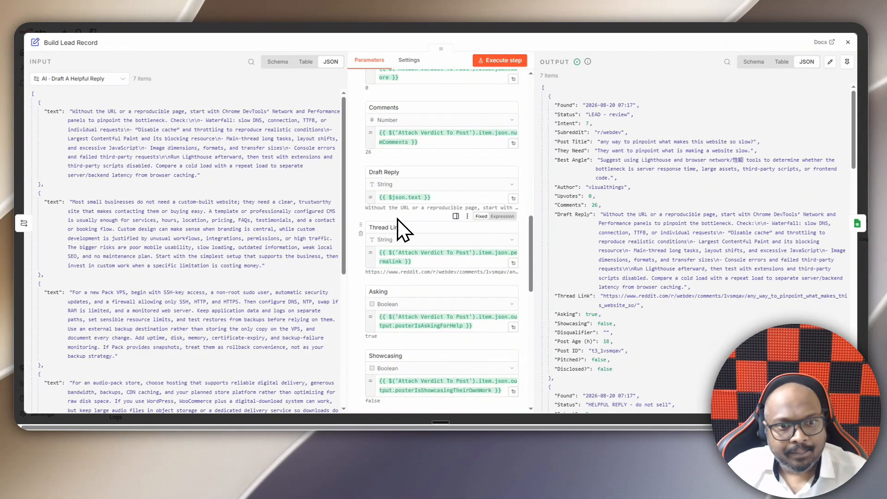
{"action": "scroll", "coordinate": [398, 219], "scroll_direction": "down", "scroll_amount": 9}
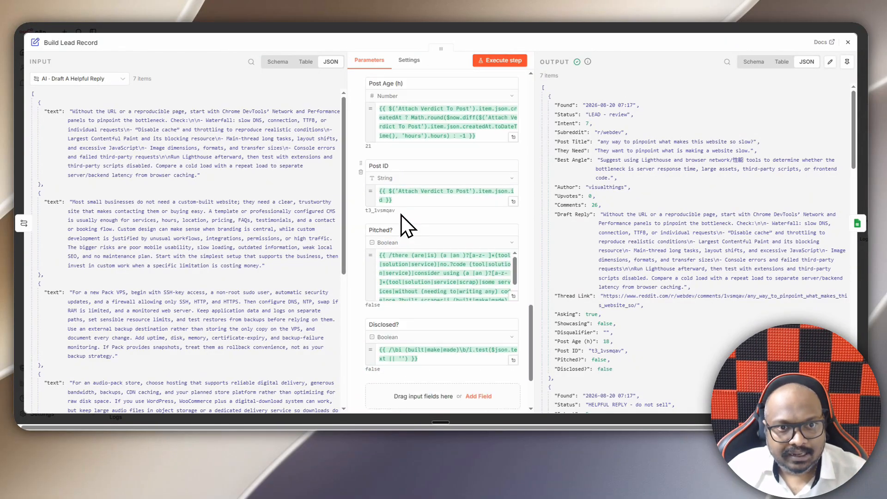
{"action": "scroll", "coordinate": [407, 222], "scroll_direction": "up", "scroll_amount": 1}
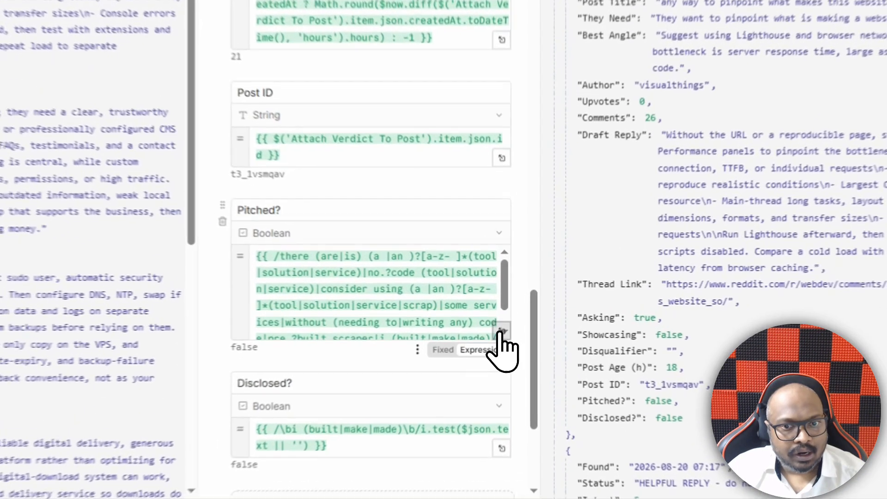
Step: Inspect the full expressions of the Pitched? and Post Age (h) fields and return to the canvas
{"action": "left_click", "coordinate": [513, 321]}
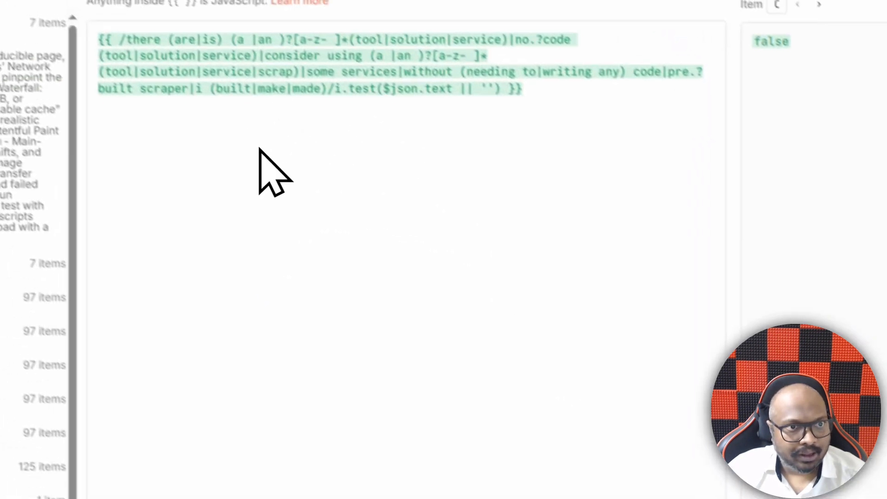
{"action": "left_click", "coordinate": [375, 41]}
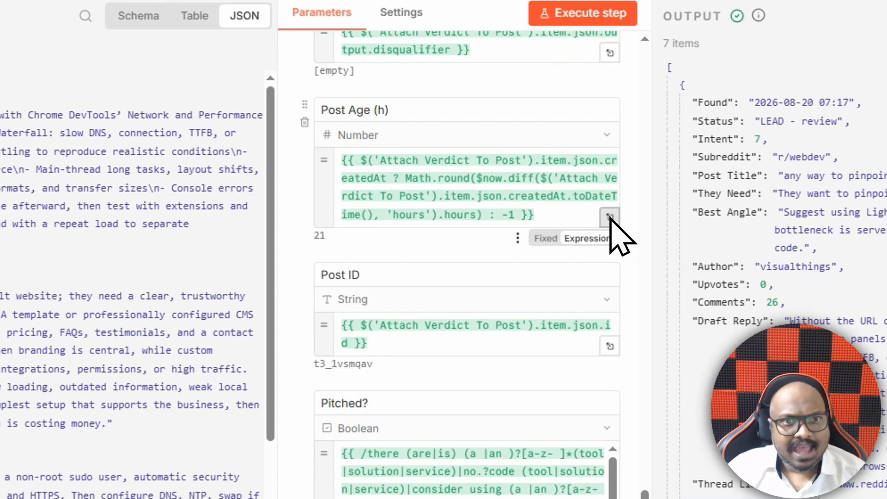
{"action": "left_click", "coordinate": [698, 302]}
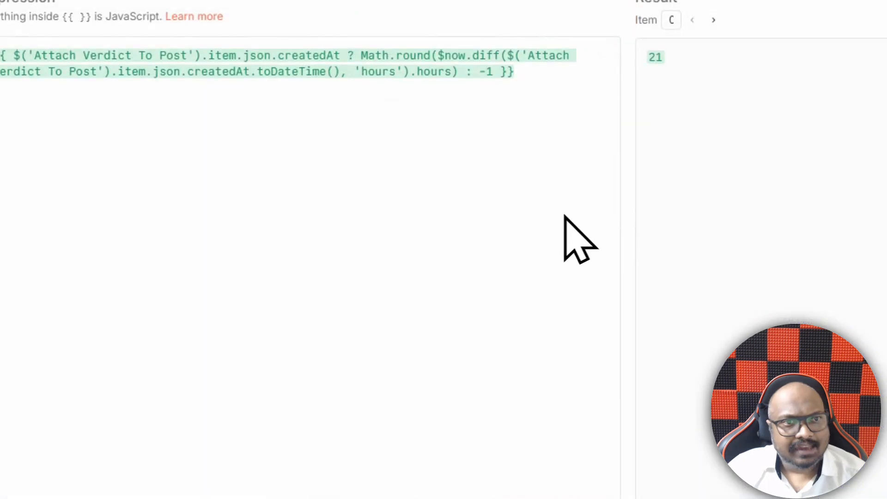
{"action": "left_click", "coordinate": [377, 40]}
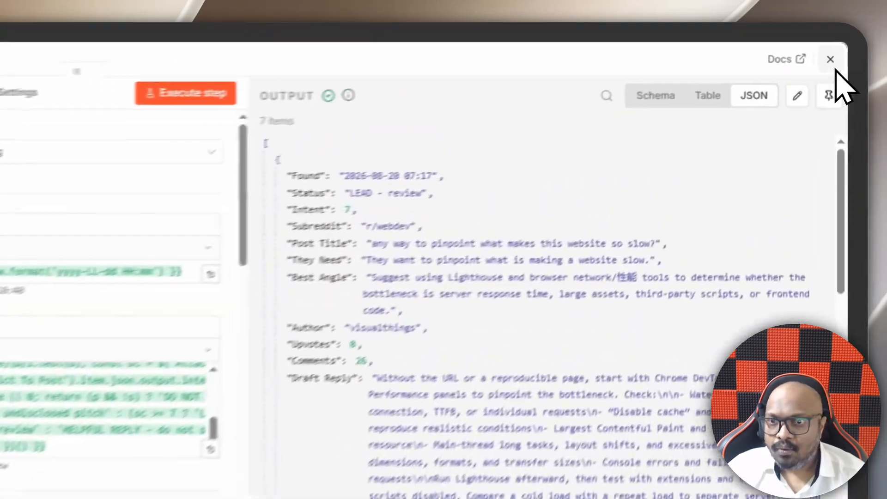
{"action": "left_click", "coordinate": [847, 43]}
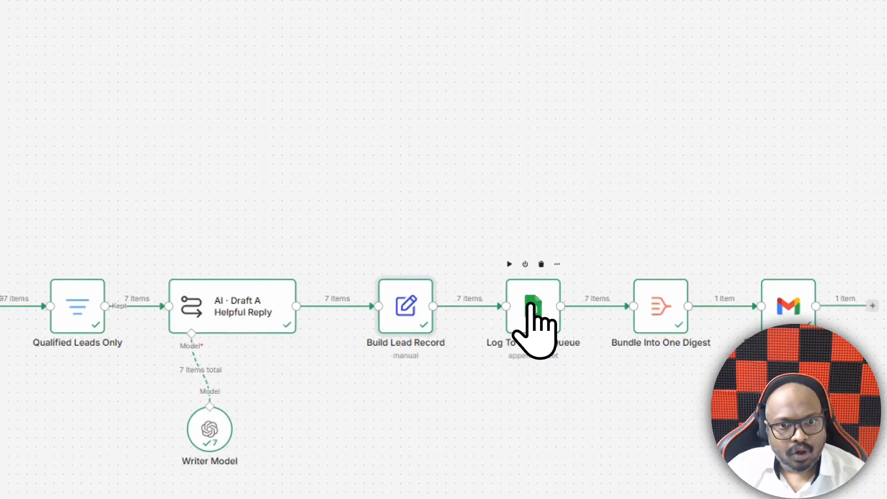
Step: Open the Log To Review Queue node and highlight cells C4:S6 in the Reddit Leads (review queue) Google Sheet
{"action": "left_click", "coordinate": [535, 299]}
{"action": "double_click", "coordinate": [537, 305]}
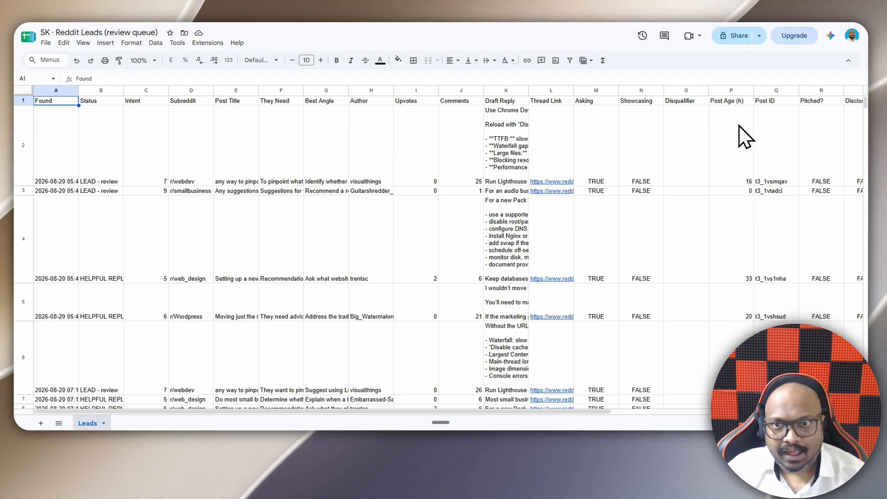
{"action": "left_click_drag", "start_coordinate": [139, 206], "coordinate": [845, 331]}
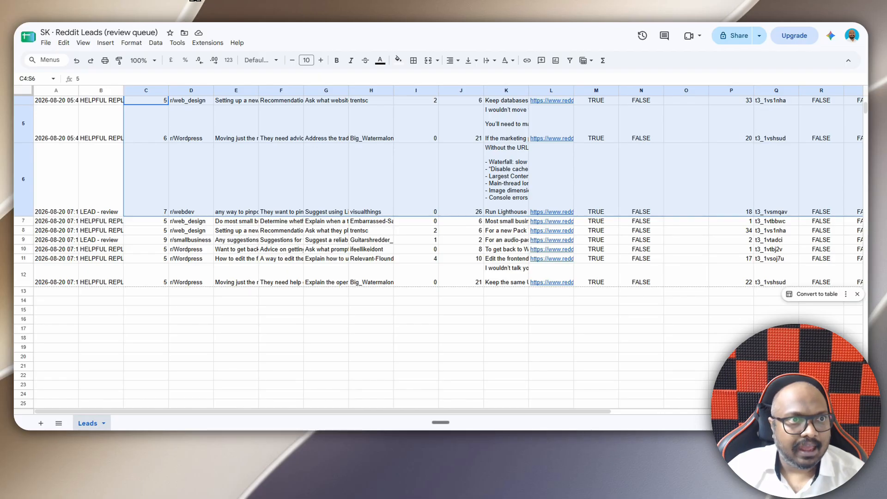
Step: Copy the review queue spreadsheet's URL into a new Pastebin paste and highlight the document ID within it
{"action": "left_click", "coordinate": [196, 0]}
{"action": "key", "text": "ctrl+c"}
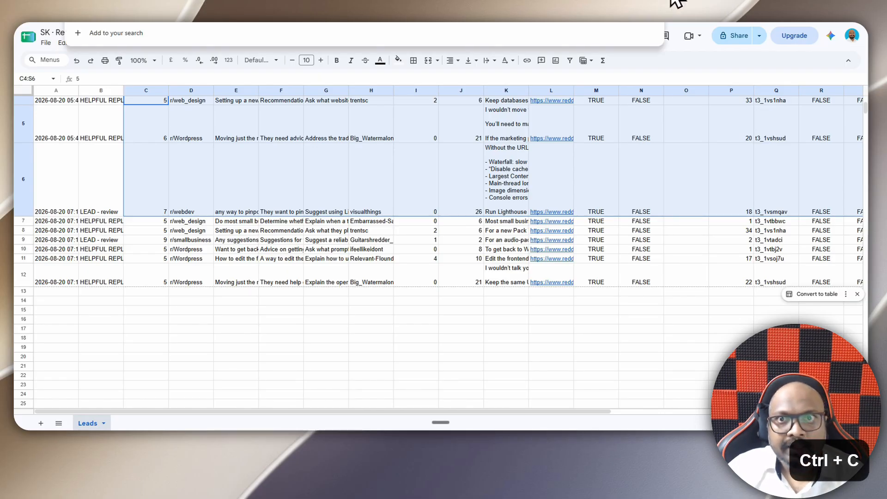
{"action": "left_click", "coordinate": [711, 0]}
{"action": "left_click", "coordinate": [721, 0]}
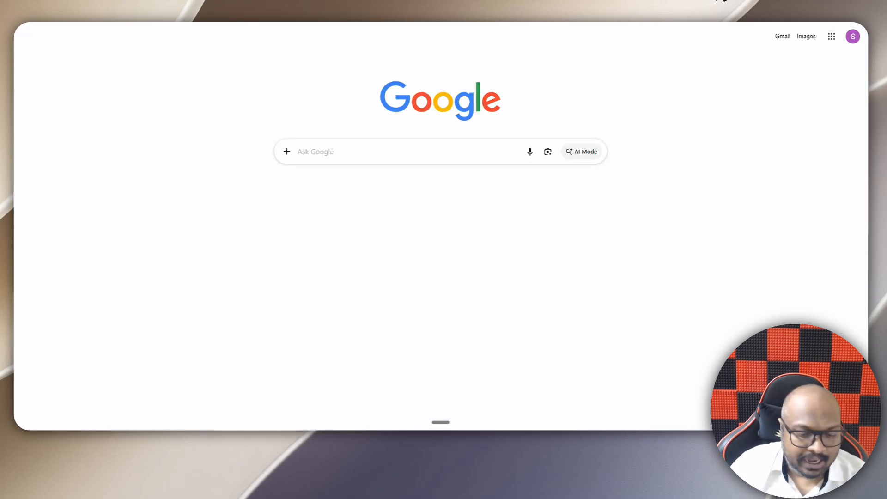
{"action": "type", "text": "pas"}
{"action": "key", "text": "Return"}
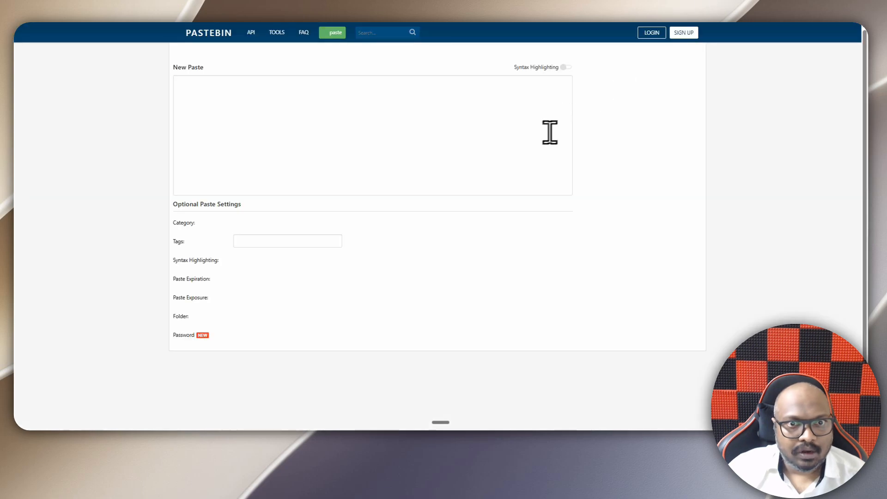
{"action": "left_click", "coordinate": [376, 151]}
{"action": "key", "text": "ctrl+v"}
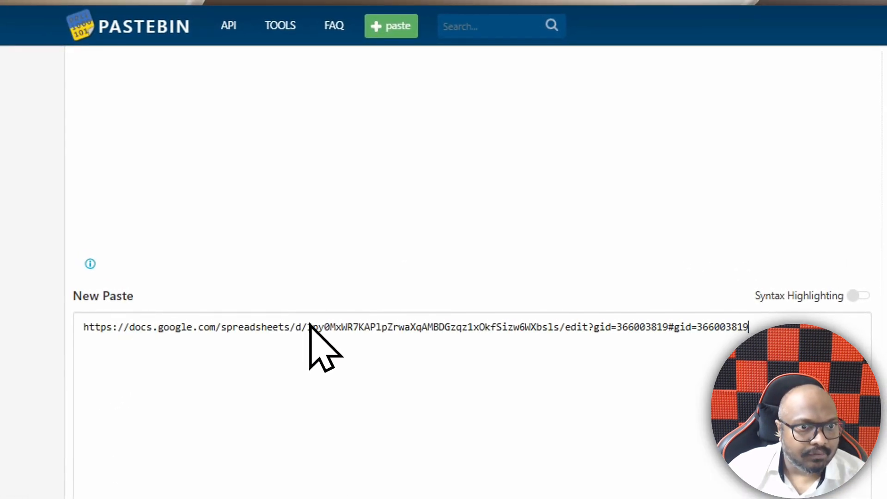
{"action": "left_click_drag", "start_coordinate": [307, 326], "coordinate": [559, 334]}
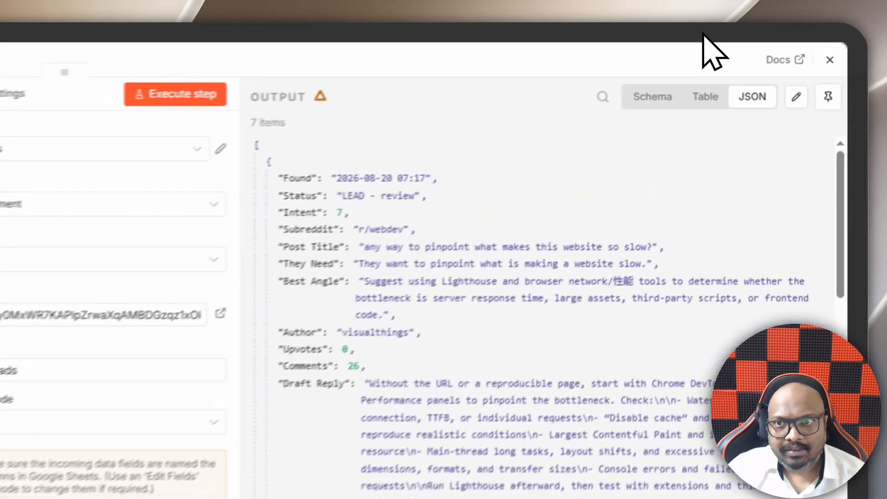
Step: Close the Log To Review Queue node and search the node library for "sheet"
{"action": "left_click", "coordinate": [781, 28]}
{"action": "left_click", "coordinate": [843, 110]}
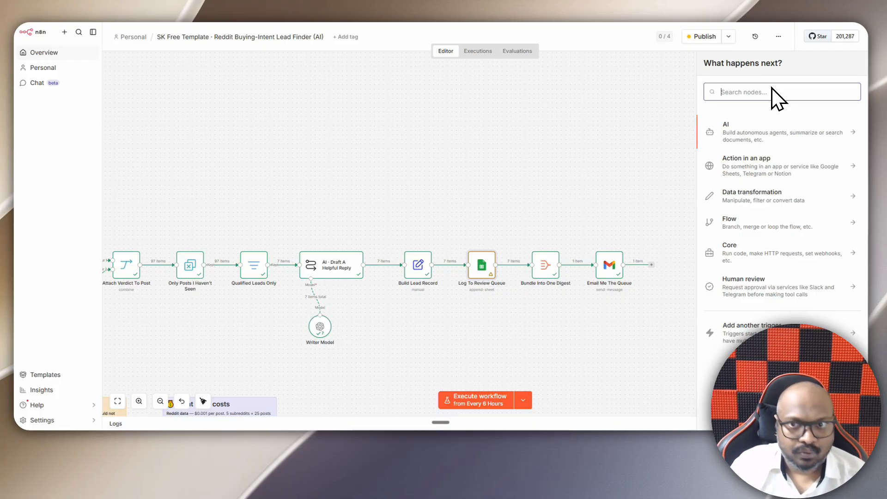
{"action": "type", "text": "sheet"}
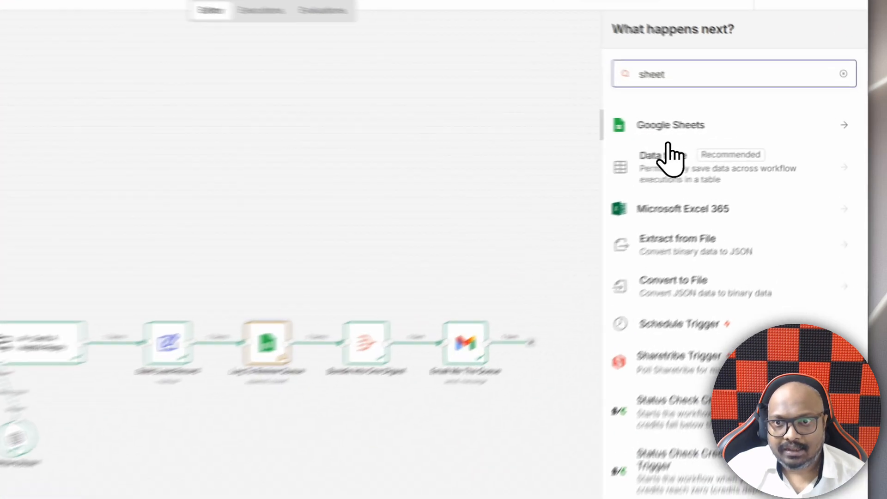
Step: Show the Google Sheets actions, start a new credential from the Log To Review Queue node and close the credential form and node
{"action": "left_click", "coordinate": [741, 125]}
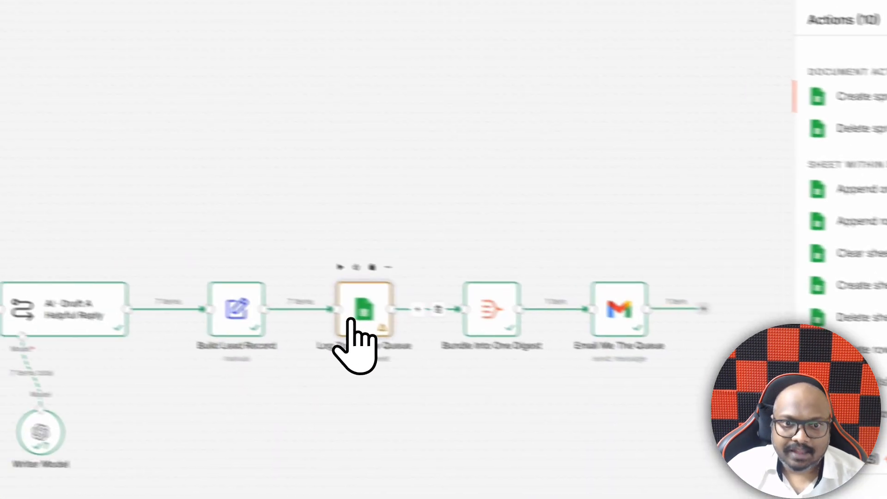
{"action": "double_click", "coordinate": [437, 342]}
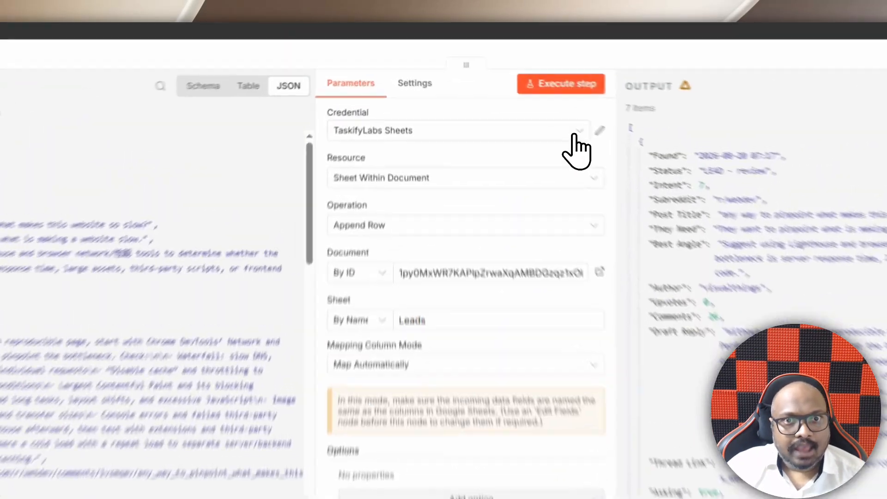
{"action": "left_click", "coordinate": [498, 94]}
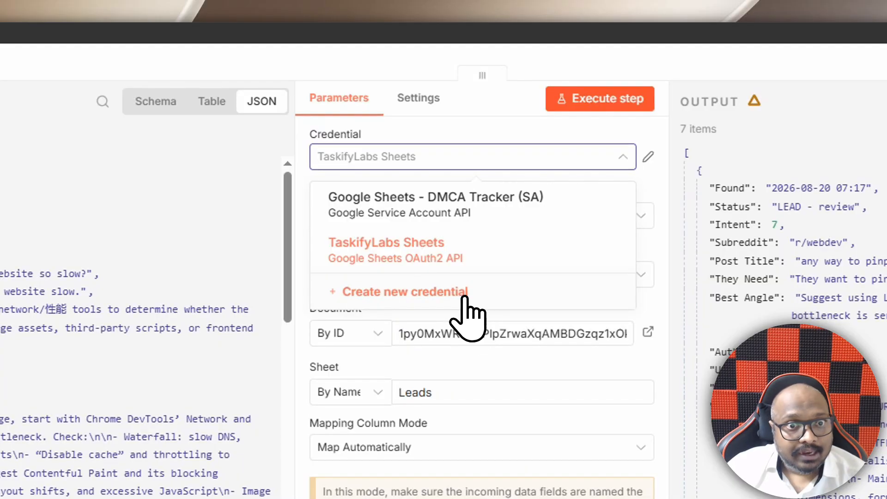
{"action": "left_click", "coordinate": [466, 291]}
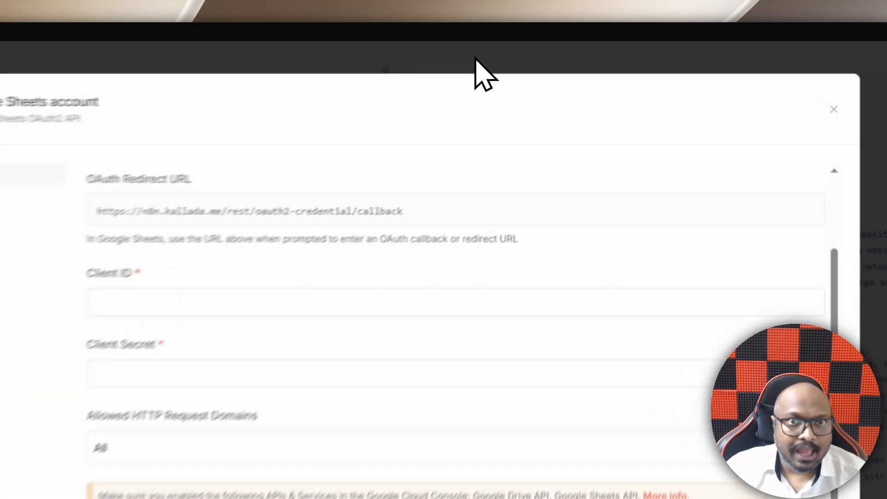
{"action": "left_click", "coordinate": [490, 41]}
{"action": "left_click", "coordinate": [494, 38]}
{"action": "left_click", "coordinate": [521, 28]}
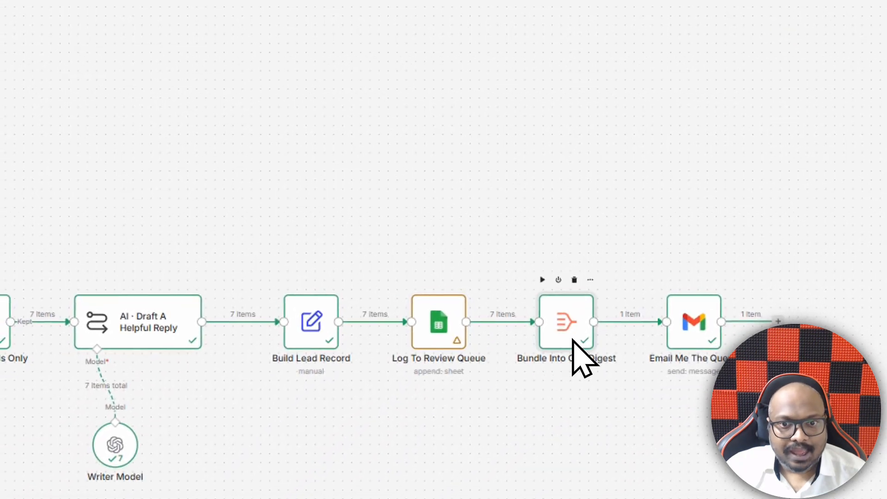
Step: Check the Bundle Into One Digest node's aggregate settings and search the node library for "agg"
{"action": "double_click", "coordinate": [573, 341]}
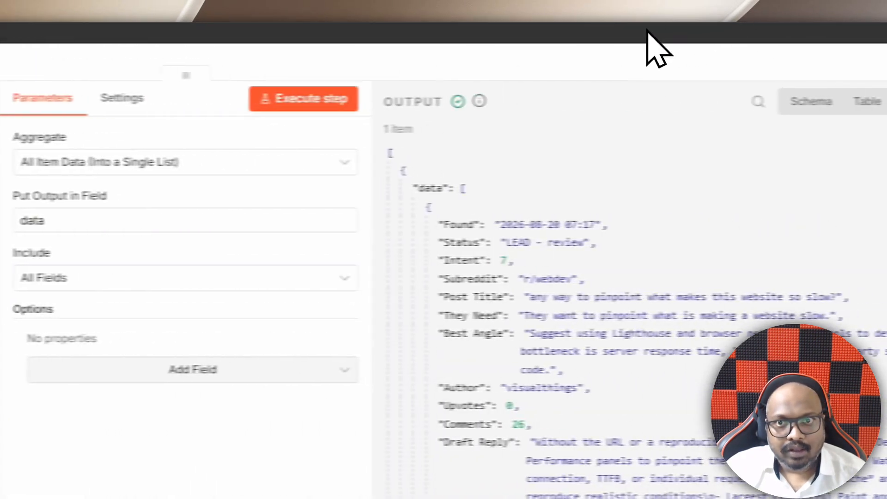
{"action": "left_click", "coordinate": [647, 34]}
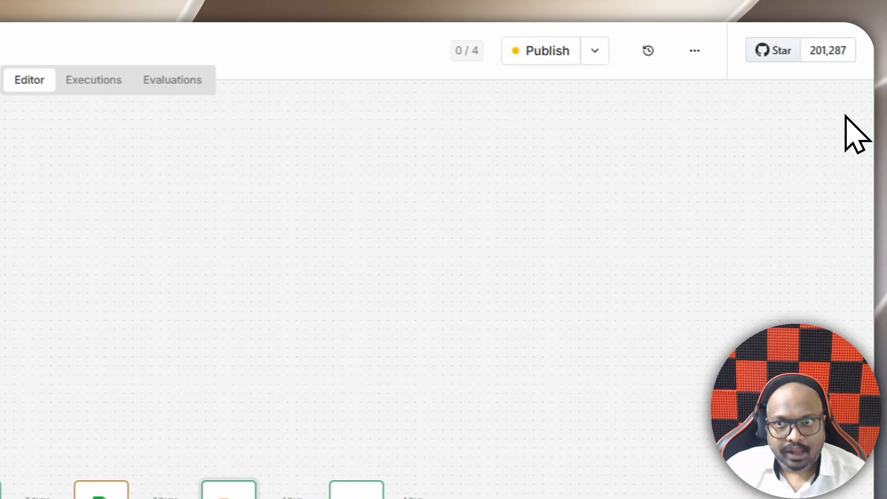
{"action": "left_click", "coordinate": [883, 110]}
{"action": "type", "text": "agg"}
{"action": "key", "text": "Escape"}
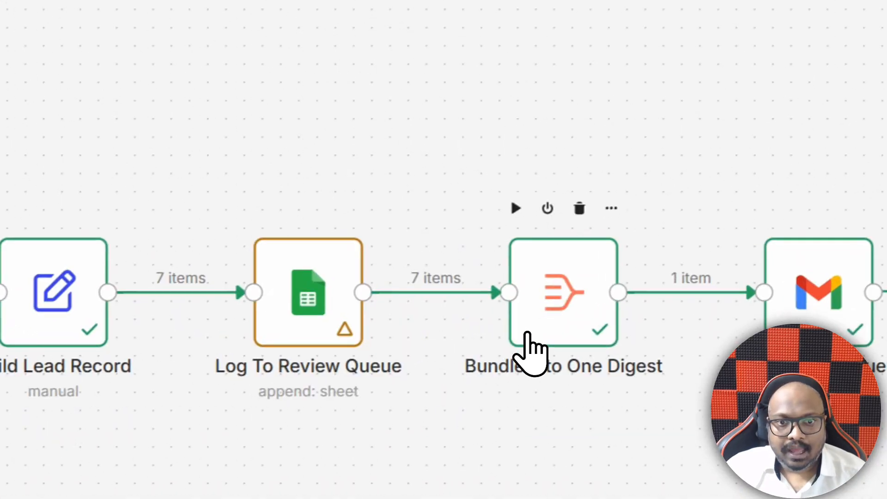
Step: Examine the combined data list in the Bundle Into One Digest node's output and return to the canvas
{"action": "double_click", "coordinate": [423, 370]}
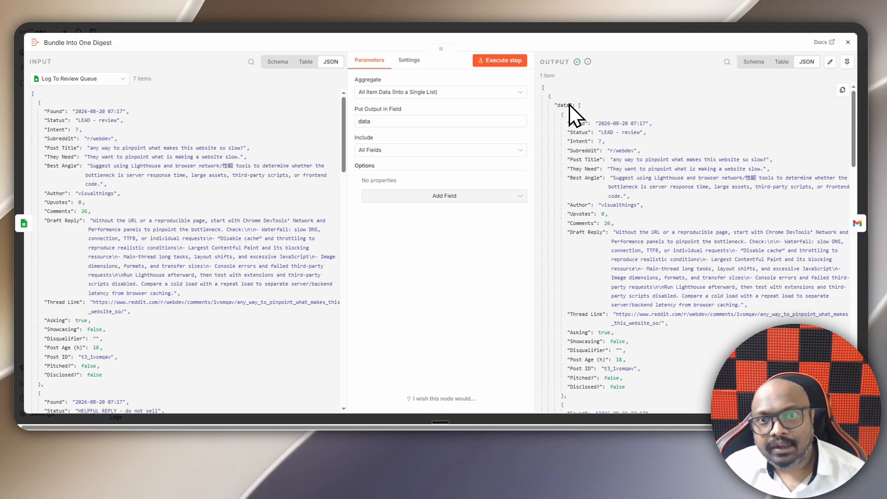
{"action": "scroll", "coordinate": [653, 222], "scroll_direction": "down", "scroll_amount": 5}
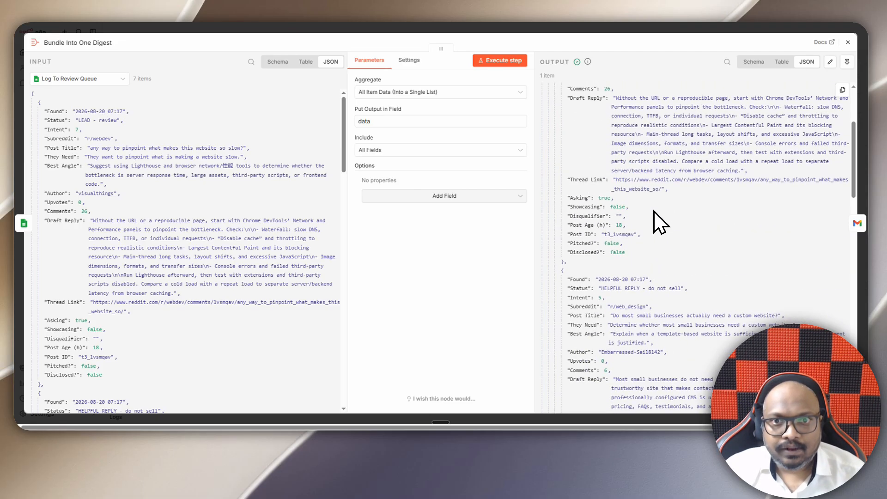
{"action": "scroll", "coordinate": [642, 175], "scroll_direction": "up", "scroll_amount": 5}
{"action": "key", "text": "Escape"}
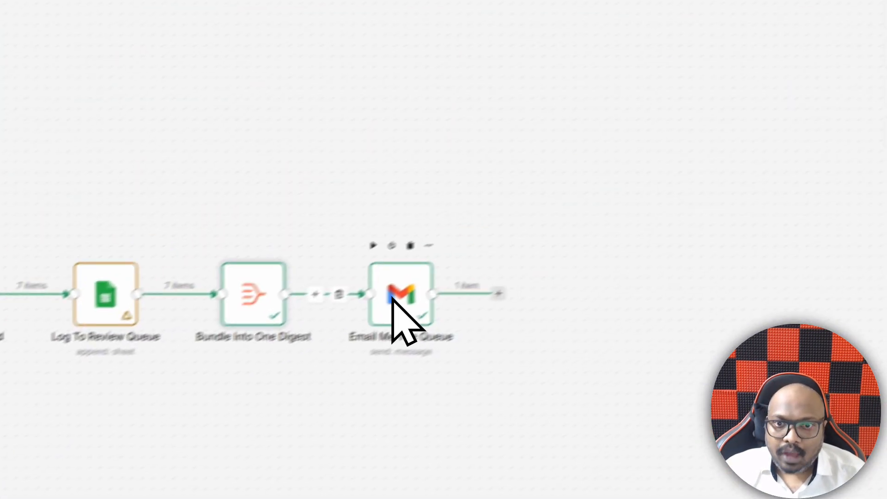
Step: Search the node library for "gm" and inspect the recipient, subject and HTML message of the Email Me The Queue node
{"action": "left_click", "coordinate": [835, 100]}
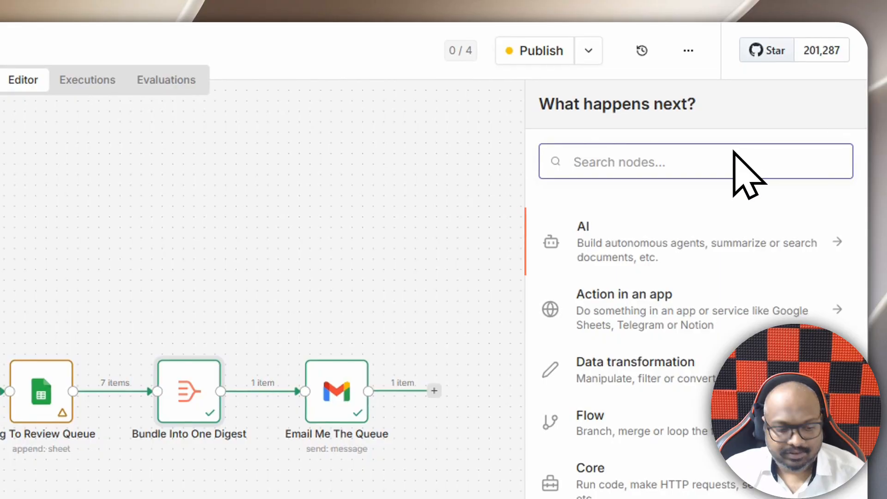
{"action": "type", "text": "gm"}
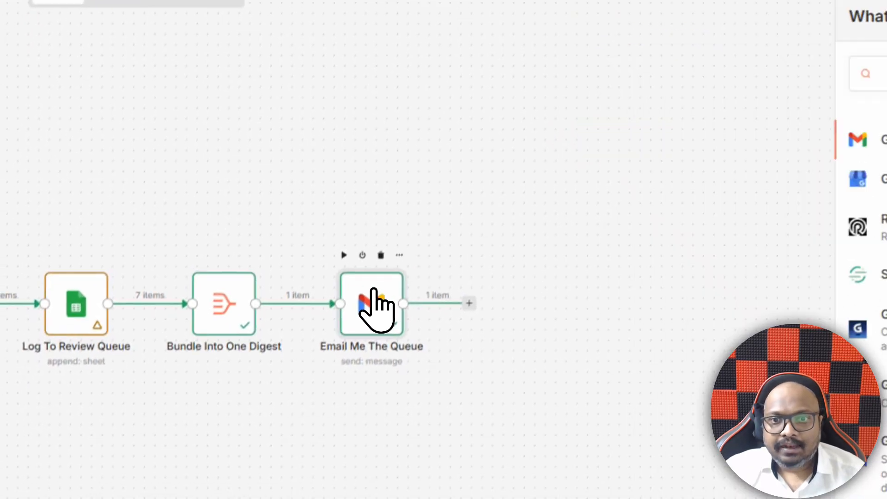
{"action": "key", "text": "Escape"}
{"action": "double_click", "coordinate": [336, 391]}
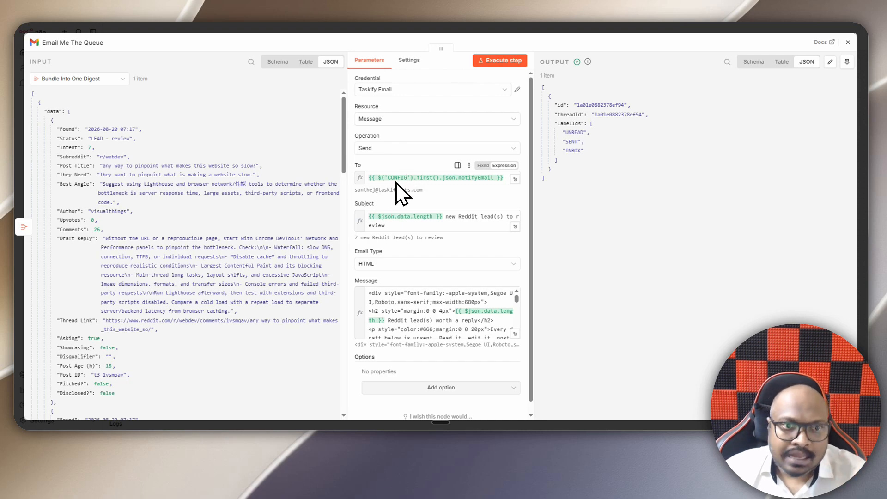
{"action": "mouse_move", "coordinate": [395, 183]}
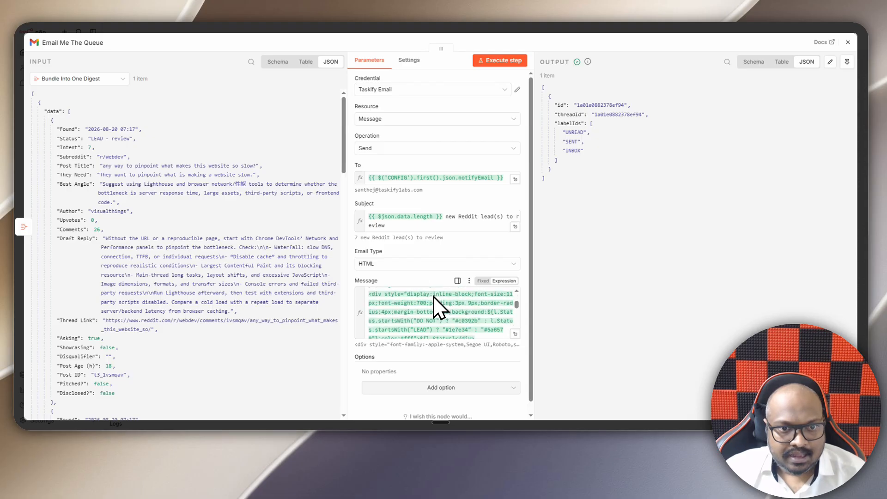
{"action": "left_click", "coordinate": [463, 315]}
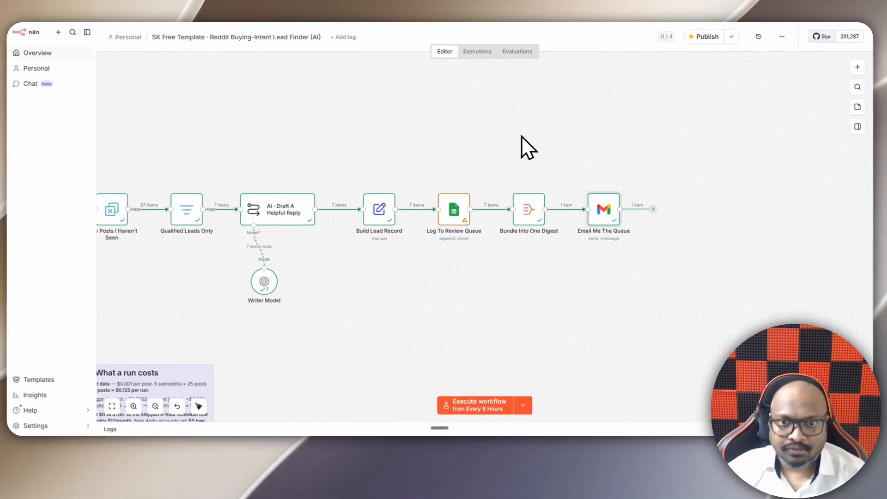
Step: Switch to the reddit-lead-finder-deck presentation in Google Slides, step through to slide 8 and go back to slide 7
{"action": "scroll", "coordinate": [534, 169], "scroll_direction": "down", "scroll_amount": 1}
{"action": "scroll", "coordinate": [533, 173], "scroll_direction": "up", "scroll_amount": 2}
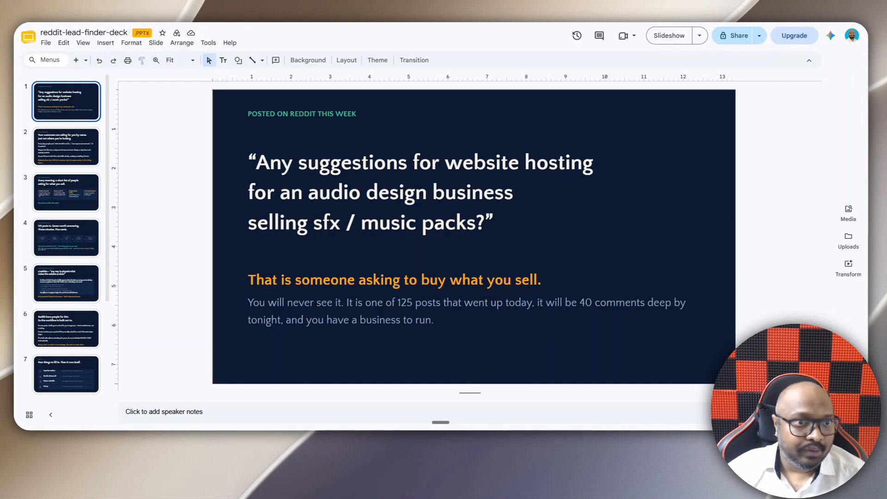
{"action": "key", "text": "Down"}
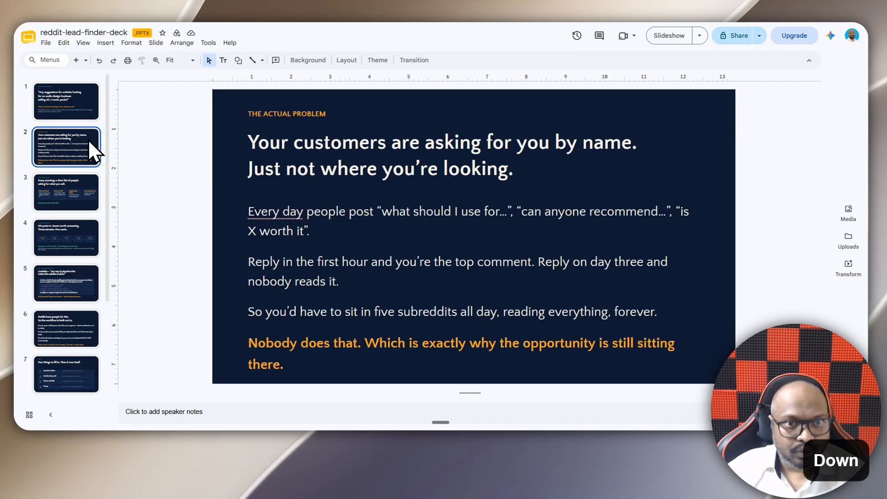
{"action": "key", "text": "Down"}
{"action": "key", "text": "Down"}
{"action": "key", "text": "Down"}
{"action": "key", "text": "Down"}
{"action": "key", "text": "Down"}
{"action": "key", "text": "Down"}
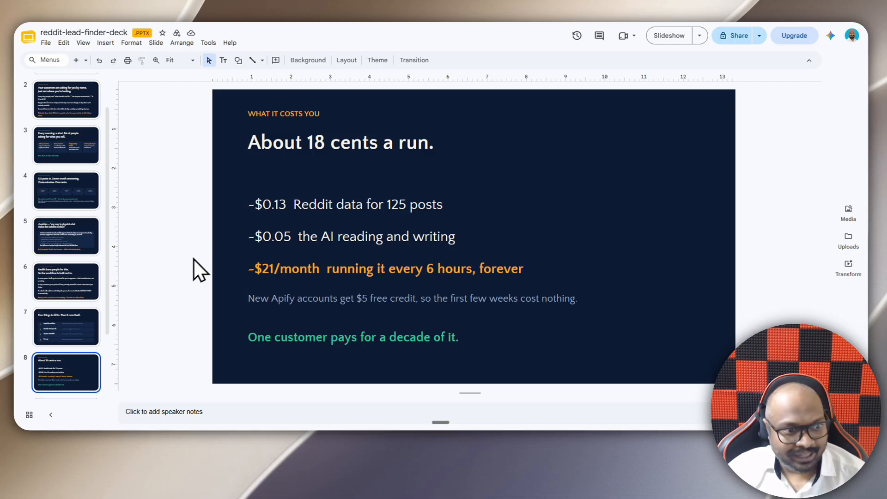
{"action": "left_click", "coordinate": [66, 325]}
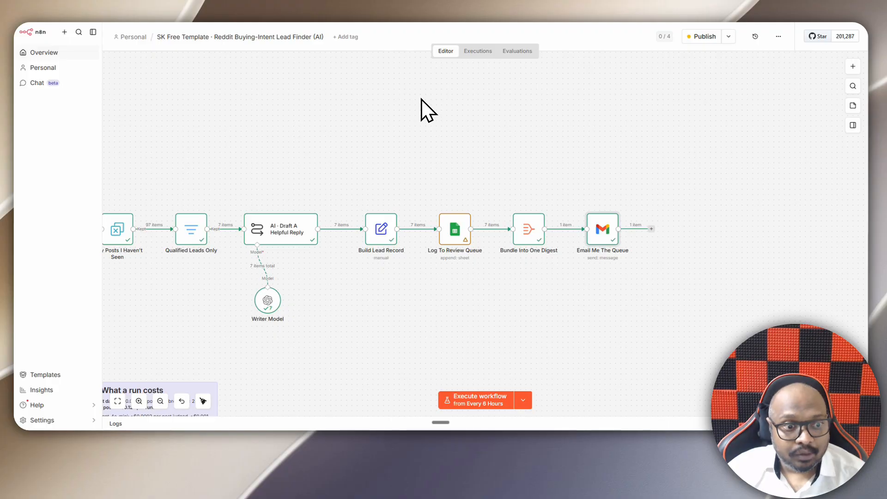
Step: Fit the whole n8n workflow in view and switch to the Reddit Leads (review queue) sheet
{"action": "left_click", "coordinate": [118, 401]}
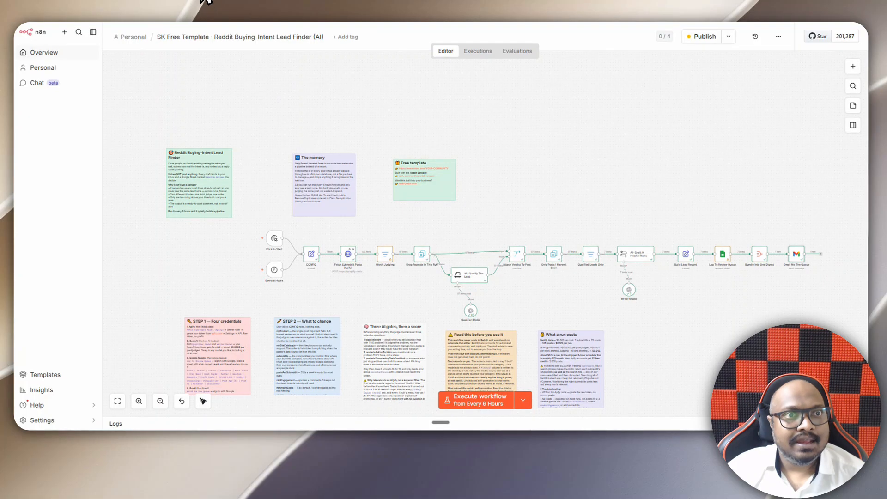
{"action": "left_click", "coordinate": [206, 2]}
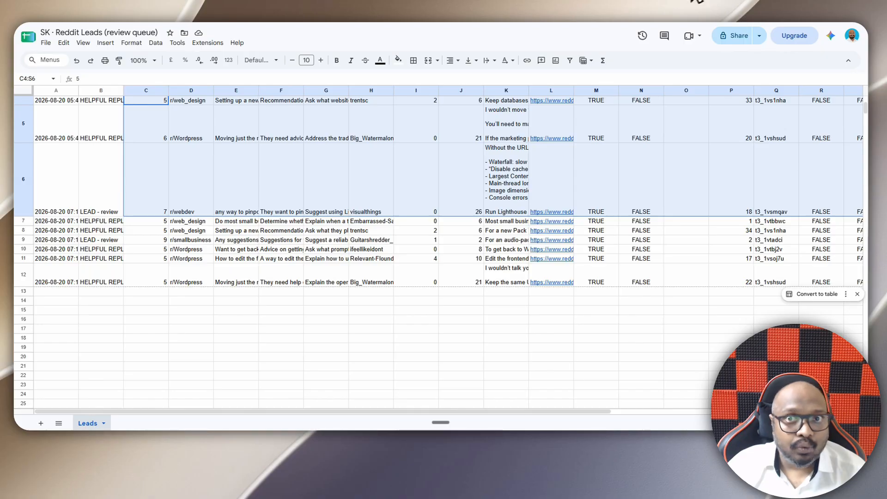
Step: Search Google for "multilogin" and look over the results
{"action": "key", "text": "ctrl+Tab"}
{"action": "key", "text": "ctrl+l"}
{"action": "type", "text": "m"}
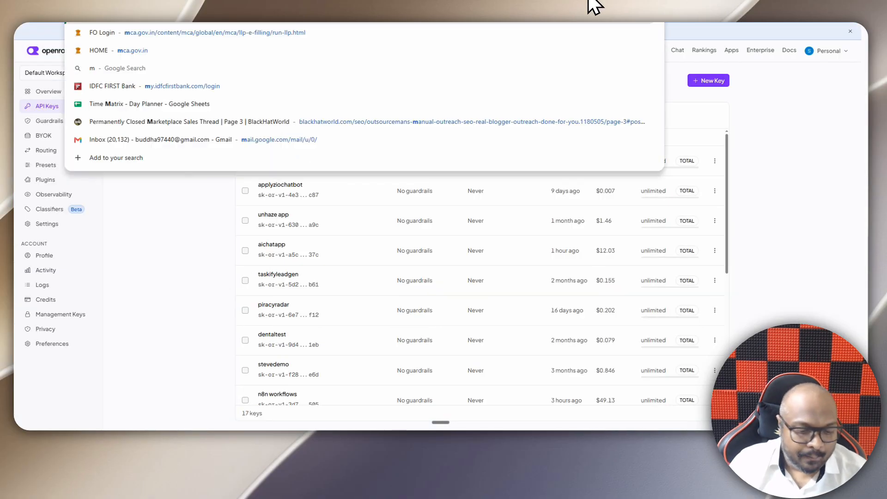
{"action": "type", "text": "ultilogin"}
{"action": "key", "text": "Return"}
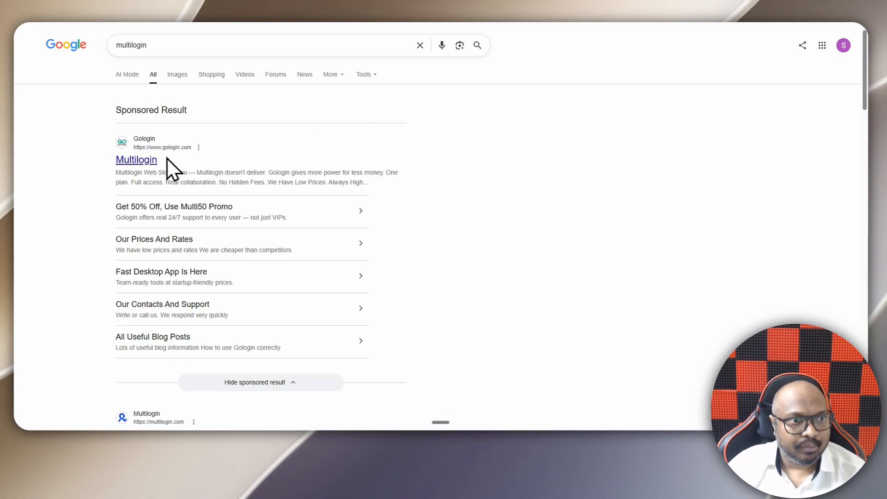
{"action": "scroll", "coordinate": [150, 162], "scroll_direction": "down", "scroll_amount": 2}
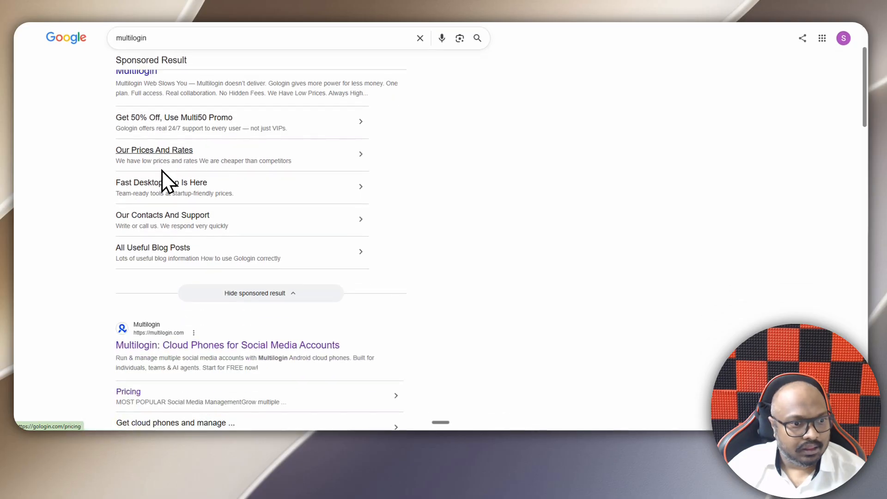
{"action": "scroll", "coordinate": [178, 328], "scroll_direction": "up", "scroll_amount": 2}
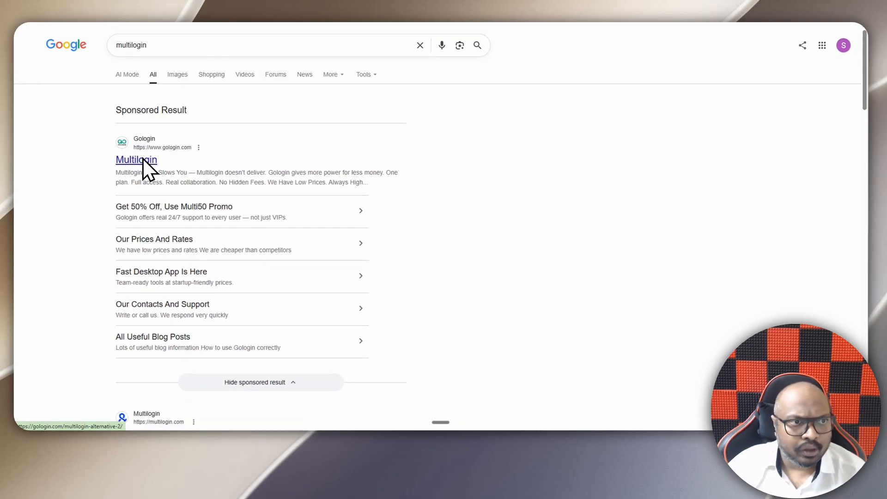
Step: Search Google for "adspower", open the AdsPower website and dismiss the Google sign-in prompt
{"action": "double_click", "coordinate": [163, 44]}
{"action": "type", "text": "adspower"}
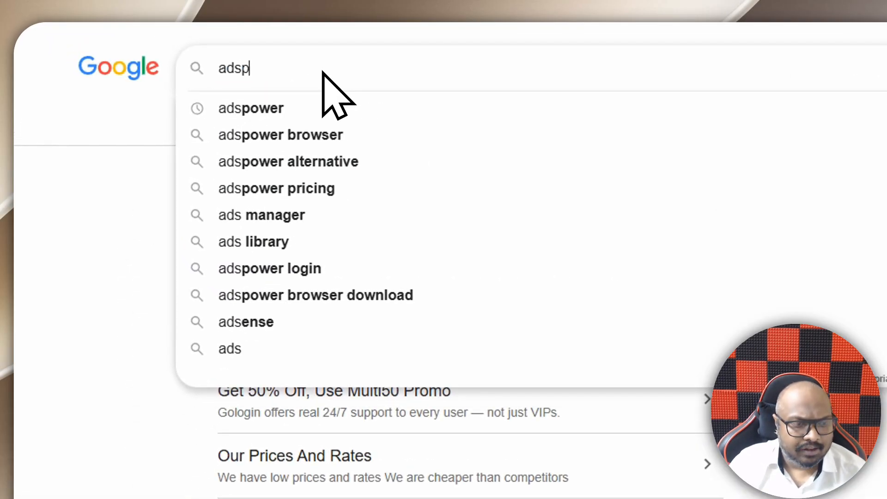
{"action": "key", "text": "Return"}
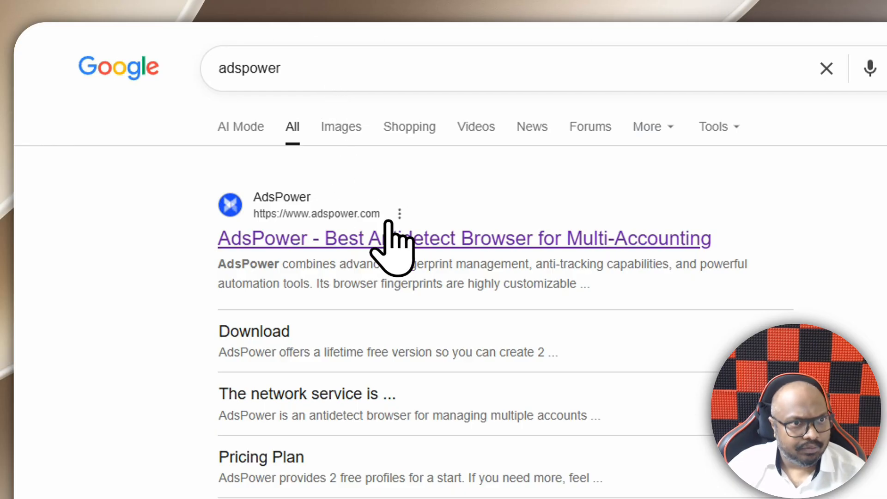
{"action": "left_click", "coordinate": [413, 245]}
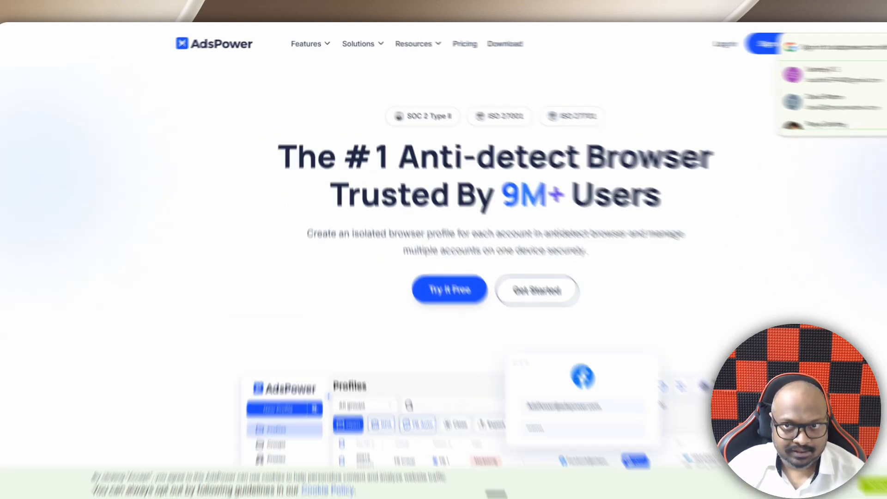
{"action": "left_click", "coordinate": [834, 44]}
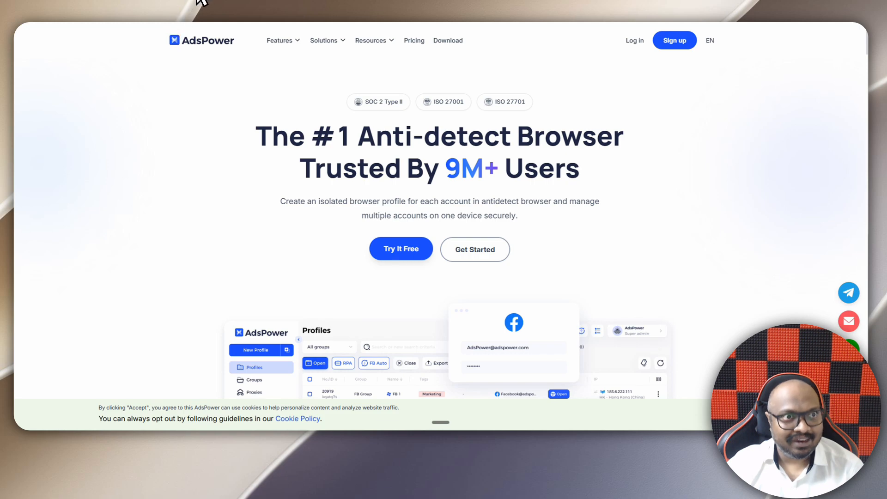
Step: Return to the n8n Reddit Buying-Intent Lead Finder workflow and look over the full canvas
{"action": "left_click", "coordinate": [132, 2]}
{"action": "scroll", "coordinate": [621, 274], "scroll_direction": "up", "scroll_amount": 2}
{"action": "scroll", "coordinate": [622, 274], "scroll_direction": "down", "scroll_amount": 1}
{"action": "scroll", "coordinate": [621, 273], "scroll_direction": "down", "scroll_amount": 2}
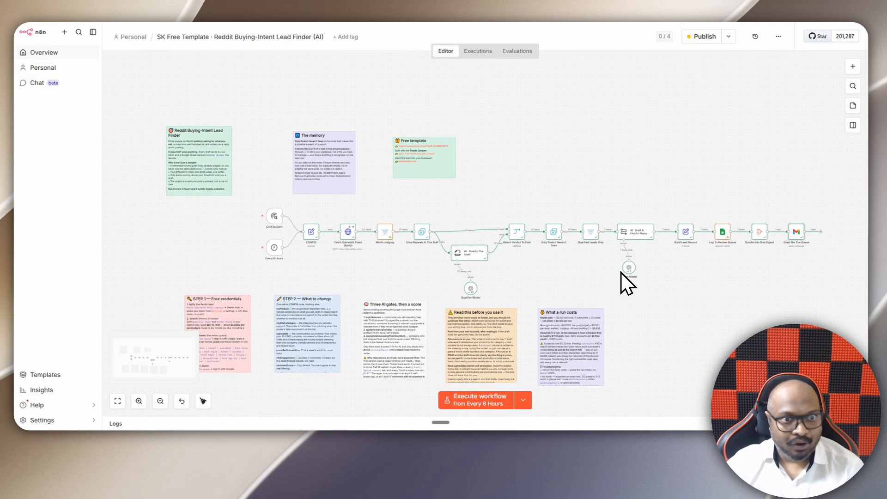